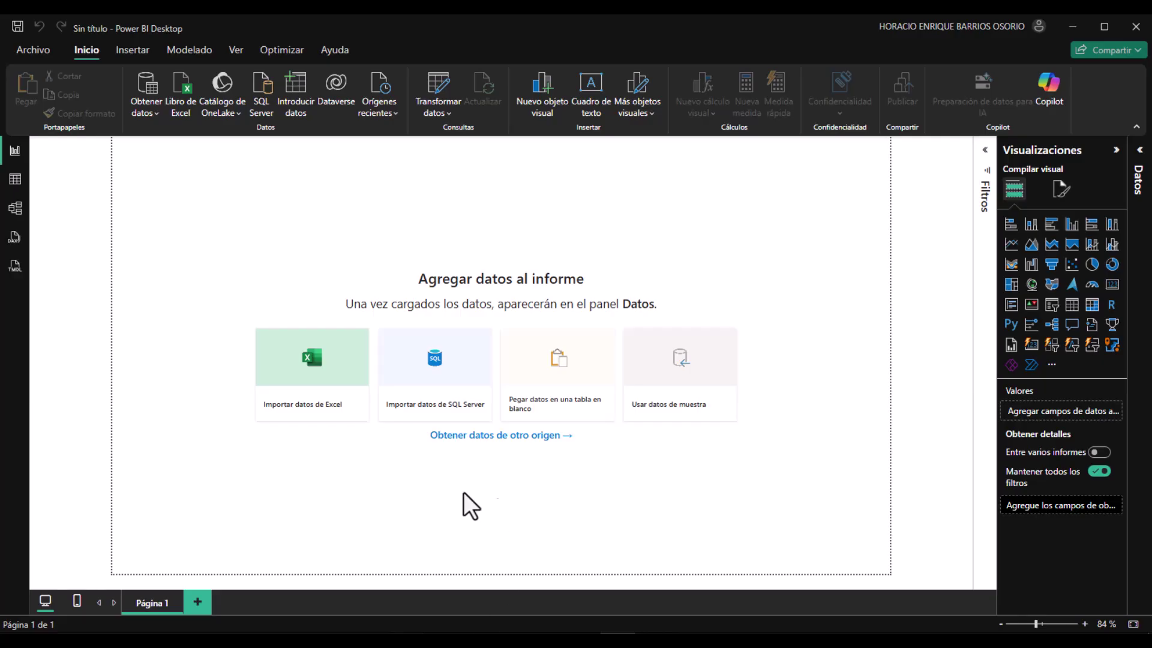
- Import the text/CSV file production_based_co2_emissions from the datasets folder and open it for transformation in Power Query
{"action": "left_click", "coordinate": [146, 116]}
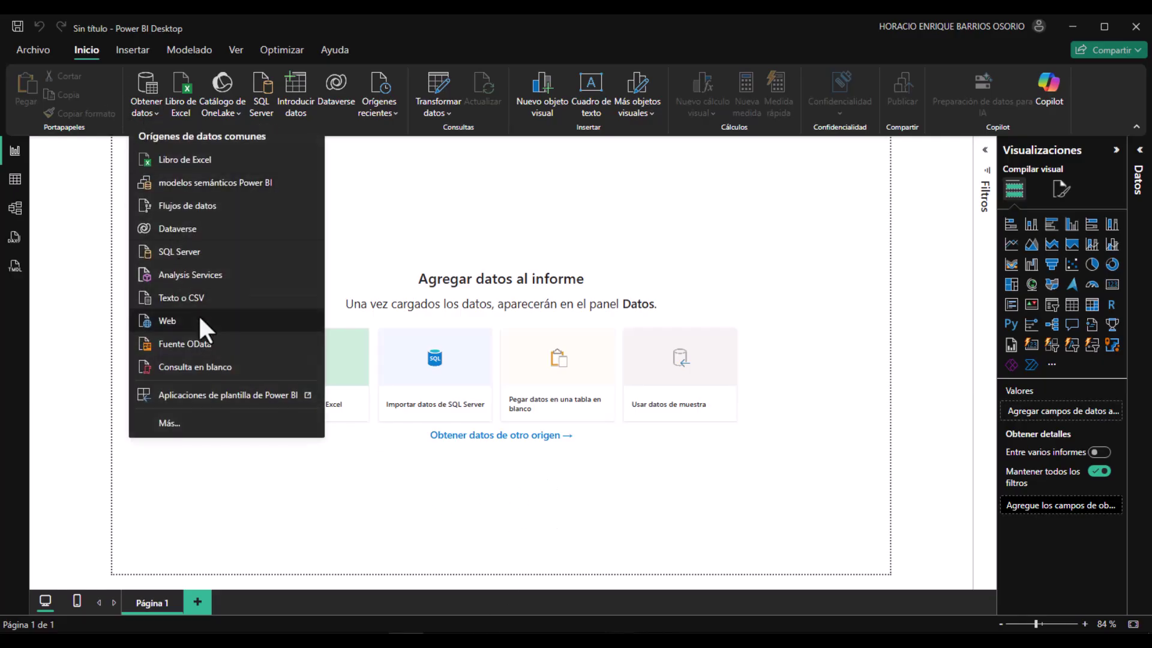
{"action": "left_click", "coordinate": [164, 294]}
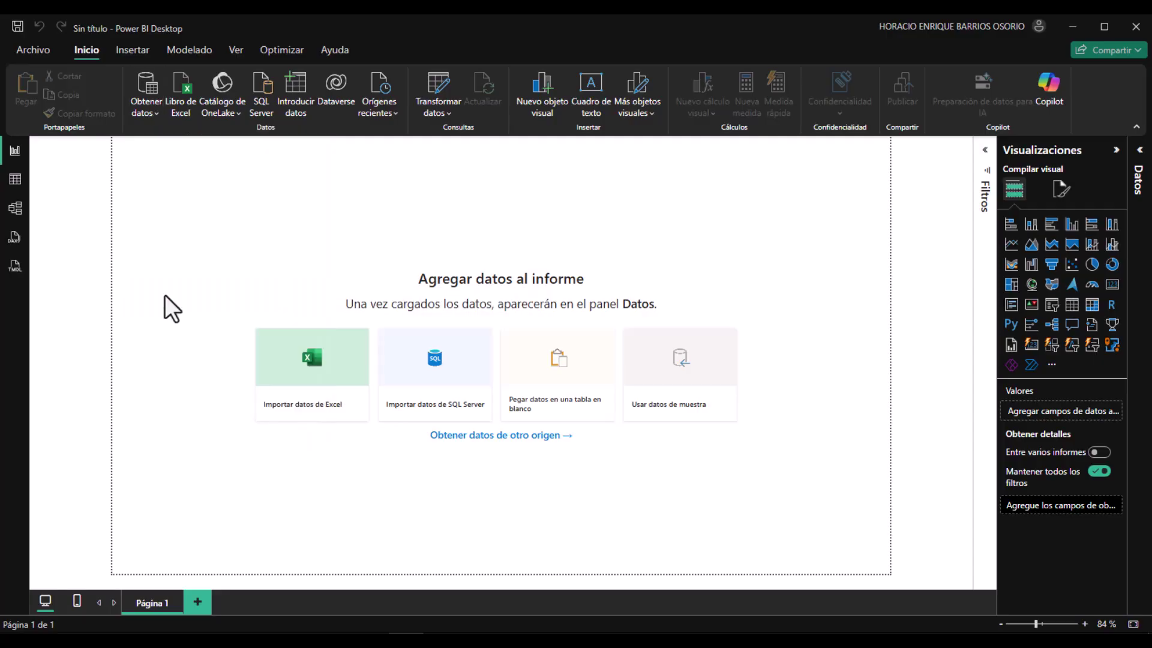
{"action": "left_click", "coordinate": [205, 128]}
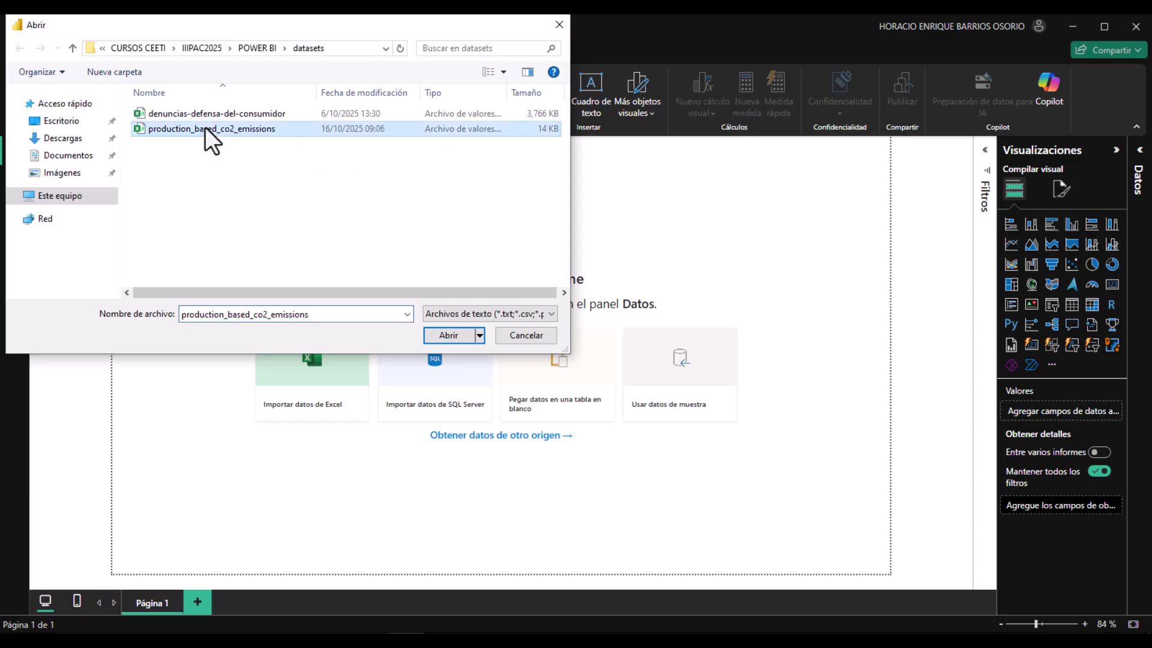
{"action": "left_click", "coordinate": [439, 336]}
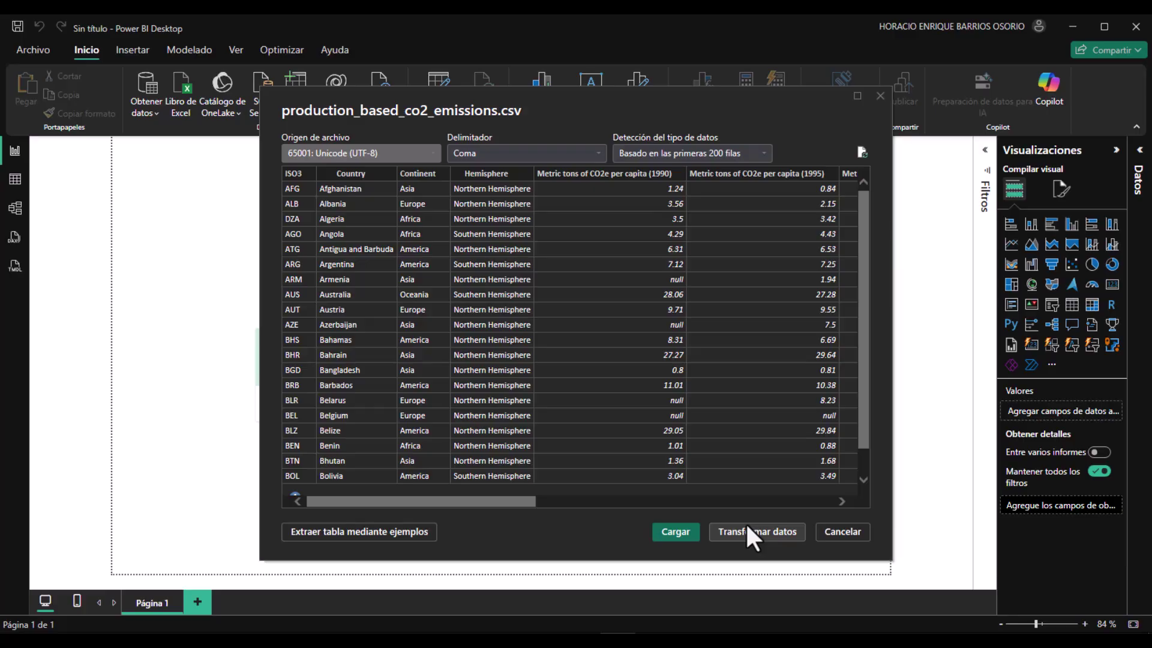
{"action": "left_click", "coordinate": [729, 531]}
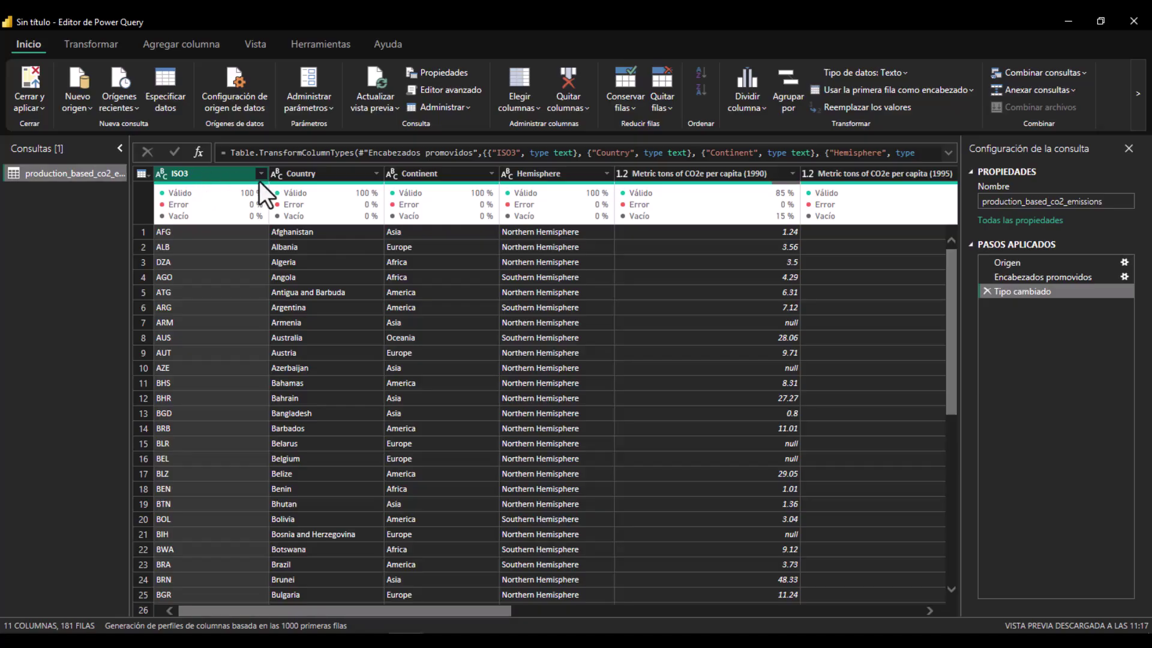
- Remove the ISO3 column from the production_based_co2_emissions query
{"action": "right_click", "coordinate": [217, 173]}
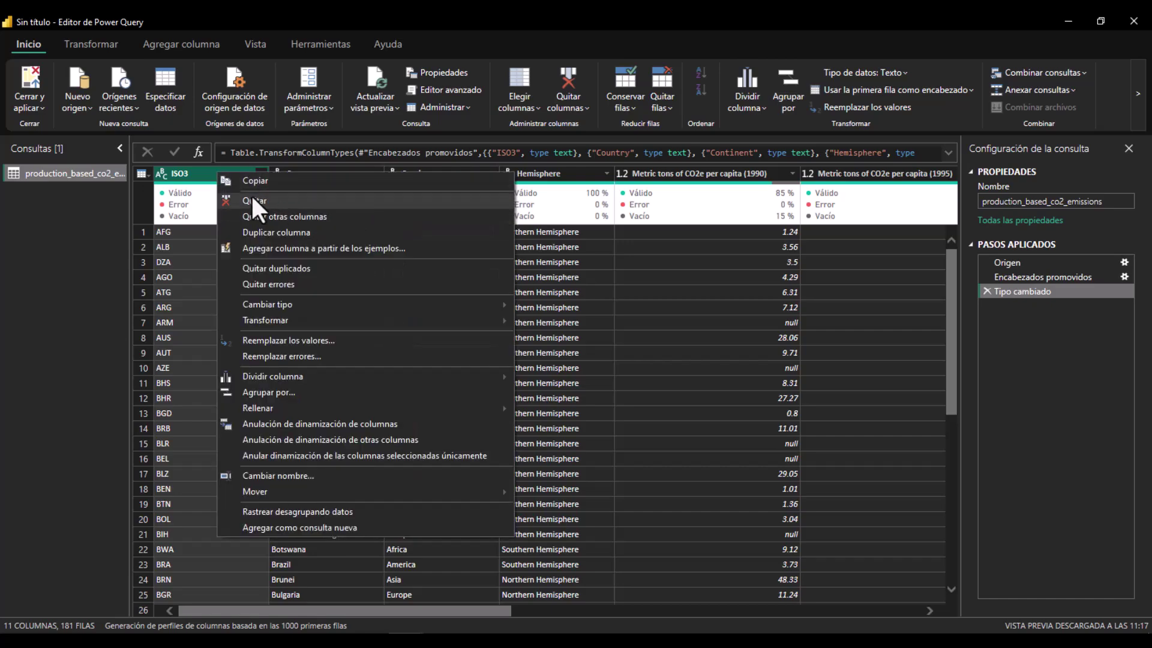
{"action": "left_click", "coordinate": [203, 174]}
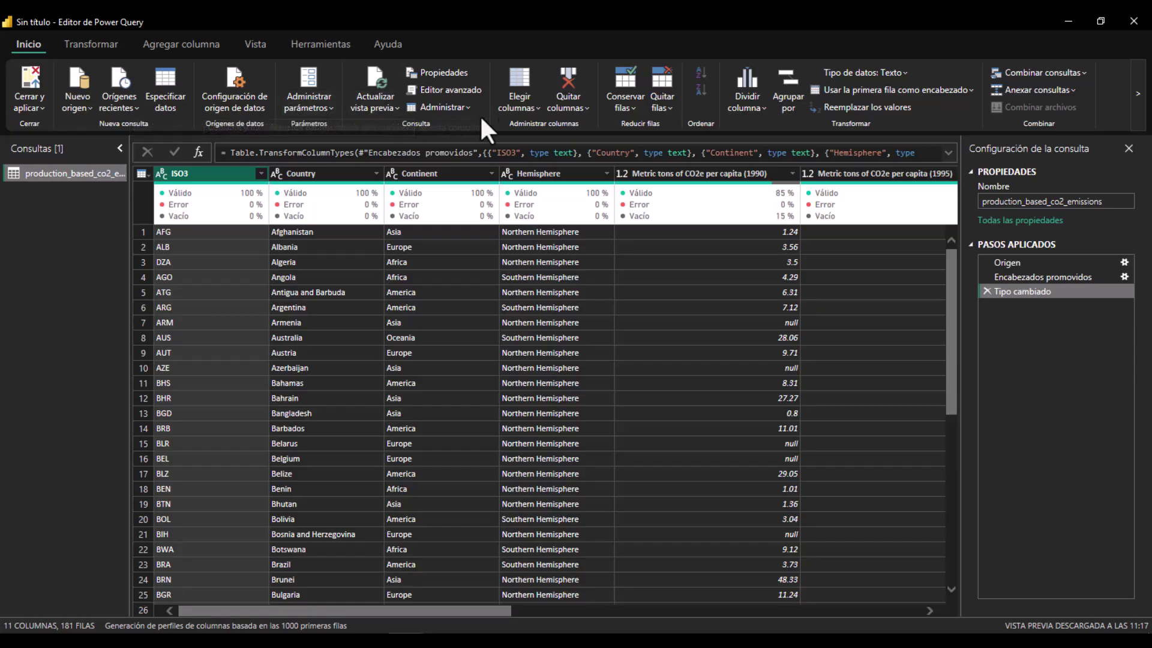
{"action": "left_click", "coordinate": [578, 103]}
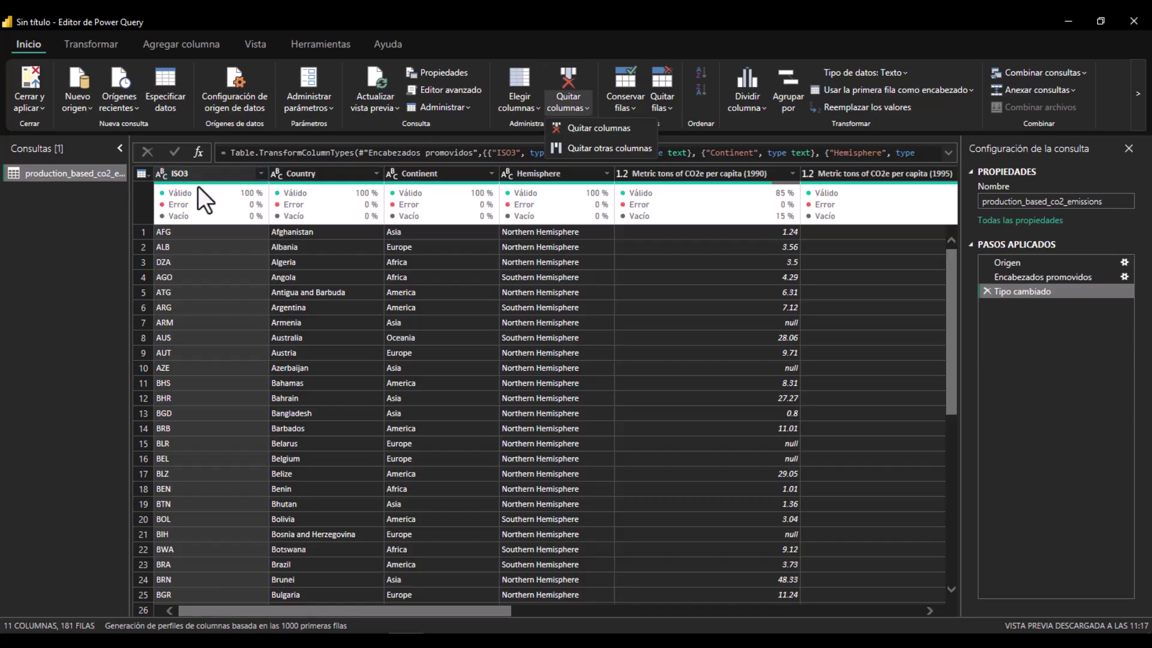
{"action": "left_click", "coordinate": [586, 127]}
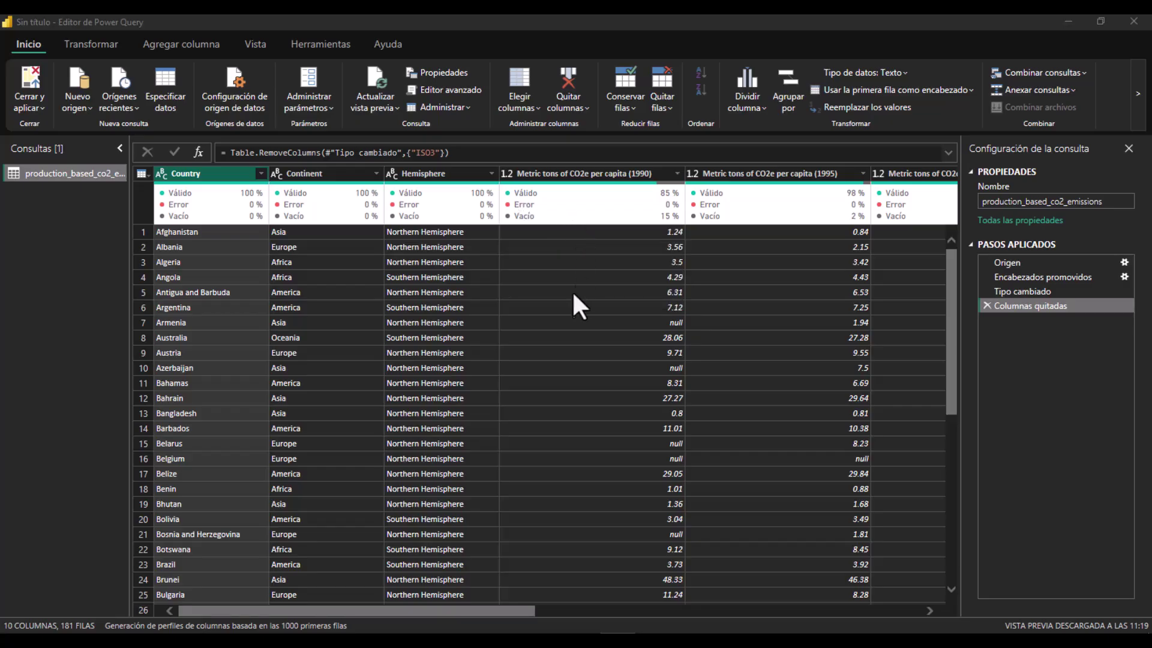
- Rename the "Metric tons of CO2e per capita (1990)" column as 1990
{"action": "left_click", "coordinate": [570, 174]}
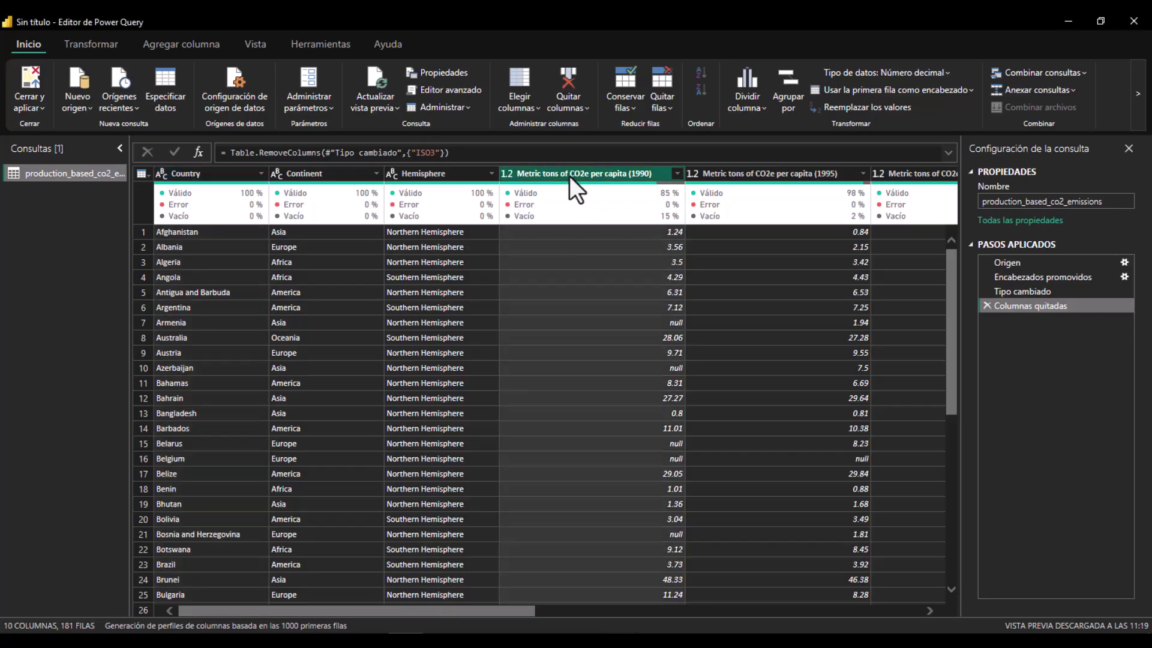
{"action": "left_click", "coordinate": [739, 174]}
{"action": "left_click_drag", "start_coordinate": [477, 609], "coordinate": [350, 583]}
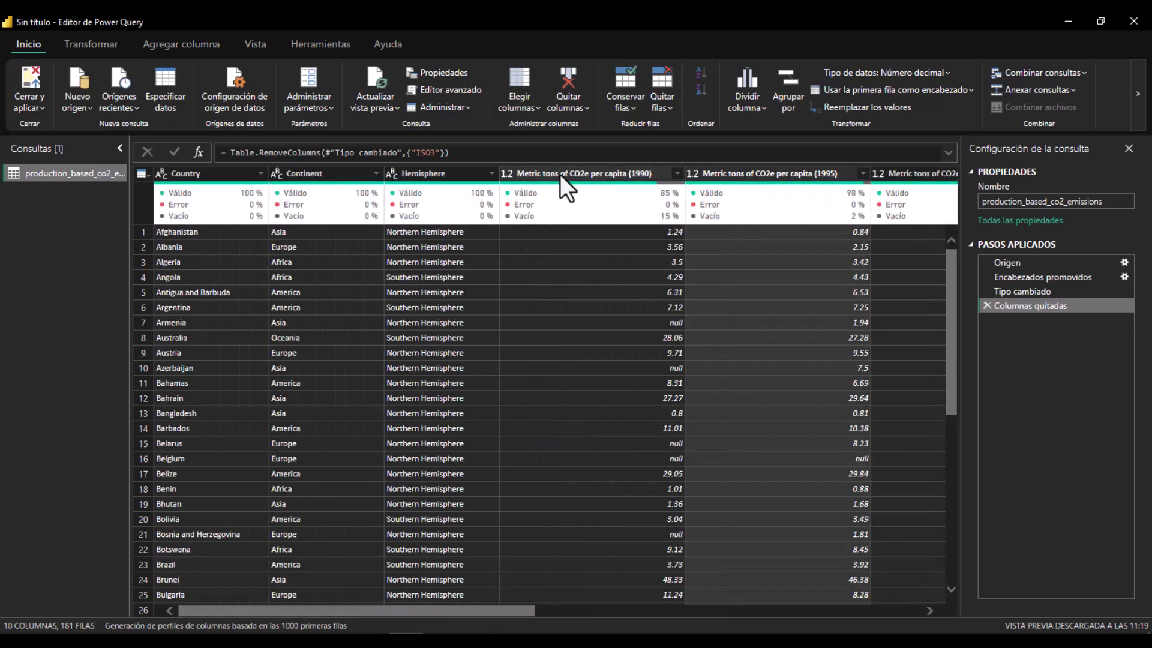
{"action": "left_click", "coordinate": [560, 174]}
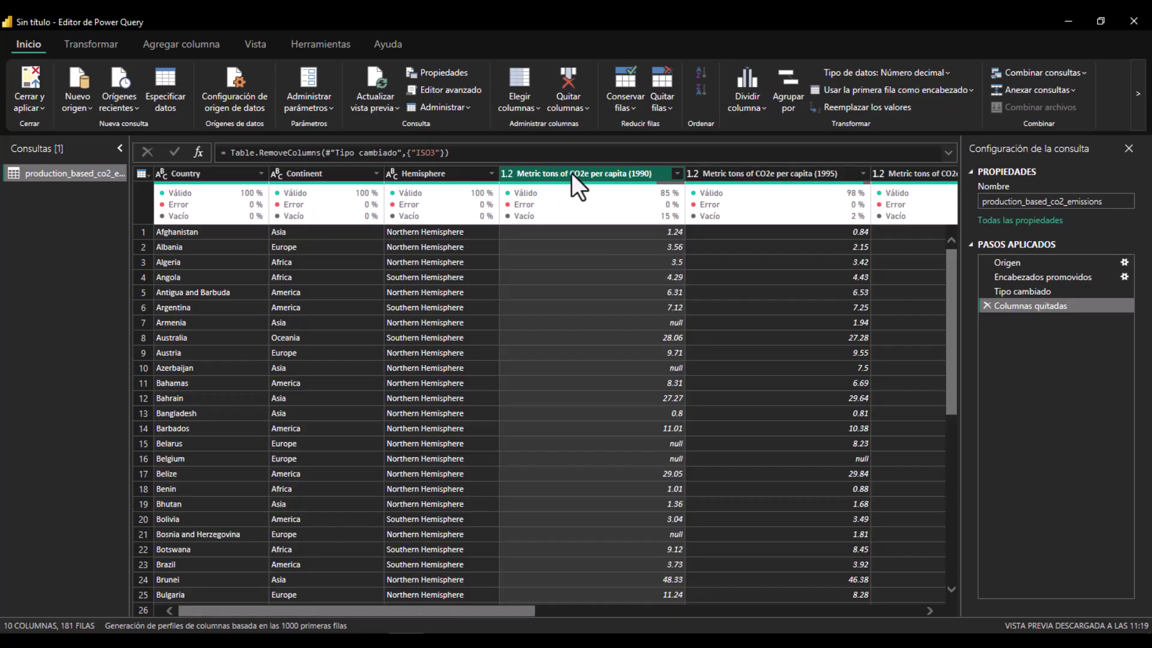
{"action": "right_click", "coordinate": [571, 172]}
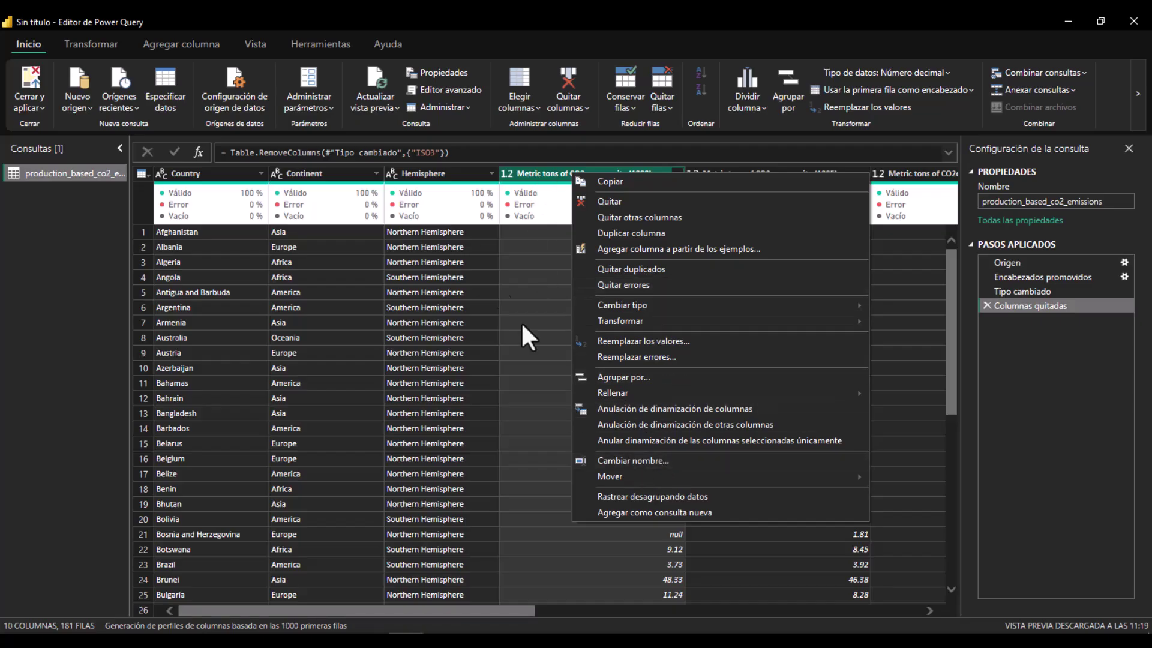
{"action": "left_click", "coordinate": [549, 174]}
{"action": "left_click", "coordinate": [555, 174]}
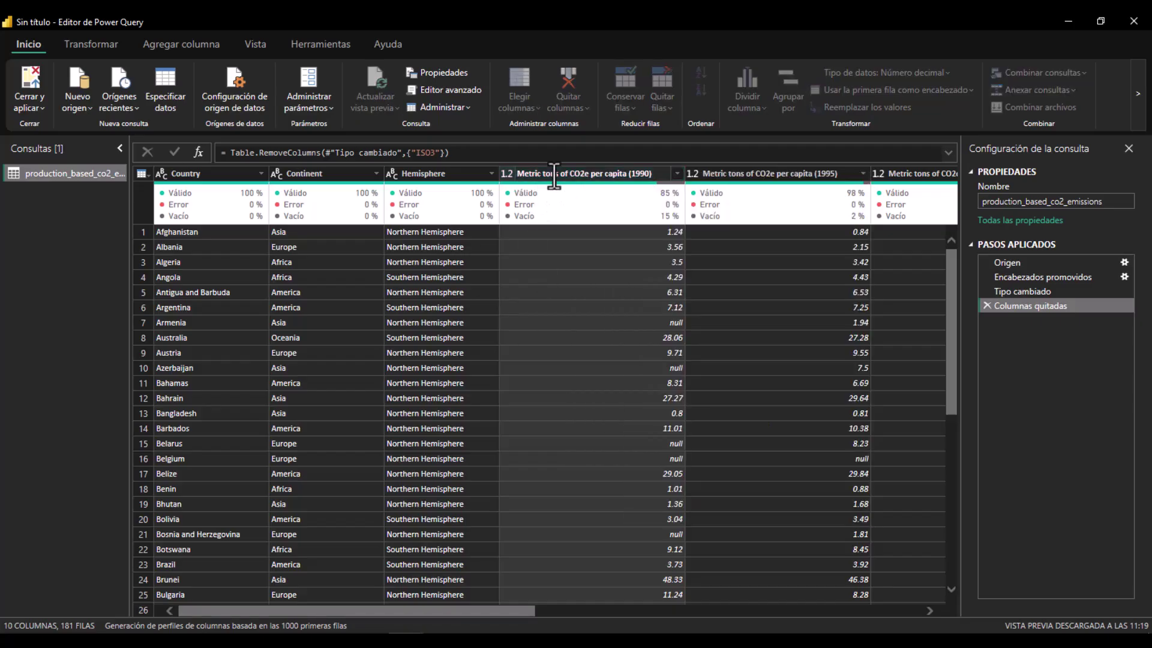
{"action": "triple_click", "coordinate": [554, 175]}
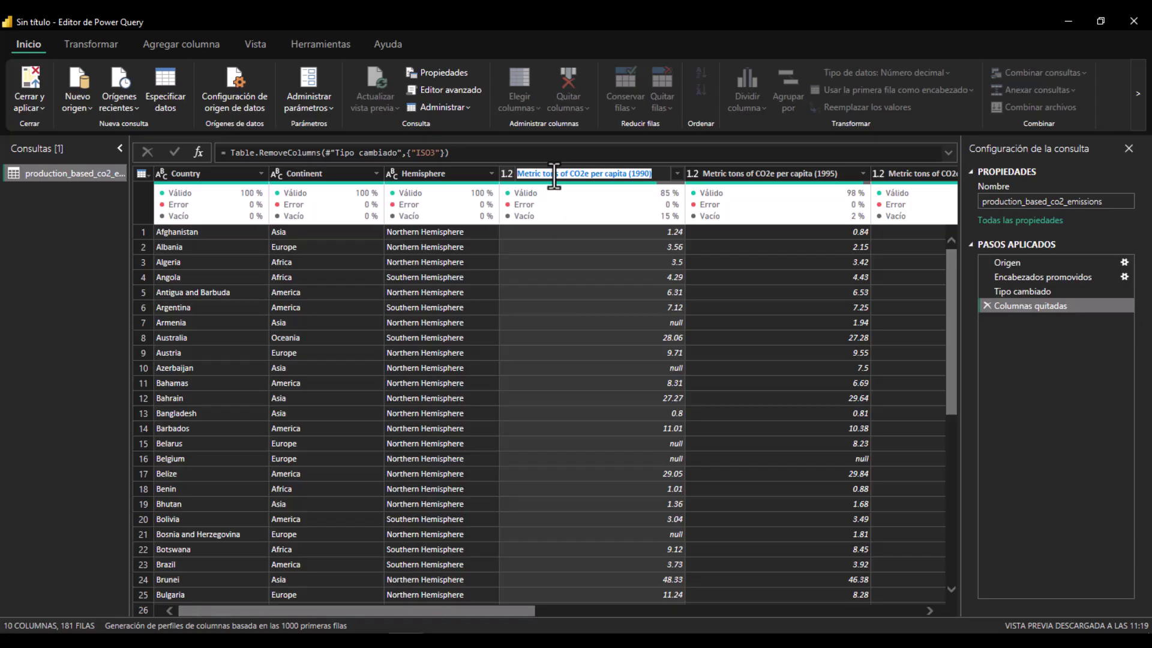
{"action": "type", "text": "1990"}
{"action": "key", "text": "Return"}
- Shorten the names of the CO2e per capita columns for 1995 and 2000 to 1995 and 2000
{"action": "double_click", "coordinate": [710, 180]}
{"action": "type", "text": "1995"}
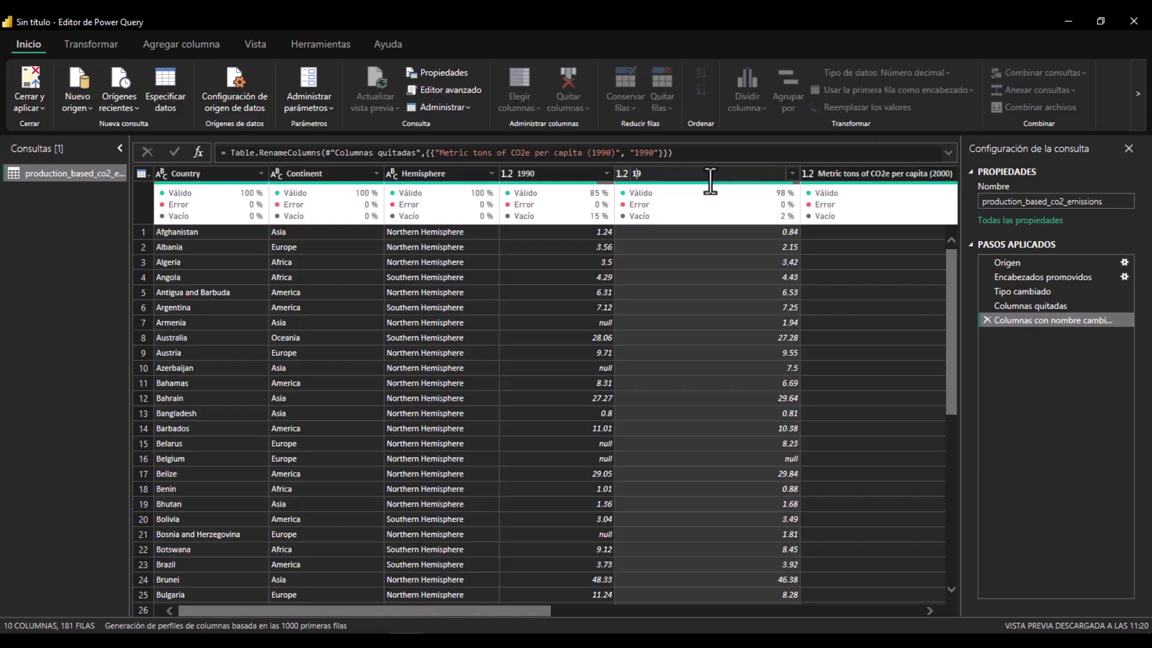
{"action": "key", "text": "Return"}
{"action": "left_click", "coordinate": [808, 177]}
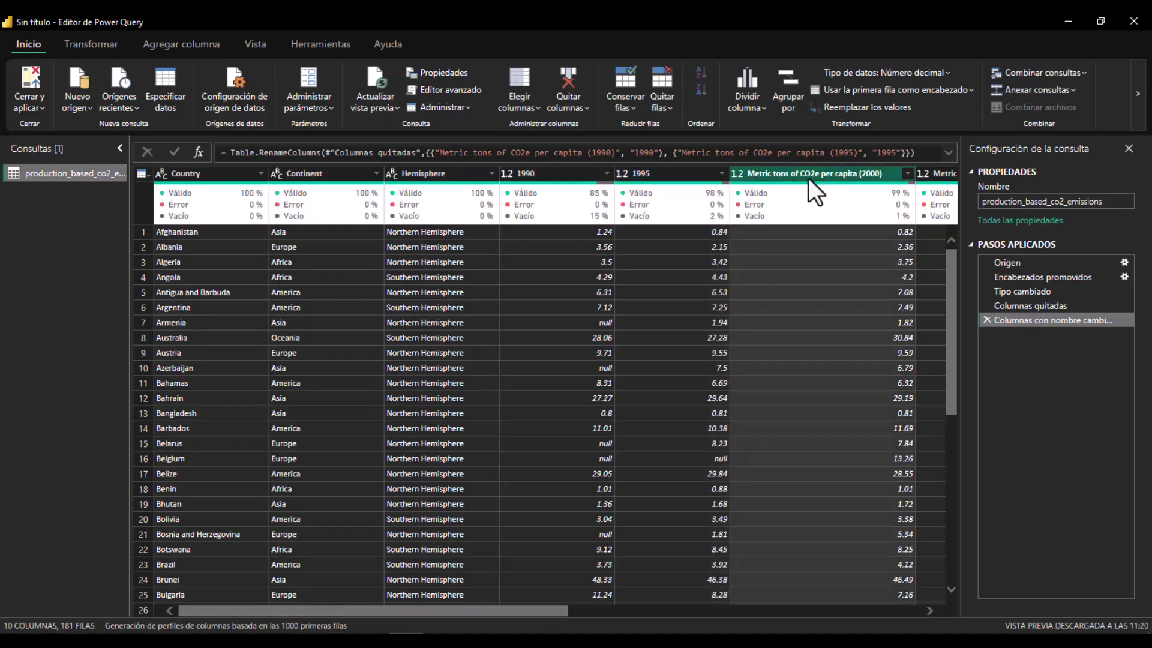
{"action": "double_click", "coordinate": [807, 178]}
{"action": "type", "text": "2000"}
{"action": "key", "text": "Return"}
- Shorten the names of the CO2e per capita columns for 2005 and 2010 to 2005 and 2010
{"action": "left_click", "coordinate": [904, 177]}
{"action": "double_click", "coordinate": [903, 177]}
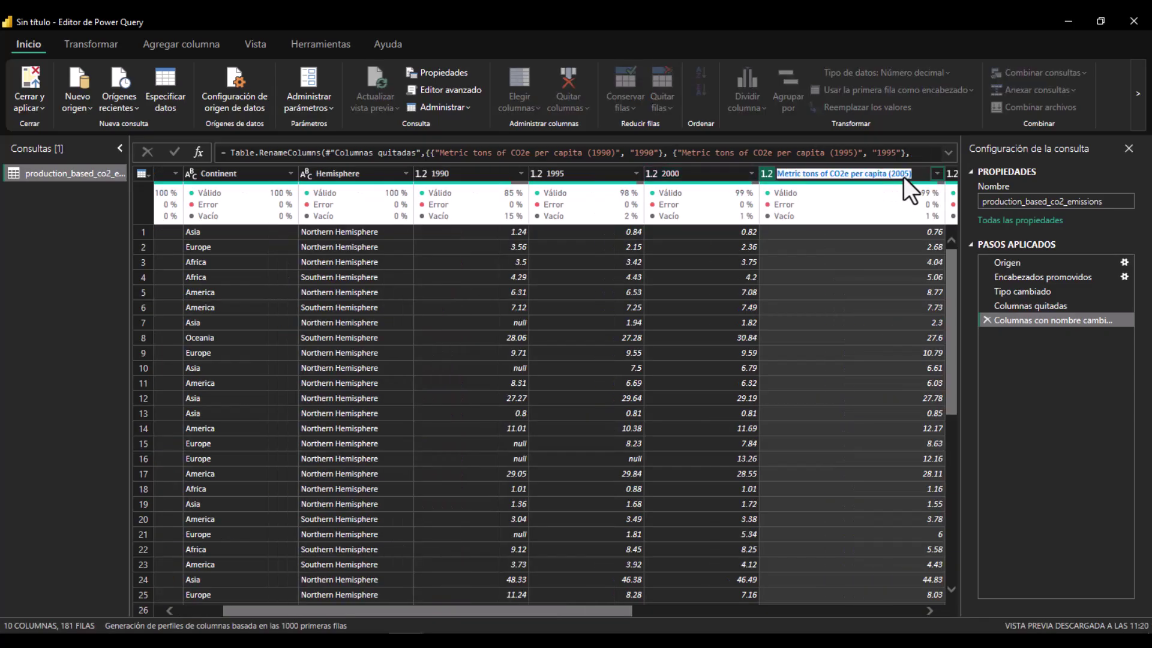
{"action": "type", "text": "2005"}
{"action": "key", "text": "Return"}
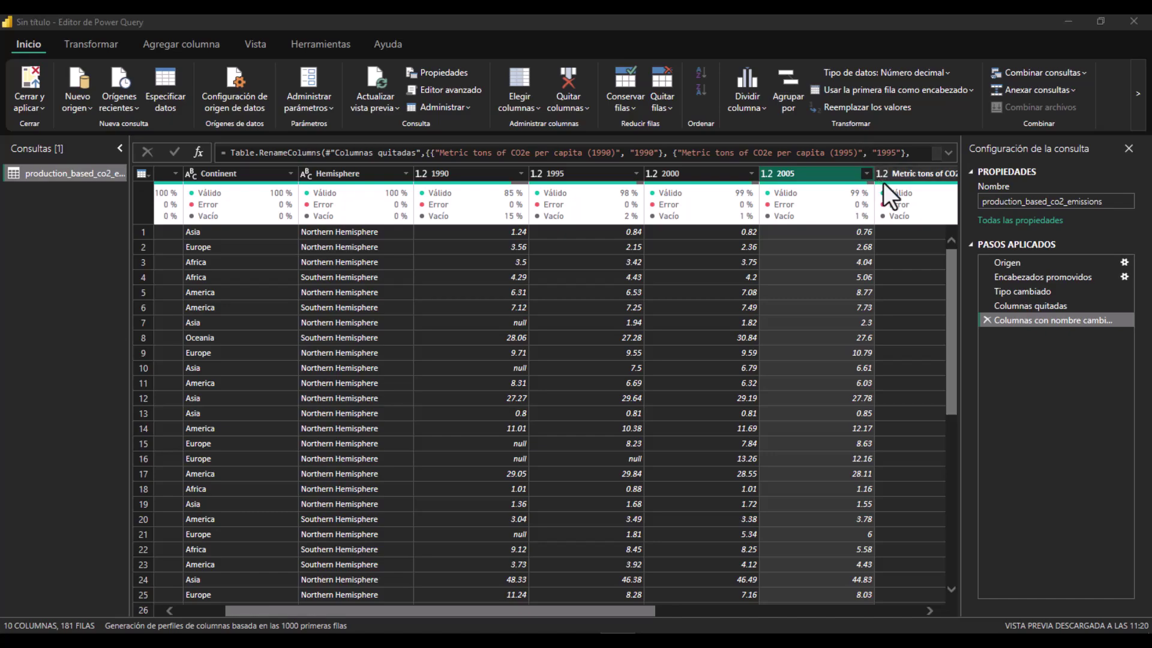
{"action": "left_click", "coordinate": [907, 171]}
{"action": "double_click", "coordinate": [907, 172]}
{"action": "type", "text": "2010"}
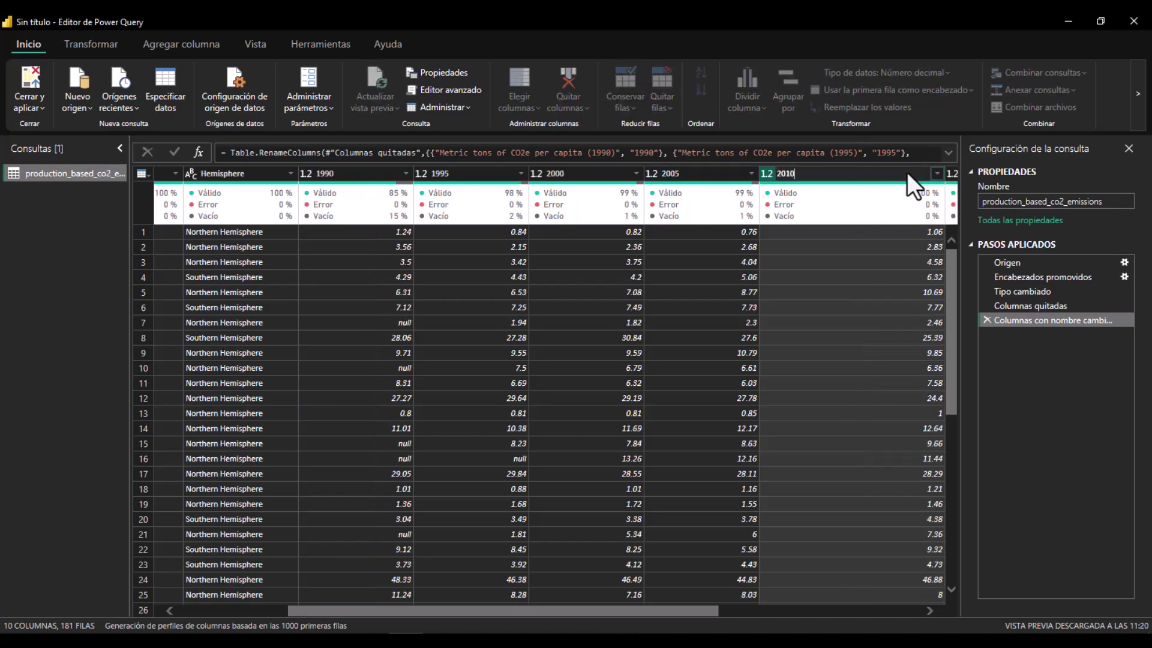
{"action": "key", "text": "Return"}
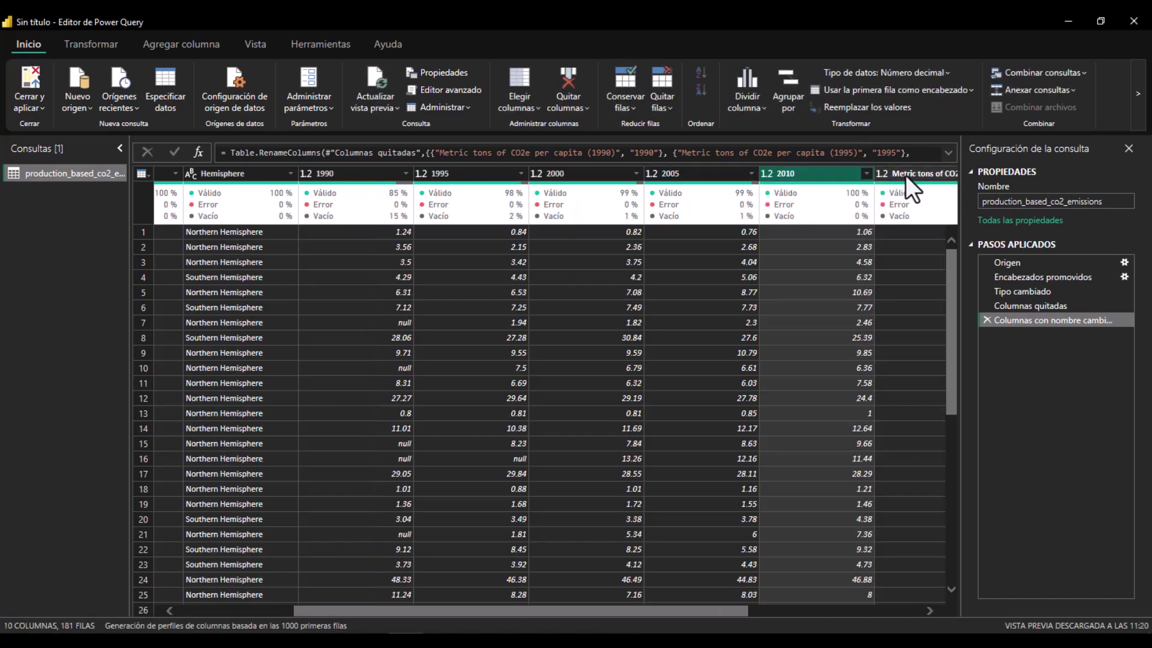
- Rename the last two CO2e per capita columns as 2013 and 2018
{"action": "left_click", "coordinate": [921, 177]}
{"action": "double_click", "coordinate": [921, 176]}
{"action": "type", "text": "2013"}
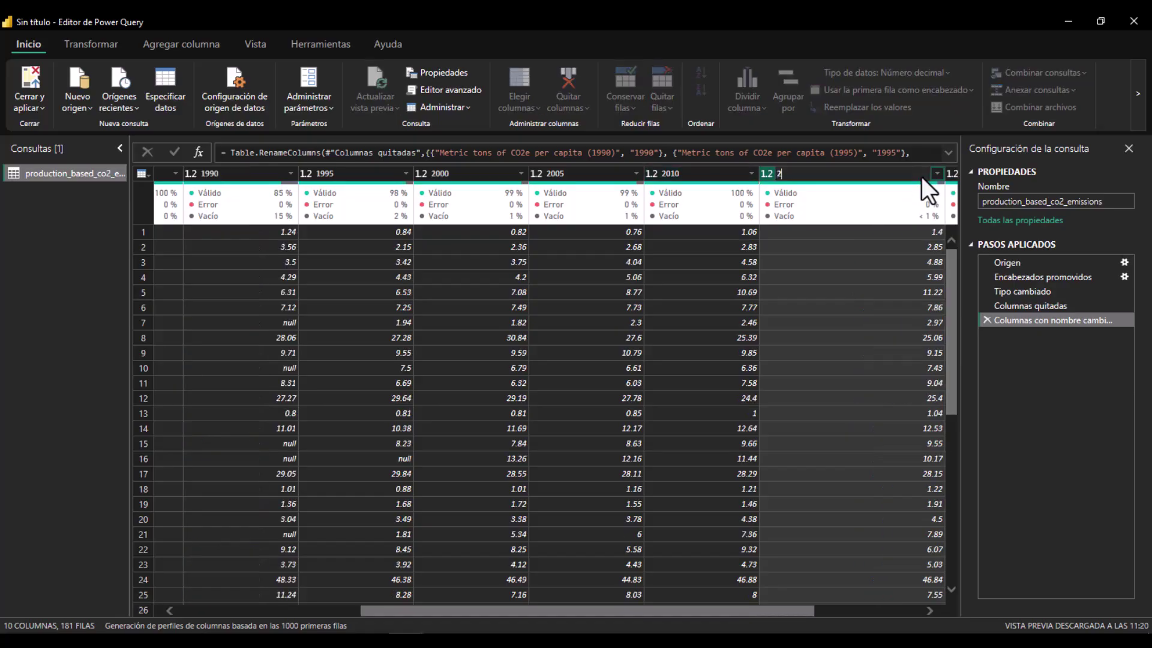
{"action": "key", "text": "Return"}
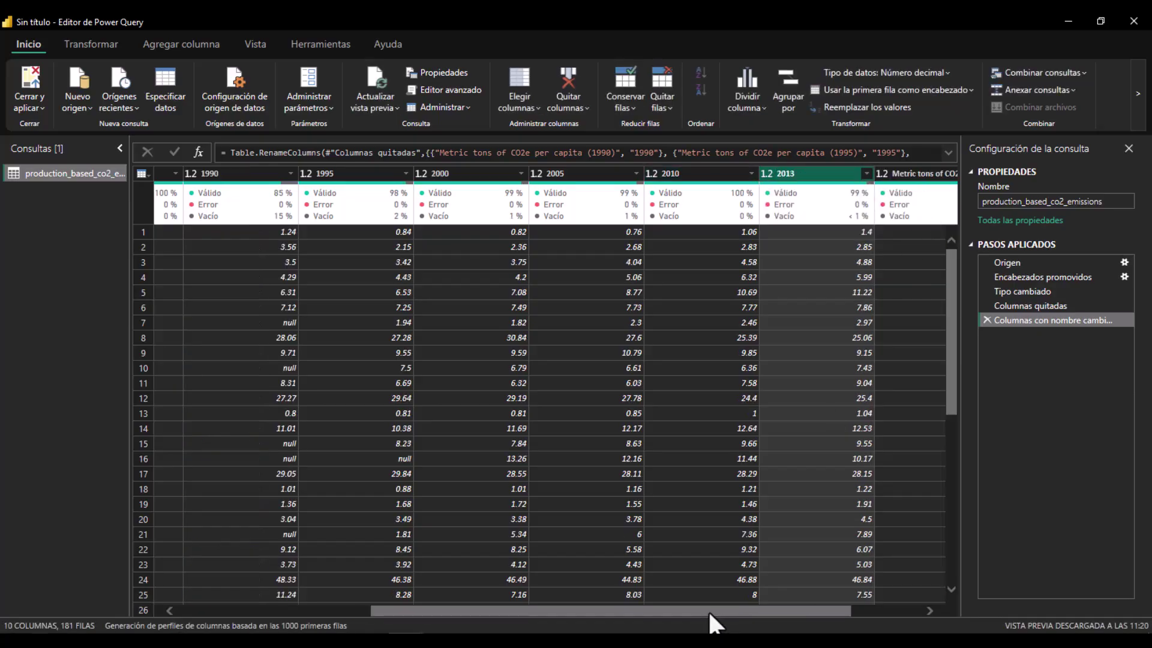
{"action": "left_click_drag", "start_coordinate": [710, 608], "coordinate": [805, 610]}
{"action": "left_click", "coordinate": [840, 171]}
{"action": "double_click", "coordinate": [840, 171]}
{"action": "type", "text": "2018"}
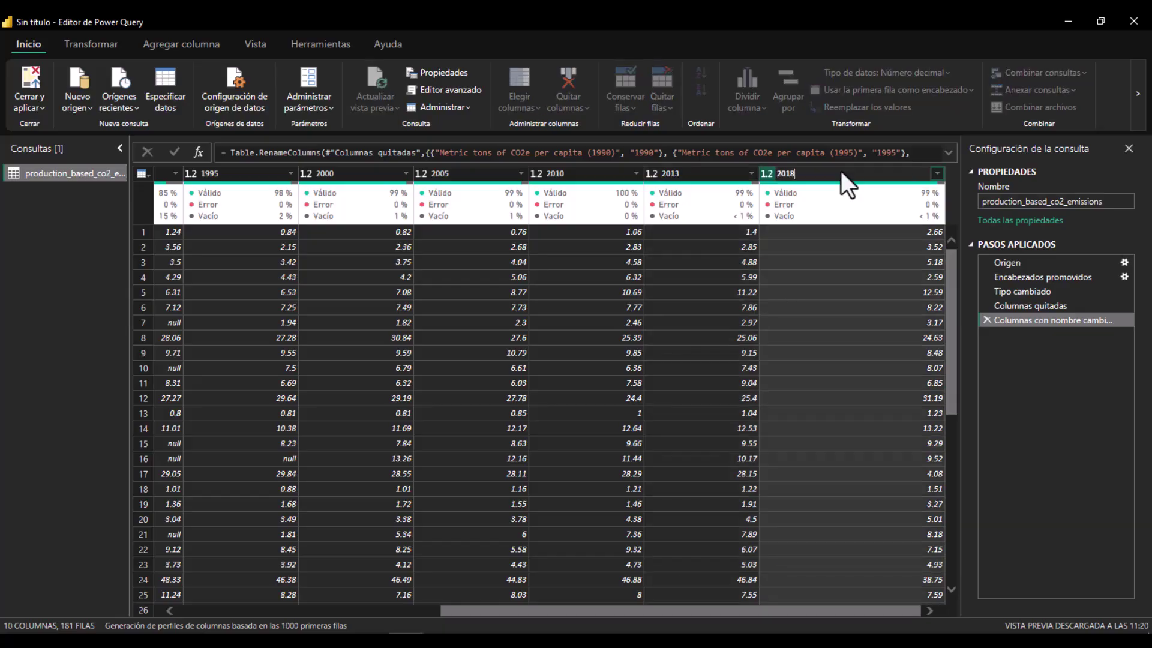
{"action": "key", "text": "Escape"}
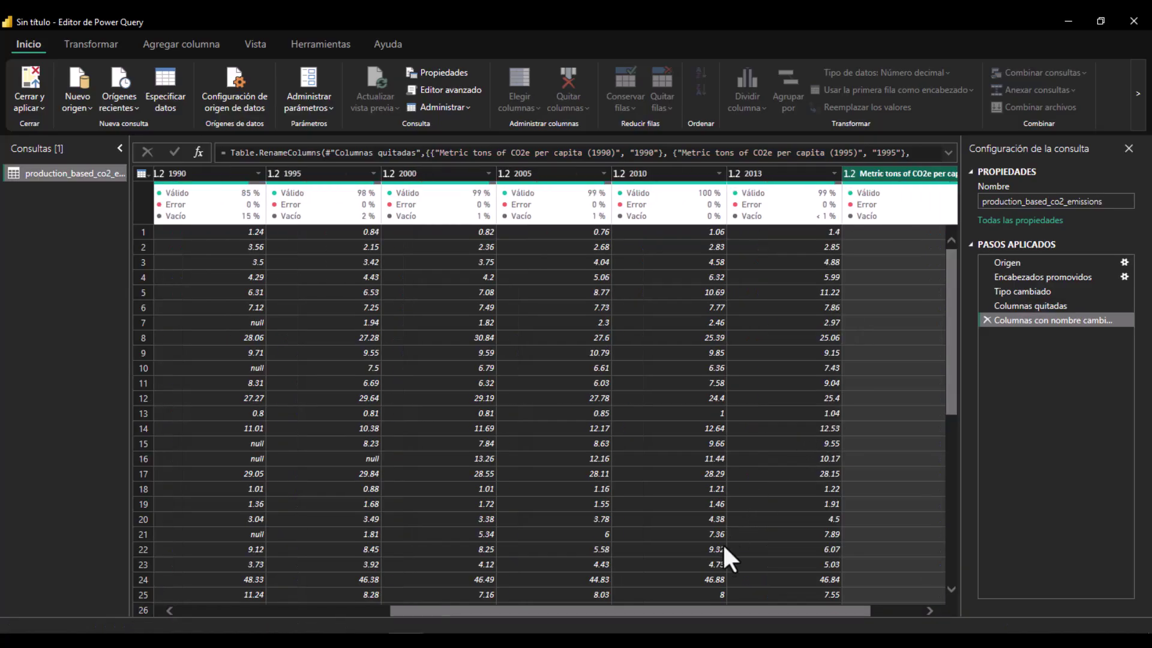
- Review the renamed year columns across the table and the data type options offered for the 1990 column
{"action": "left_click_drag", "start_coordinate": [687, 611], "coordinate": [409, 612]}
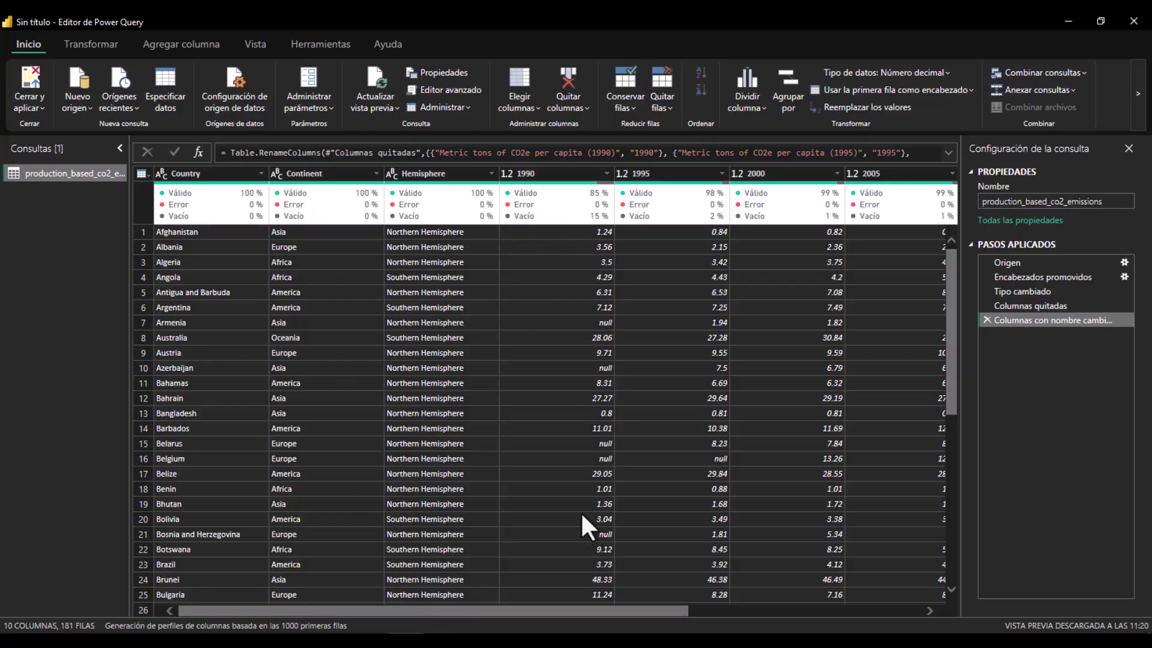
{"action": "scroll", "coordinate": [540, 603], "scroll_direction": "down", "scroll_amount": 1}
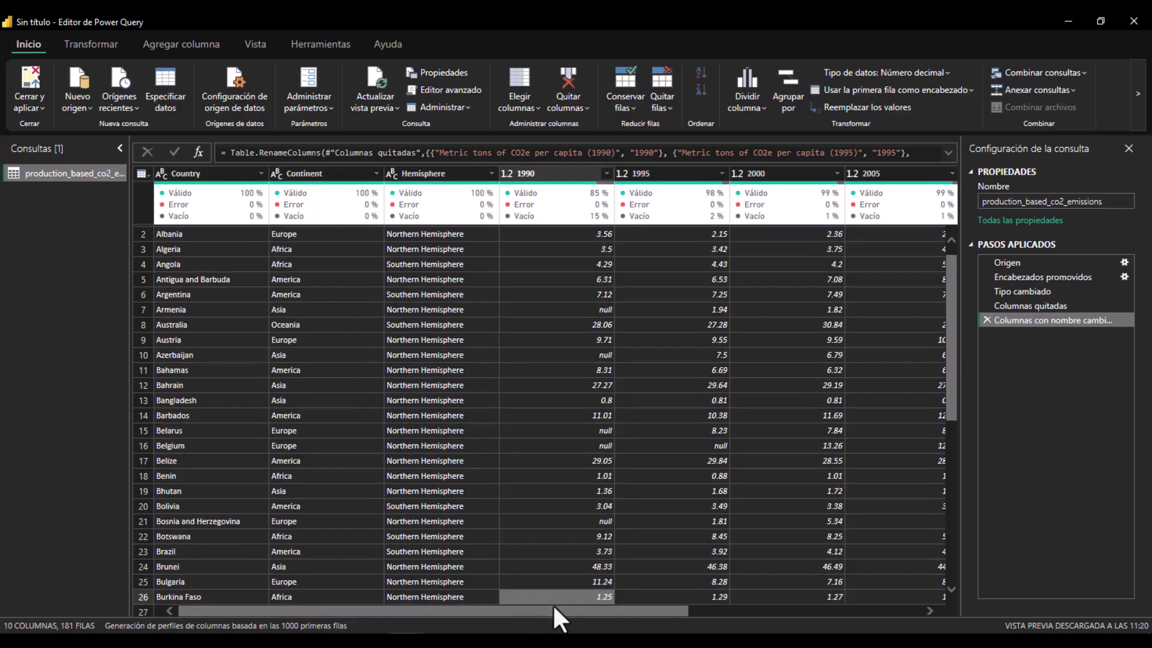
{"action": "scroll", "coordinate": [557, 540], "scroll_direction": "up", "scroll_amount": 1}
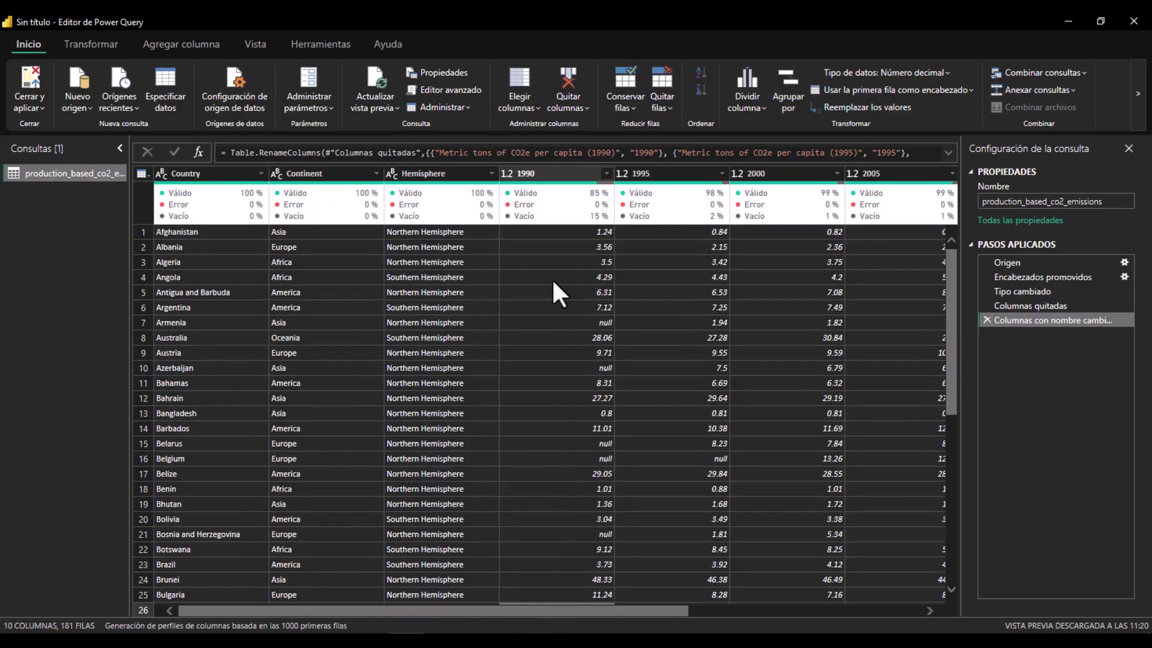
{"action": "left_click", "coordinate": [508, 174]}
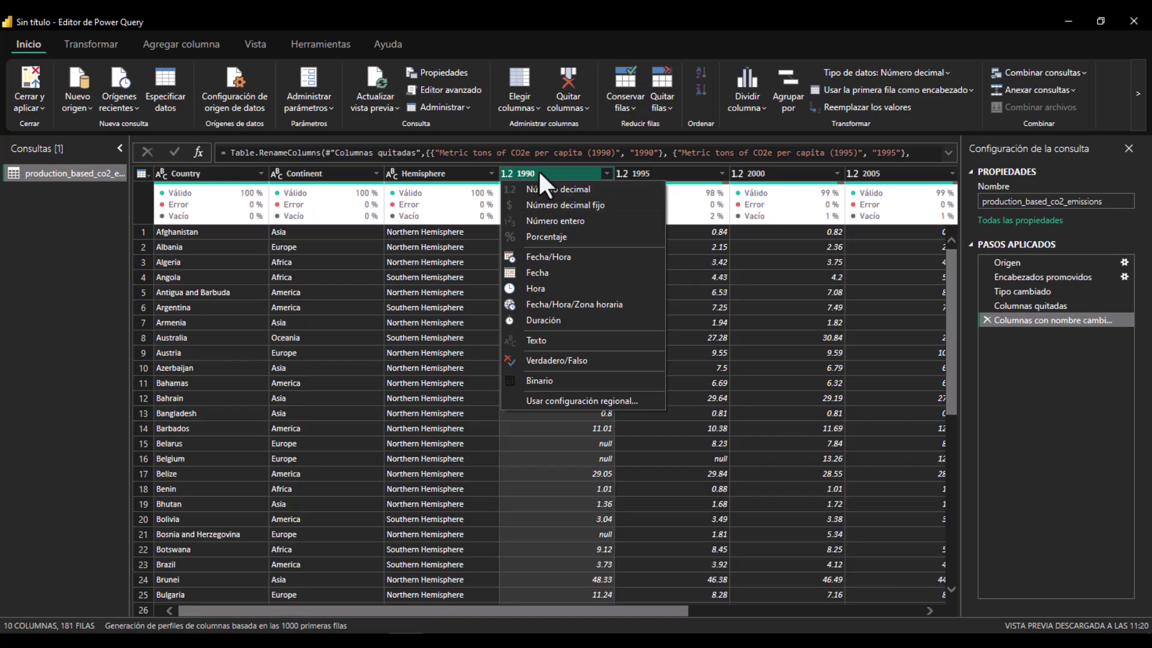
{"action": "left_click", "coordinate": [539, 171]}
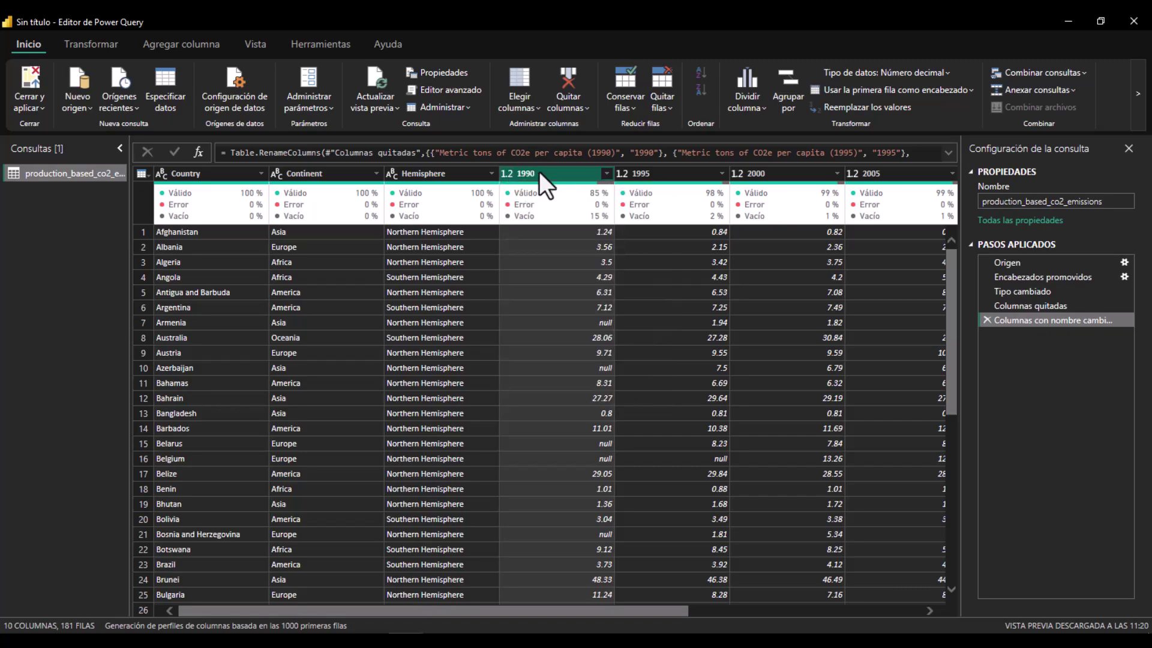
{"action": "left_click", "coordinate": [508, 174]}
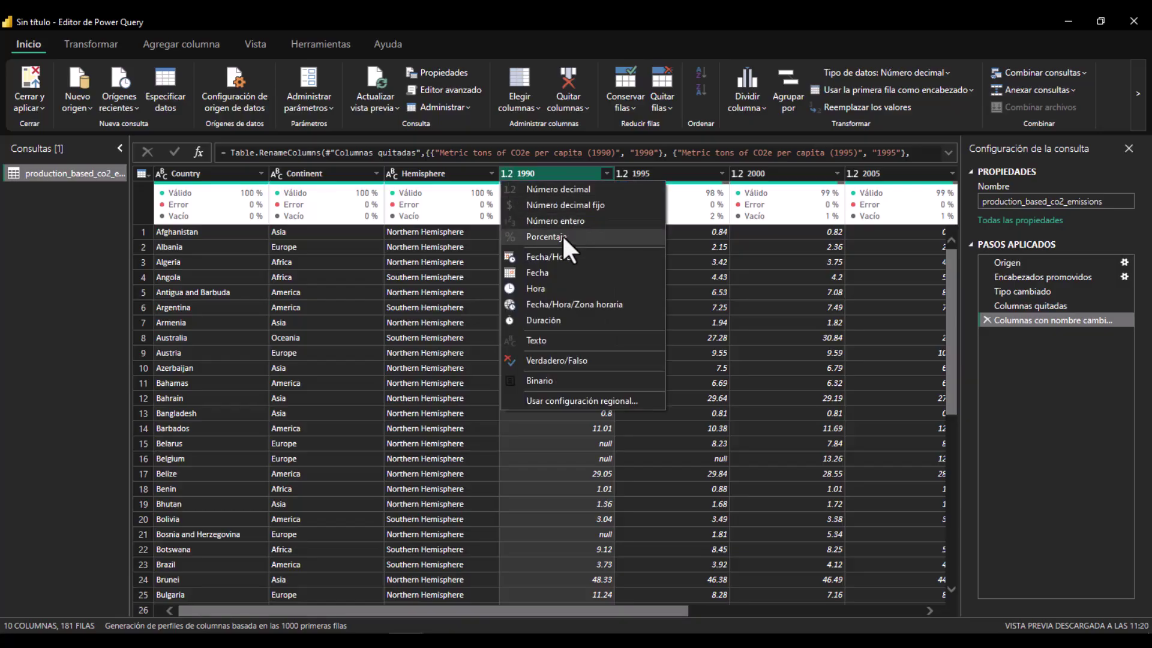
{"action": "left_click", "coordinate": [512, 172]}
{"action": "left_click_drag", "start_coordinate": [513, 611], "coordinate": [790, 605]}
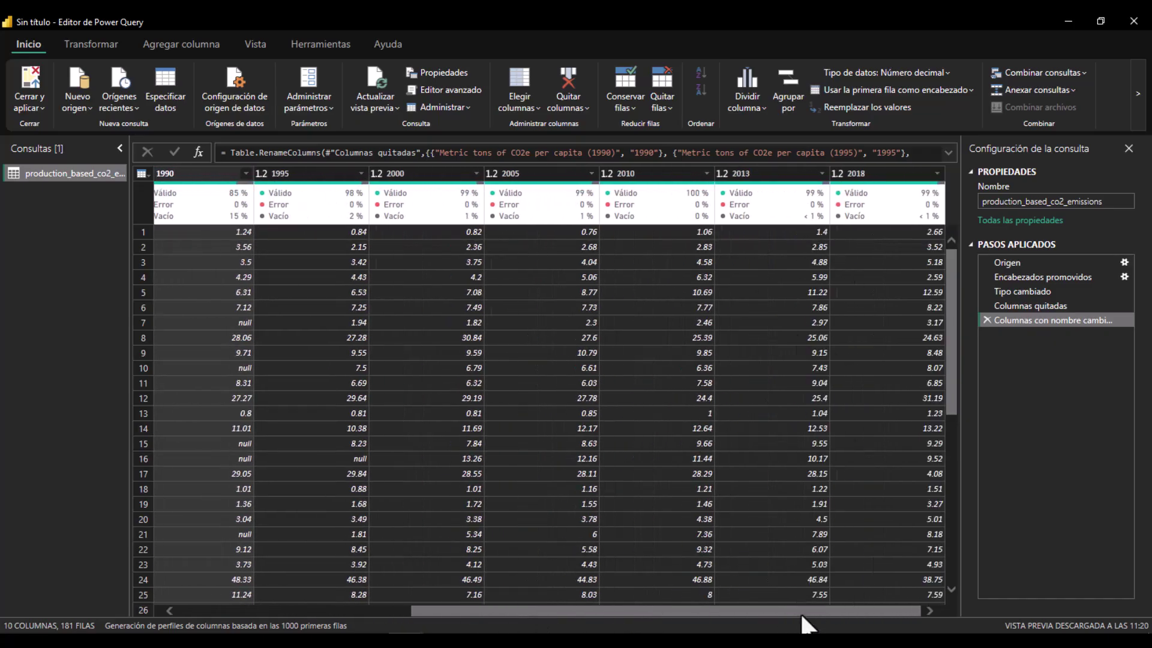
{"action": "left_click_drag", "start_coordinate": [801, 616], "coordinate": [522, 623]}
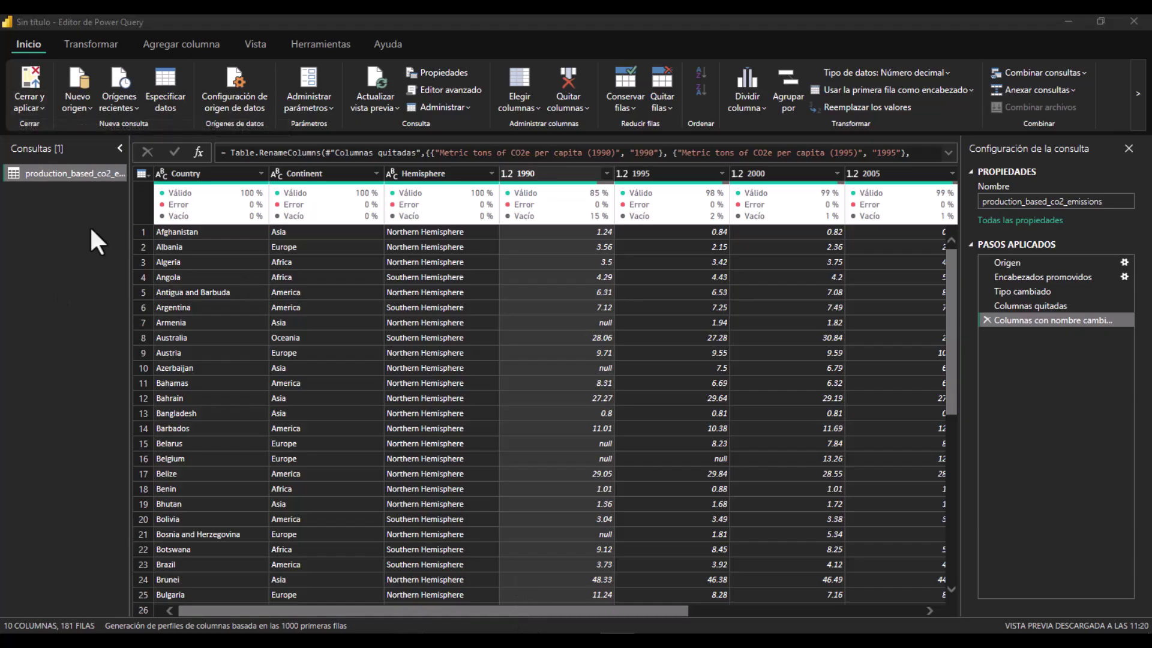
- Turn off the column quality display in the data preview
{"action": "left_click", "coordinate": [258, 42]}
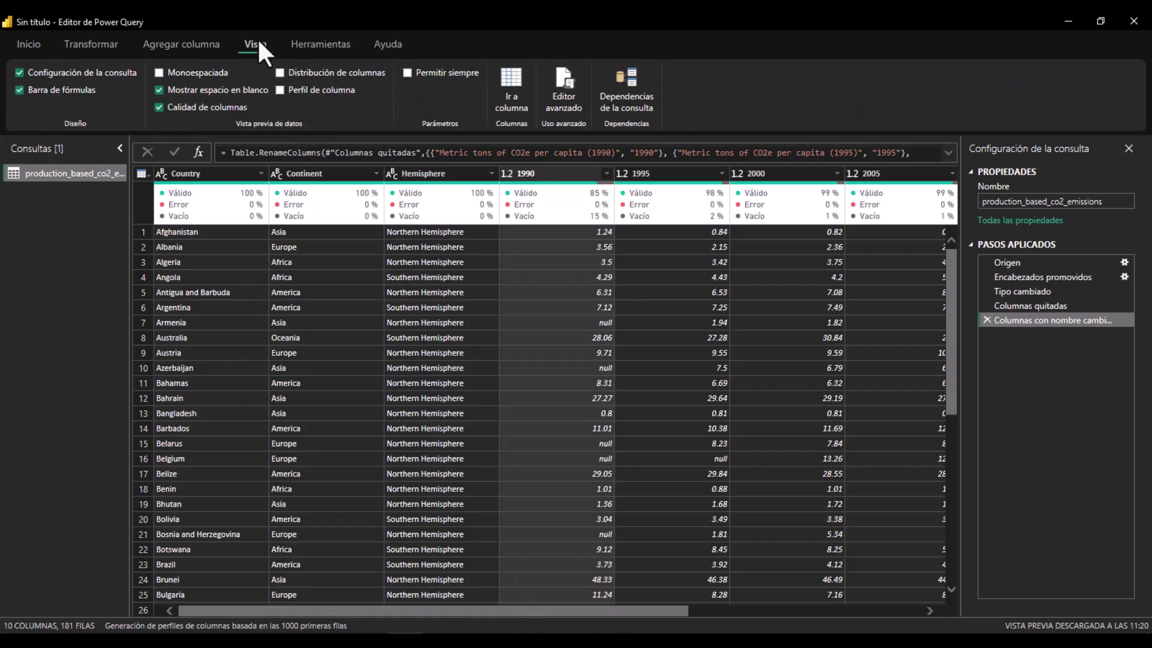
{"action": "left_click", "coordinate": [160, 107]}
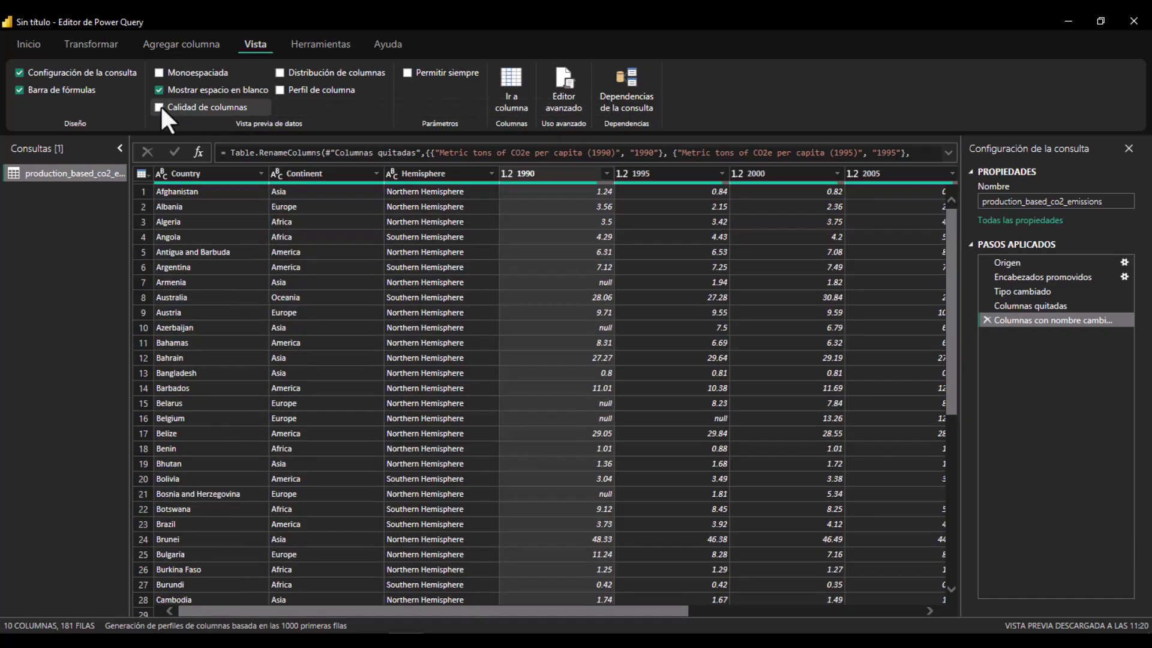
- Turn the column quality display back on and check the empty values of the 1990 and 1995 columns
{"action": "left_click", "coordinate": [159, 107]}
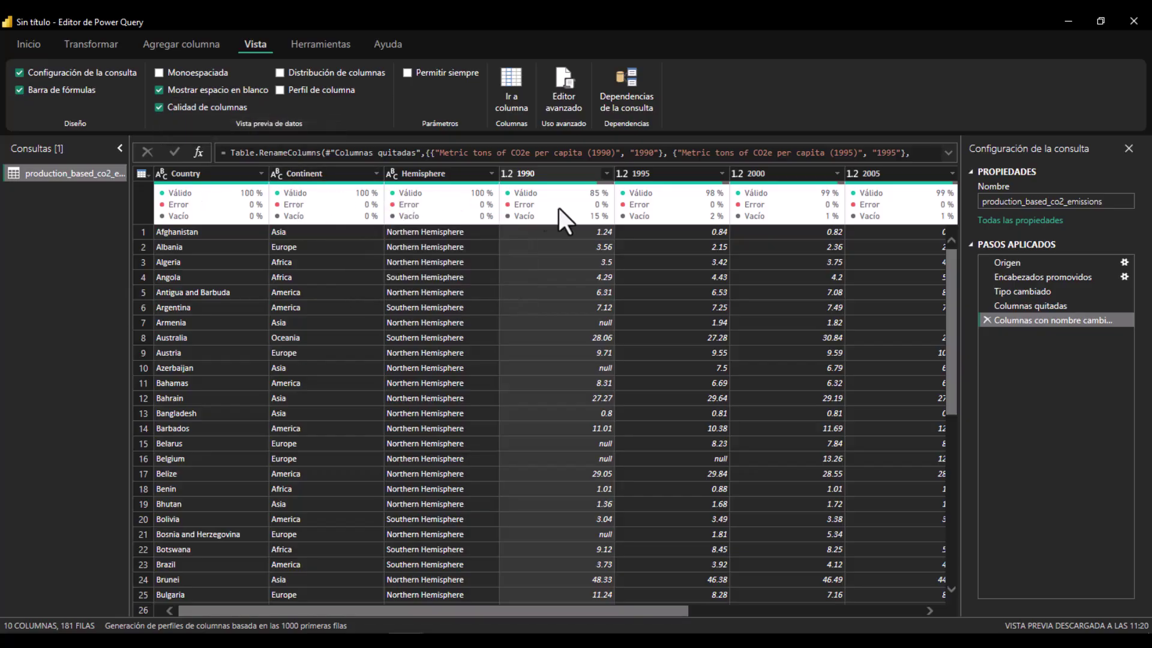
{"action": "mouse_move", "coordinate": [567, 207]}
{"action": "left_click_drag", "start_coordinate": [582, 611], "coordinate": [551, 600]}
{"action": "left_click", "coordinate": [552, 174]}
{"action": "left_click", "coordinate": [660, 175]}
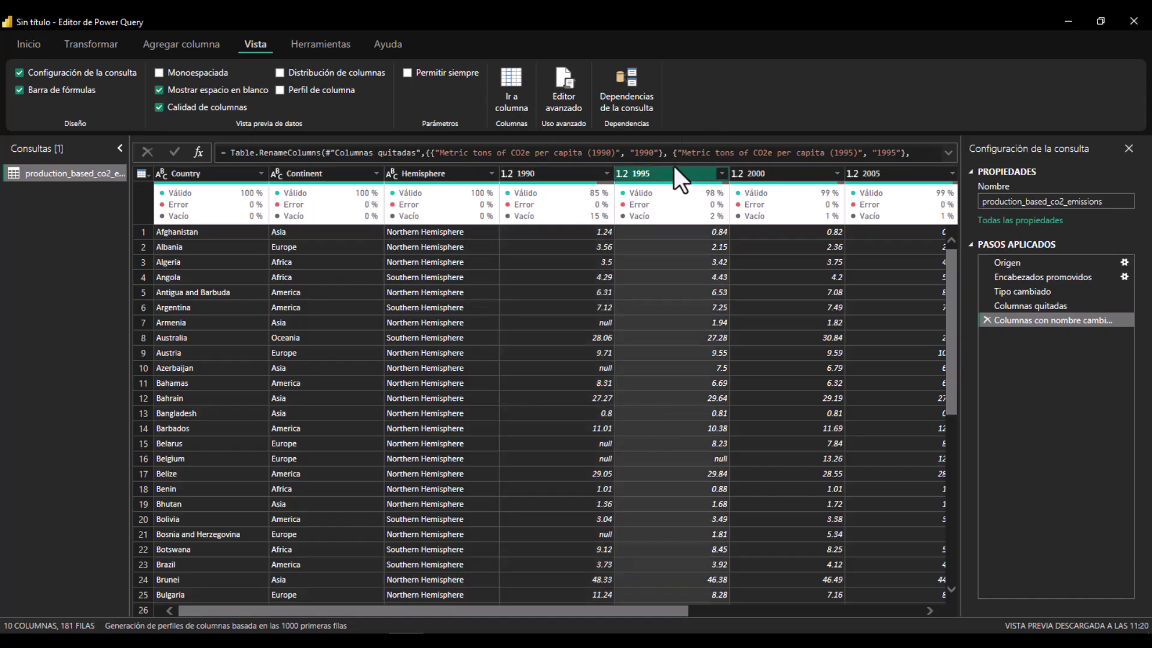
{"action": "left_click_drag", "start_coordinate": [587, 608], "coordinate": [482, 593]}
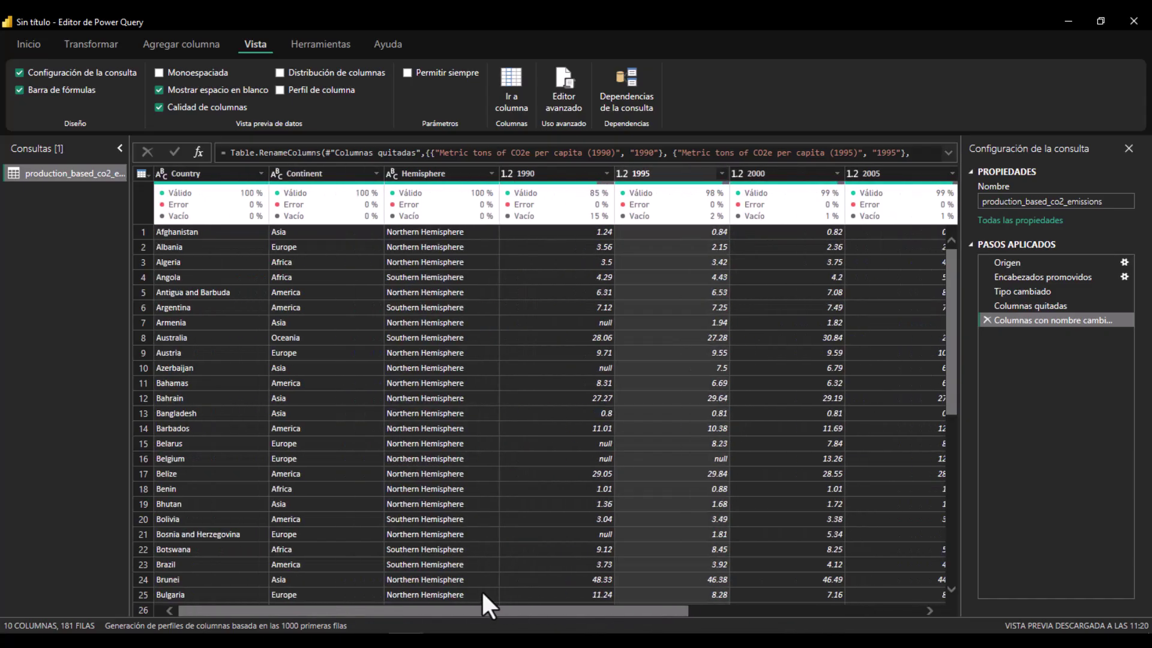
- Filter the null values out of the 1990 column
{"action": "left_click", "coordinate": [547, 174]}
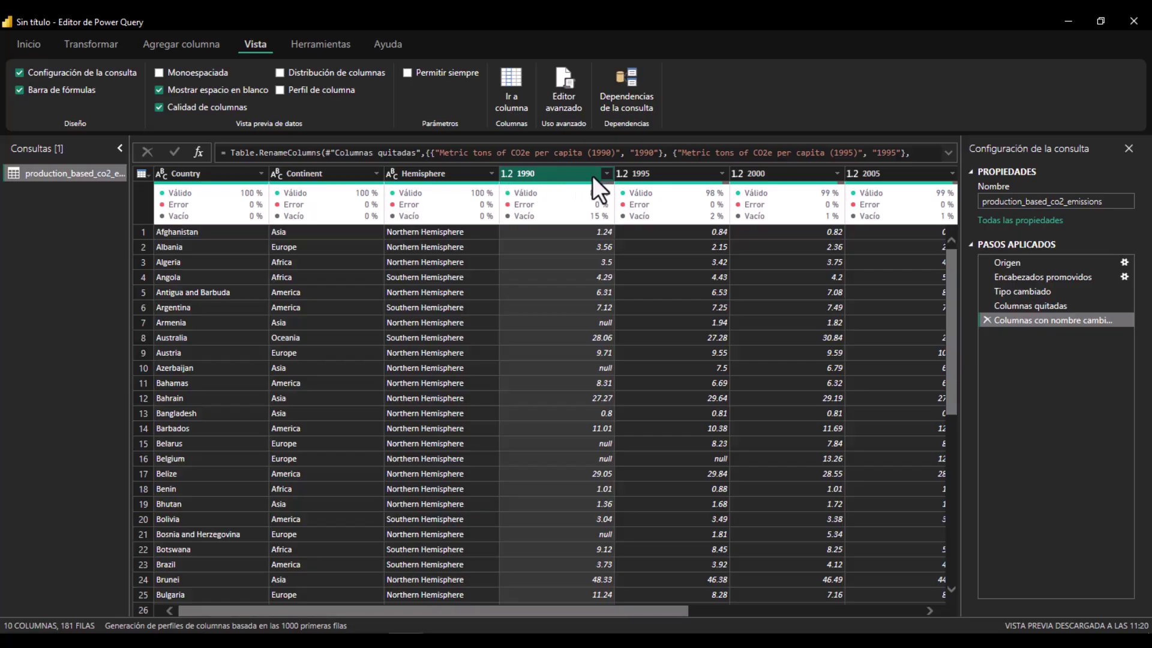
{"action": "left_click", "coordinate": [607, 174]}
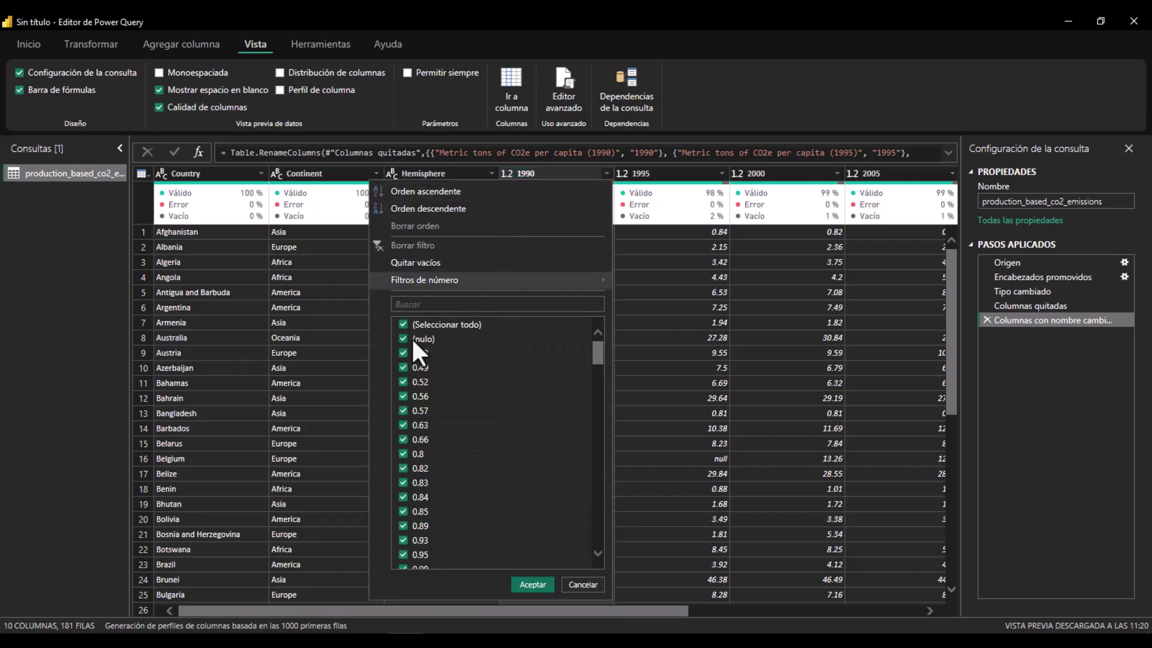
{"action": "left_click", "coordinate": [402, 338]}
{"action": "left_click", "coordinate": [539, 585]}
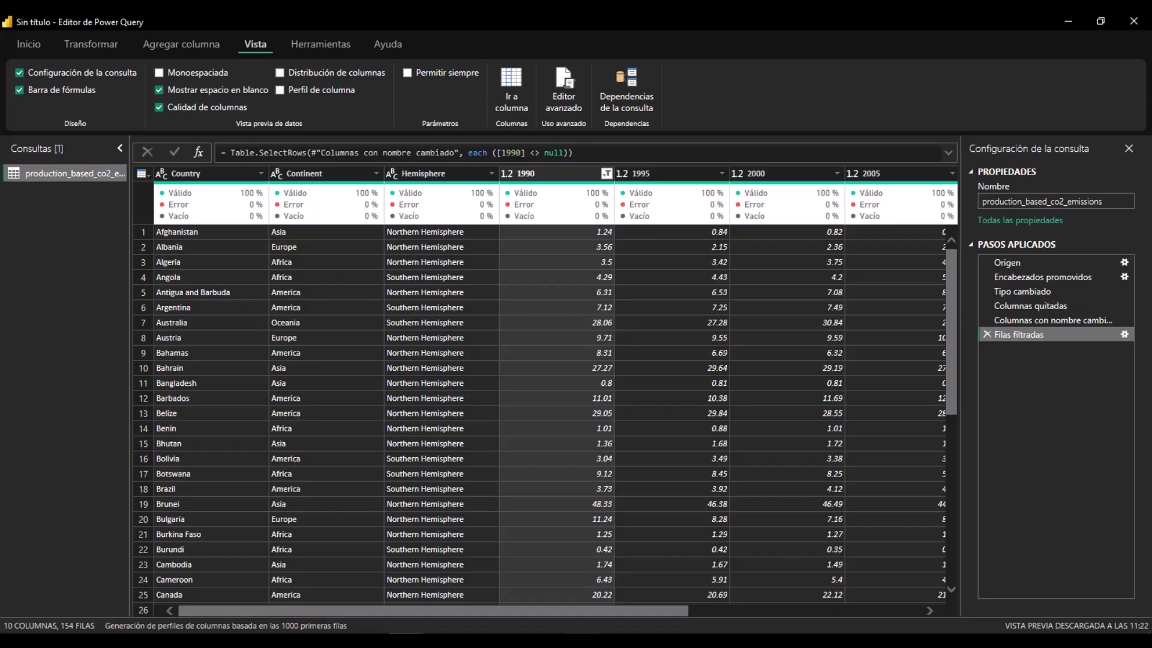
- Examine the valid, error and empty percentages of the year columns from 1995 to 2018
{"action": "left_click_drag", "start_coordinate": [539, 608], "coordinate": [671, 608]}
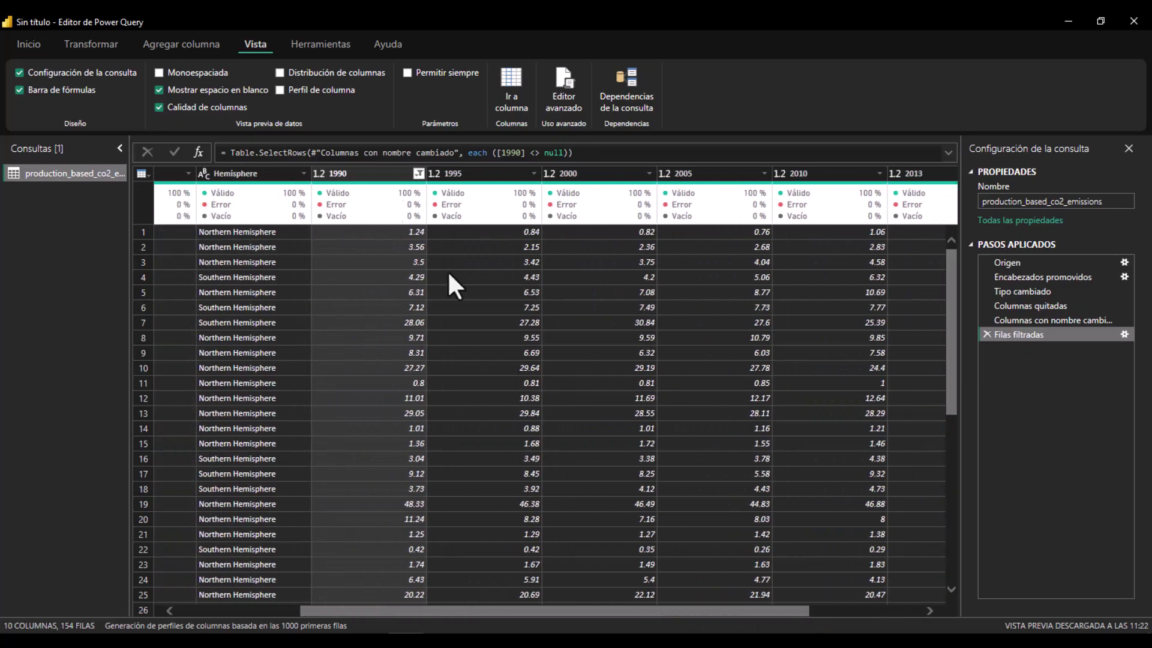
{"action": "left_click", "coordinate": [466, 172]}
{"action": "left_click", "coordinate": [594, 173]}
{"action": "left_click", "coordinate": [707, 173]}
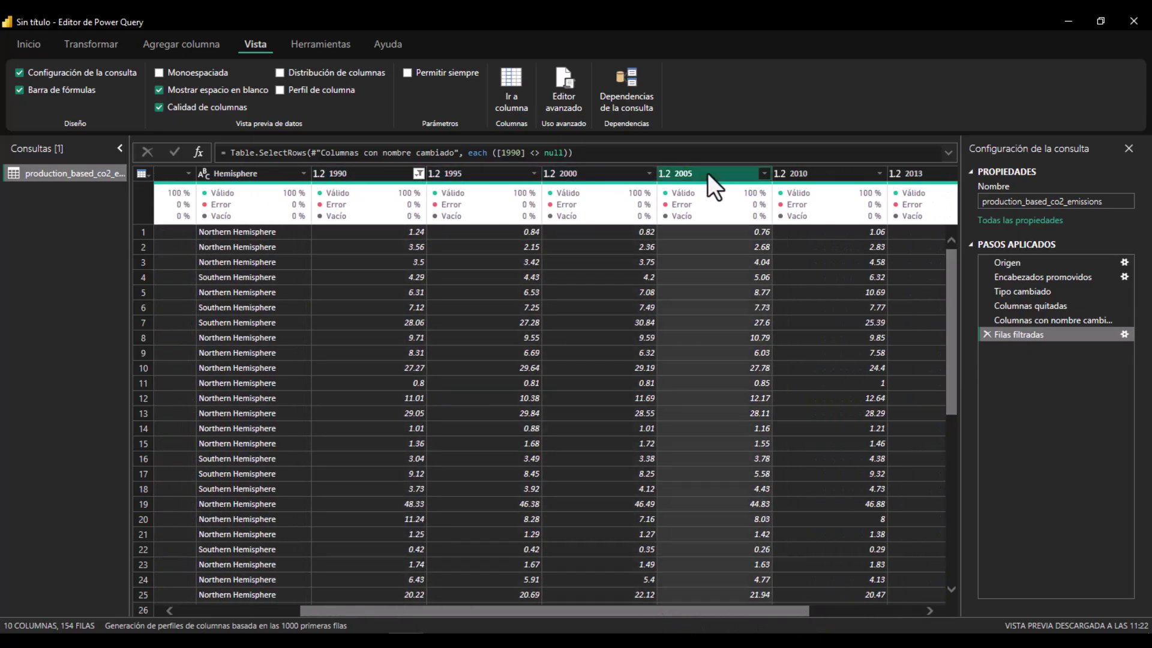
{"action": "left_click", "coordinate": [826, 173]}
{"action": "left_click_drag", "start_coordinate": [604, 609], "coordinate": [775, 607]}
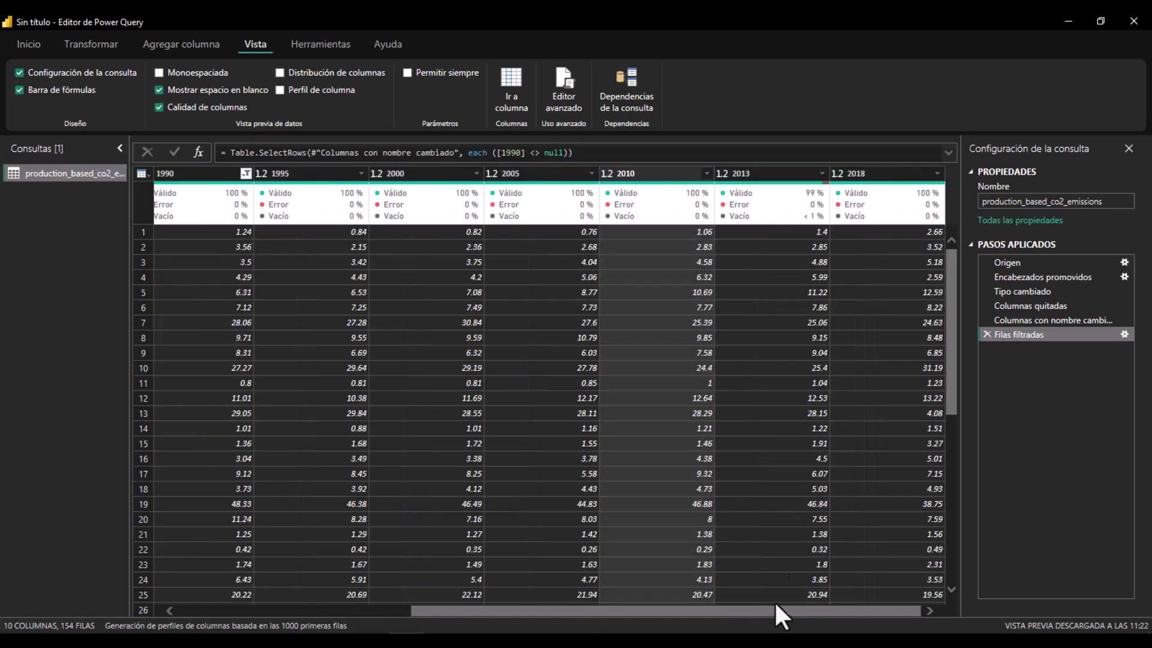
{"action": "left_click", "coordinate": [761, 176]}
{"action": "left_click", "coordinate": [638, 173]}
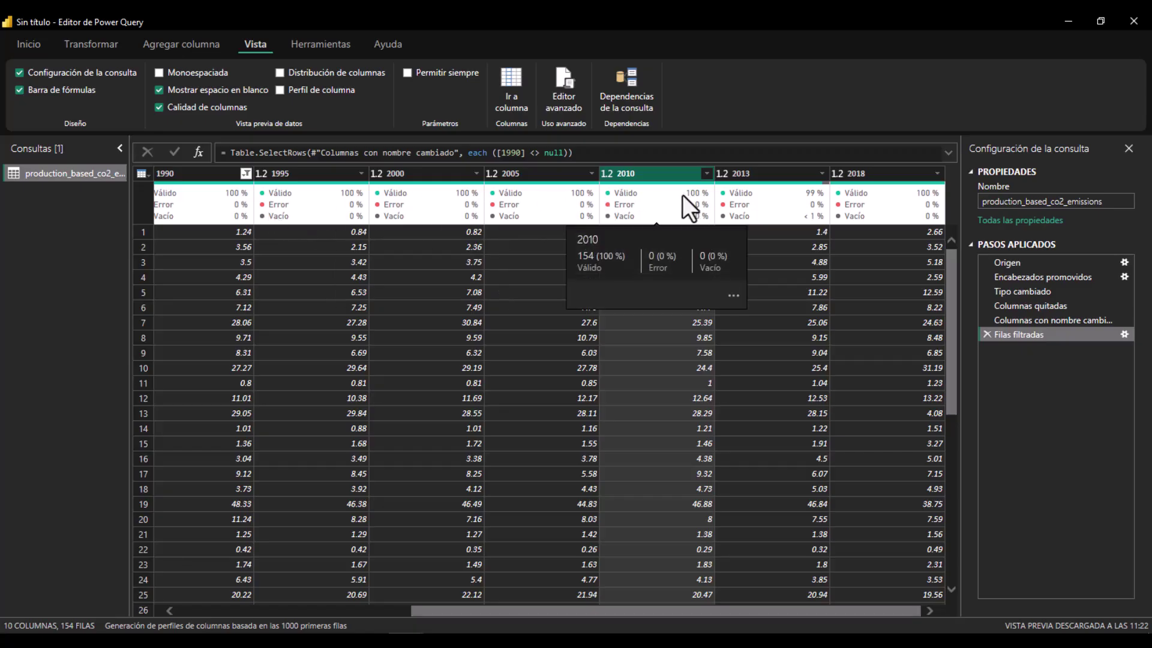
{"action": "mouse_move", "coordinate": [757, 217]}
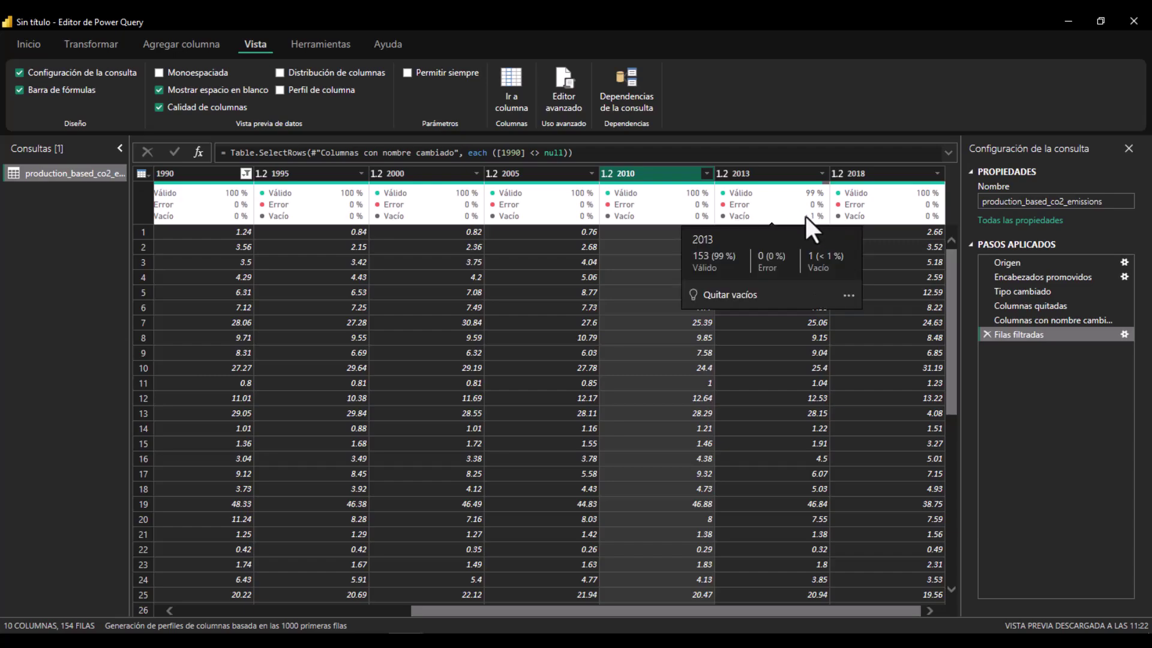
- Filter the null values out of the 2013 column and reapply the filter
{"action": "left_click", "coordinate": [801, 174]}
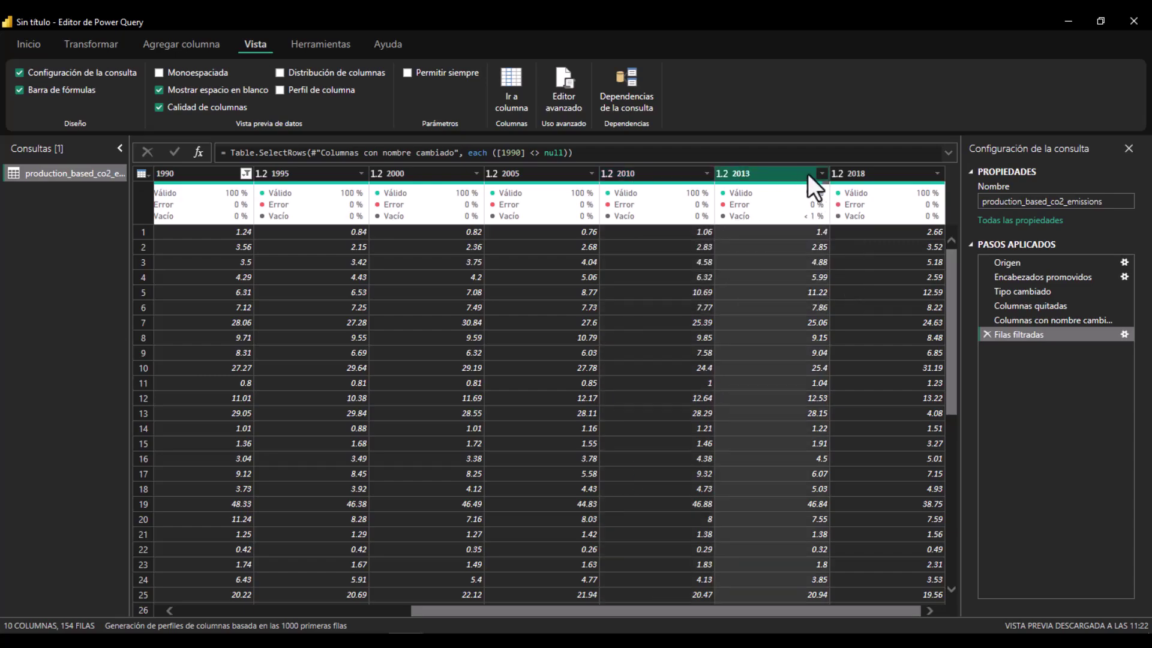
{"action": "left_click", "coordinate": [821, 174]}
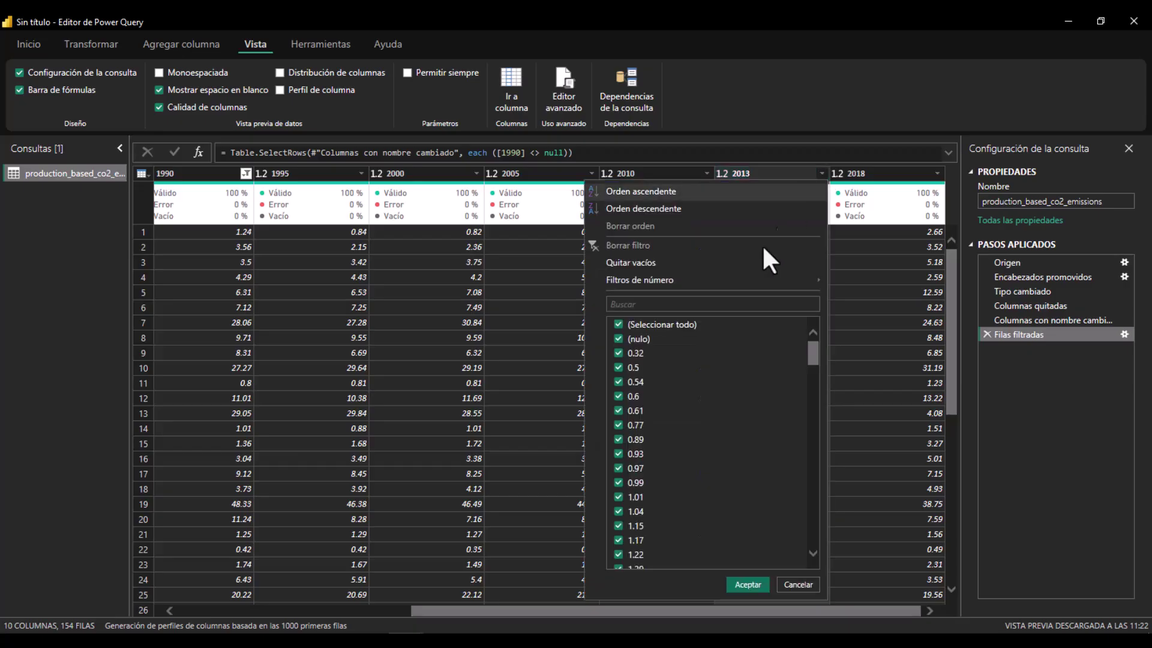
{"action": "left_click", "coordinate": [621, 338]}
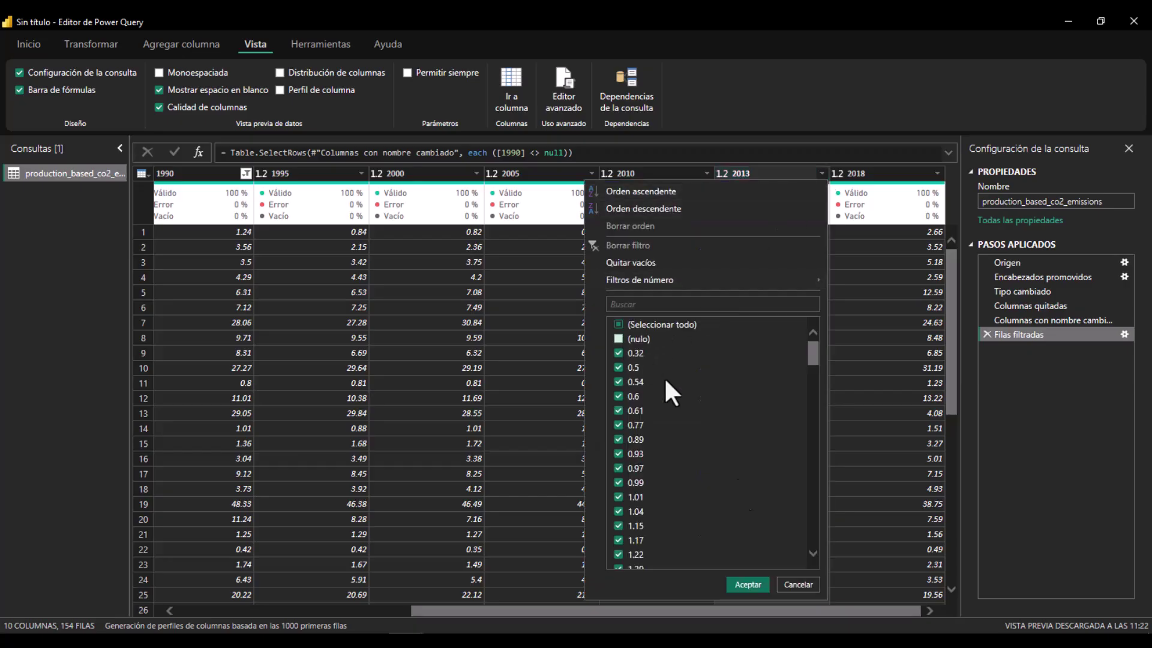
{"action": "left_click", "coordinate": [747, 583]}
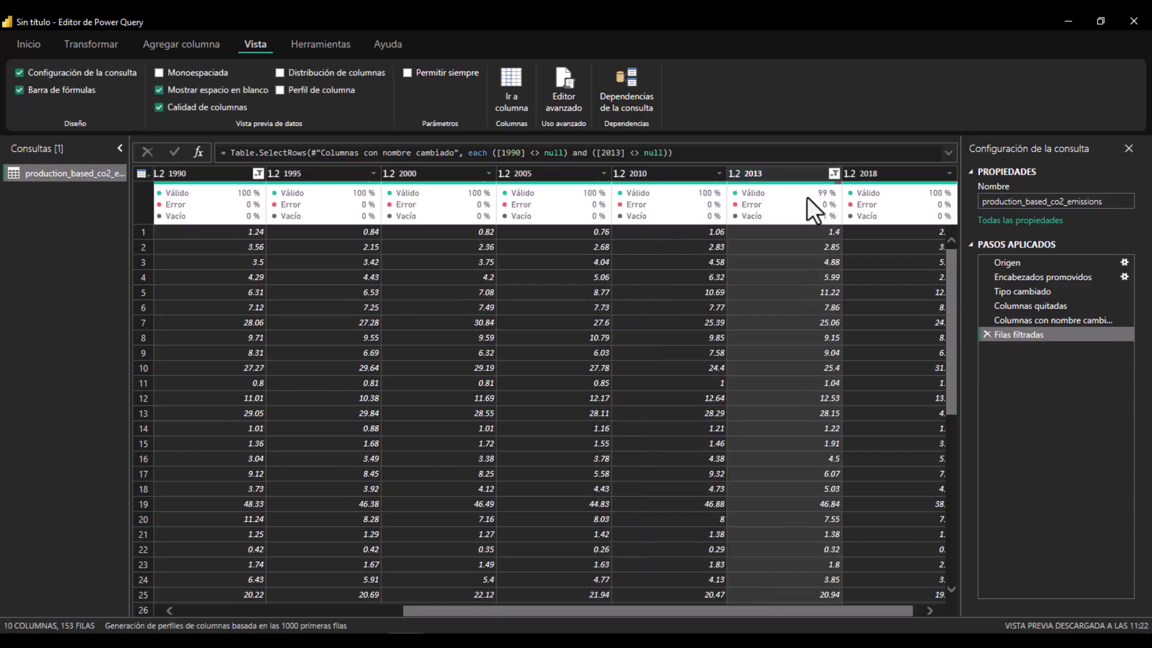
{"action": "left_click", "coordinate": [833, 173]}
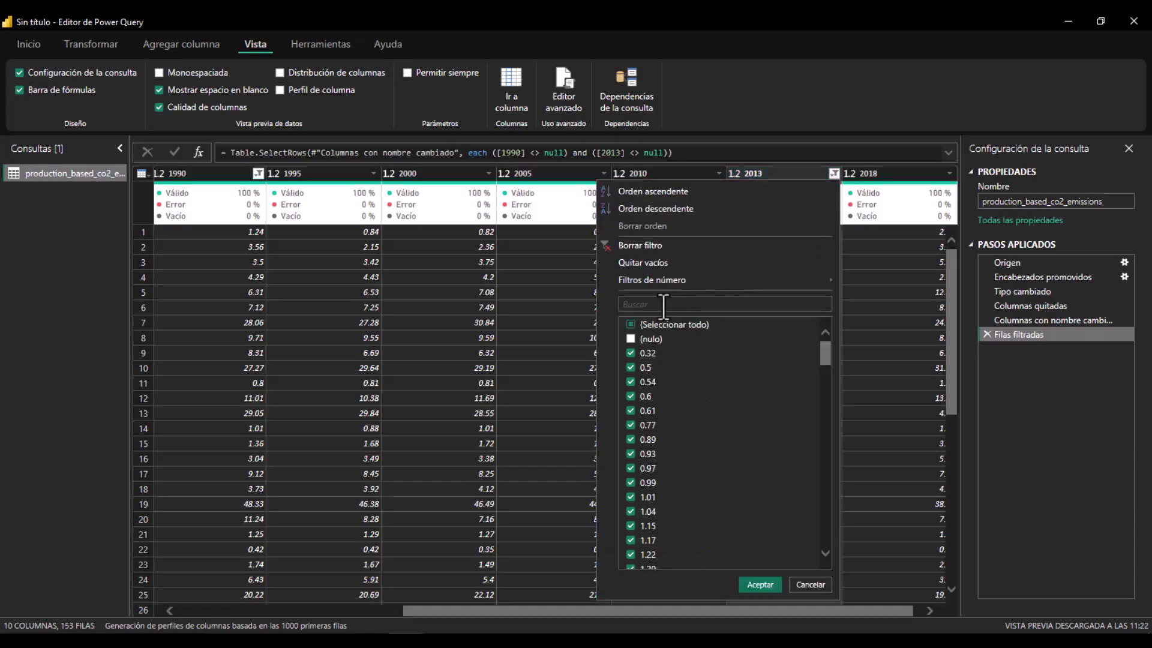
{"action": "left_click", "coordinate": [760, 584]}
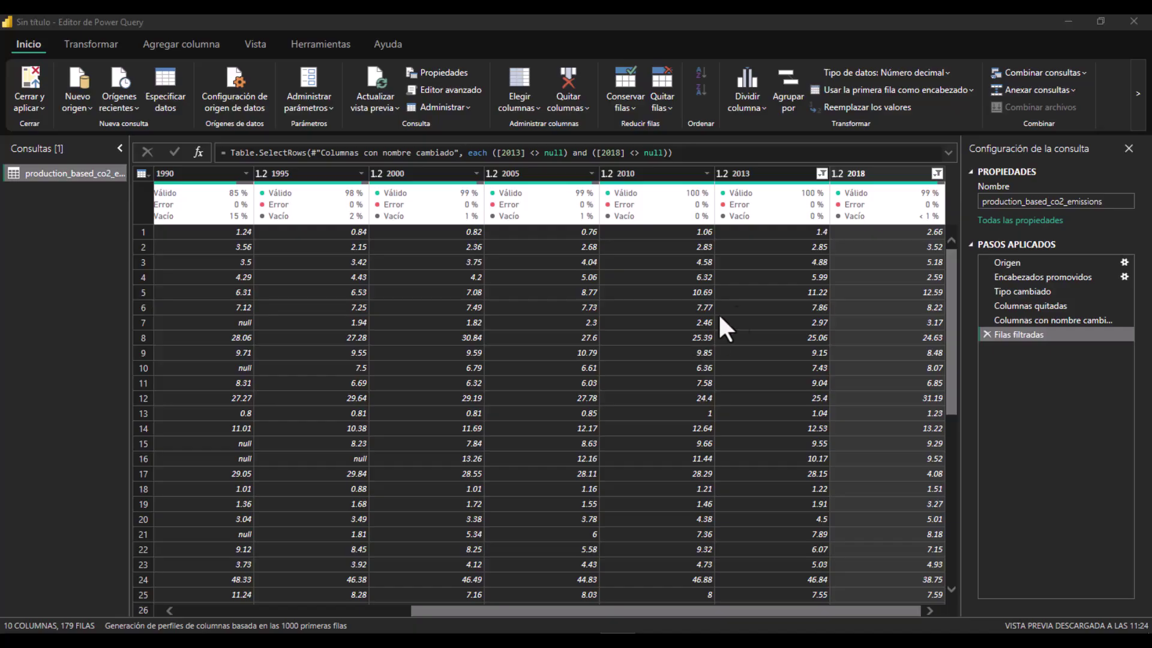
- Reapply the 2018 column filter with null values excluded
{"action": "left_click", "coordinate": [934, 174]}
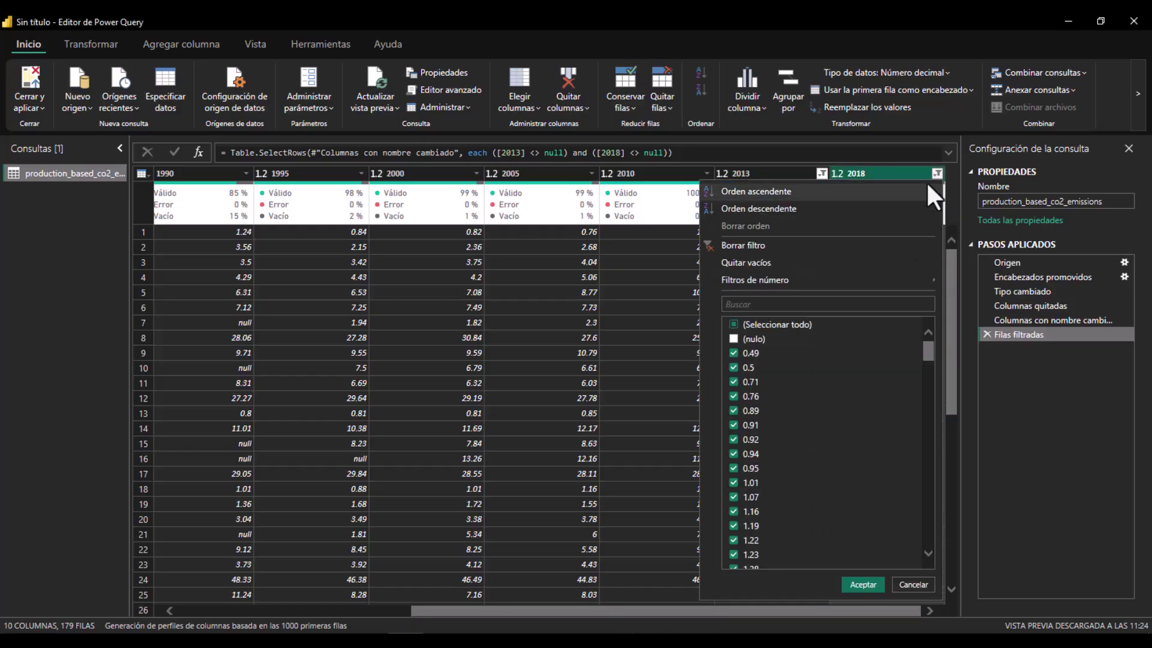
{"action": "left_click", "coordinate": [734, 340]}
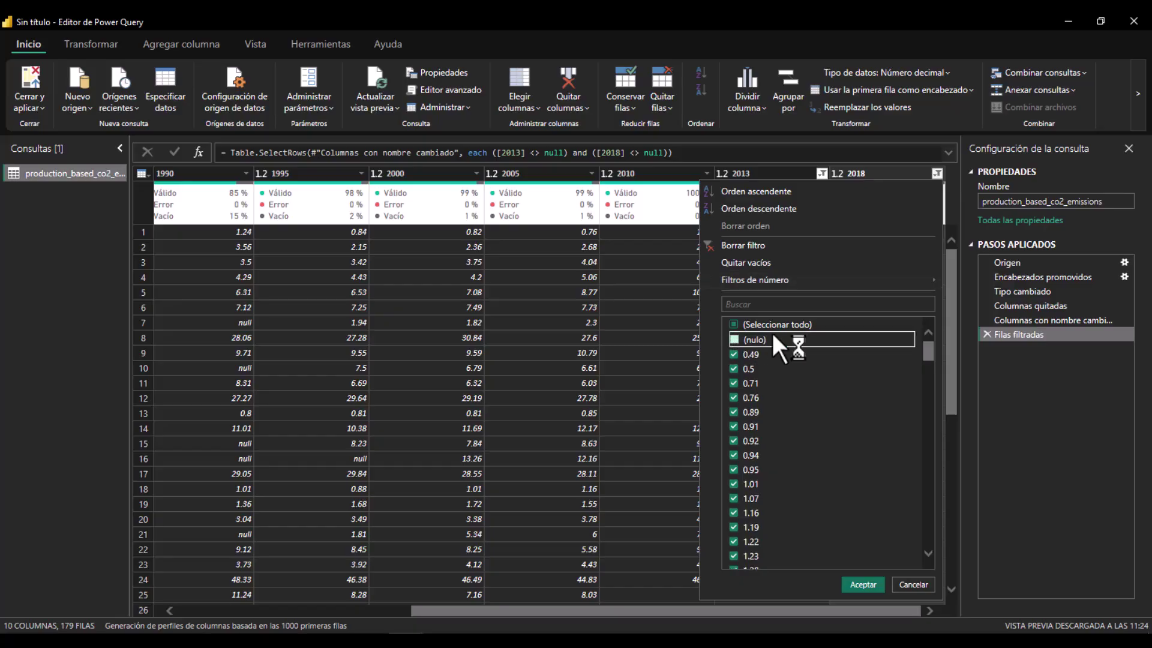
{"action": "left_click", "coordinate": [862, 583]}
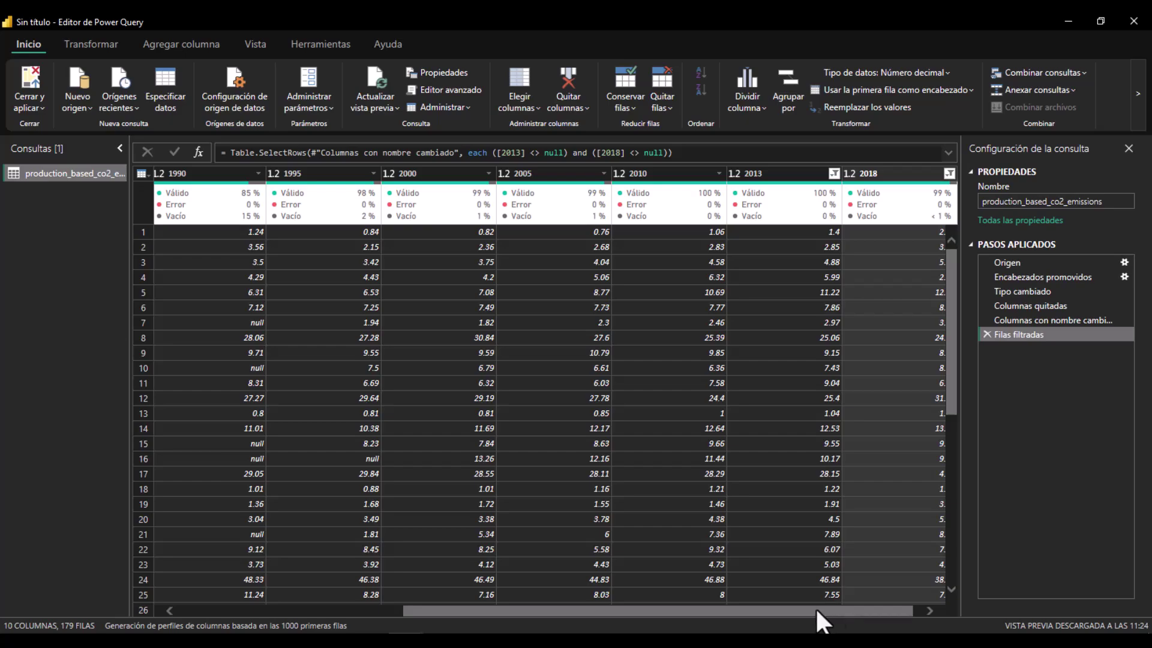
{"action": "scroll", "coordinate": [815, 607], "scroll_direction": "right", "scroll_amount": 1}
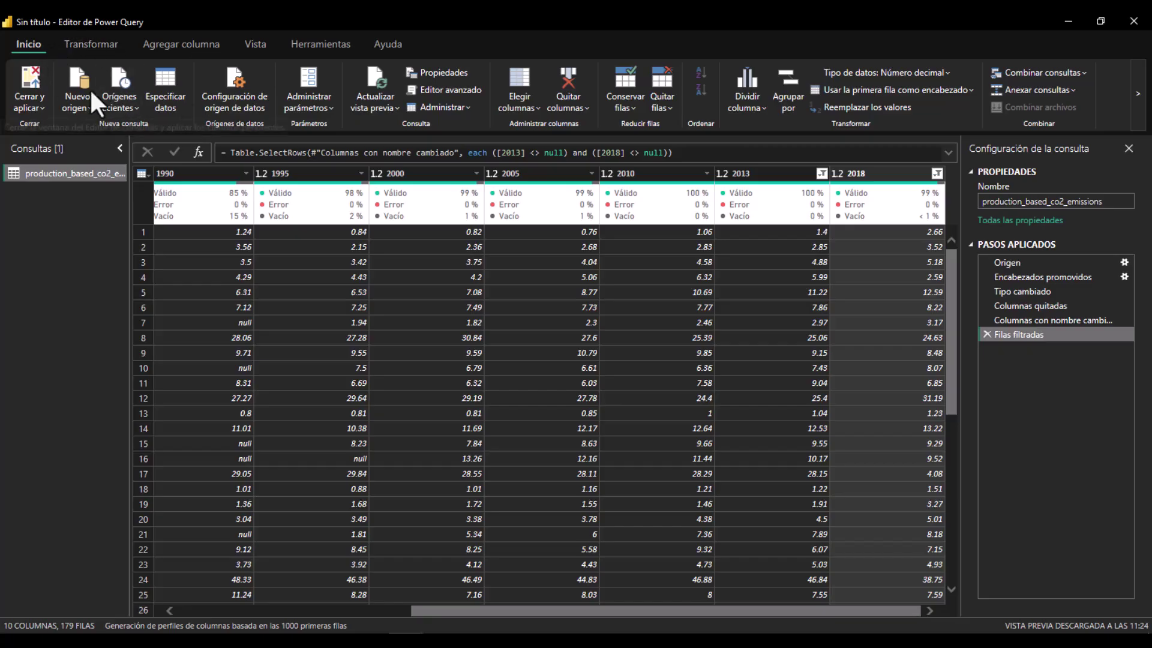
- Remove the blank rows from the table with the 2018 column selected
{"action": "left_click", "coordinate": [661, 106]}
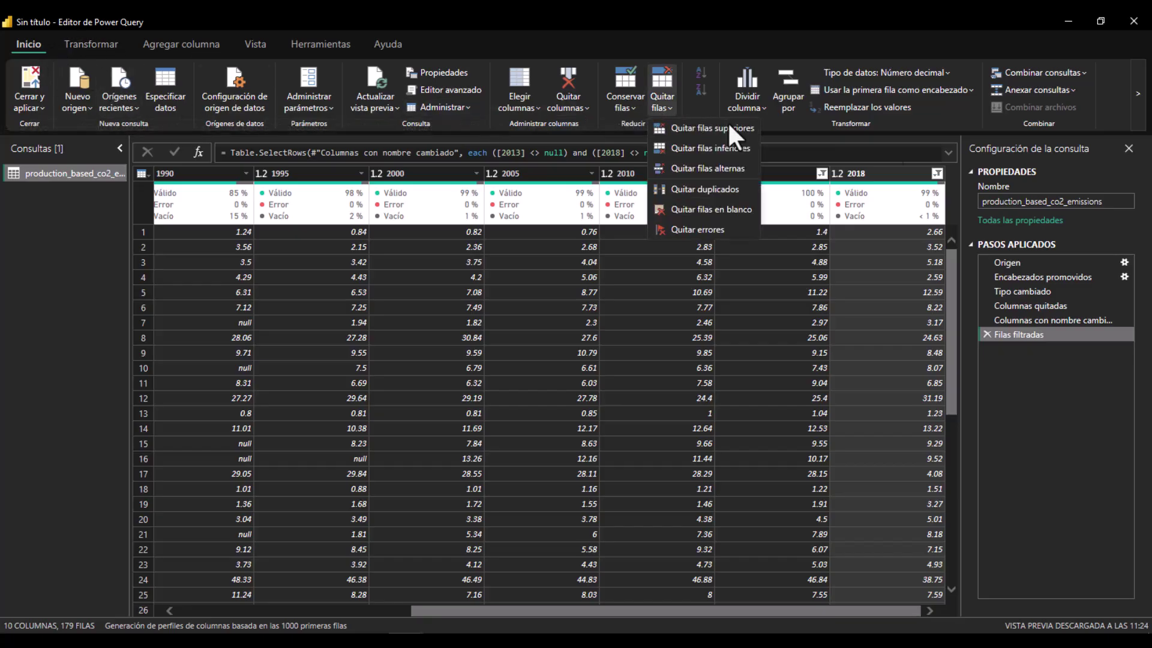
{"action": "left_click", "coordinate": [871, 174]}
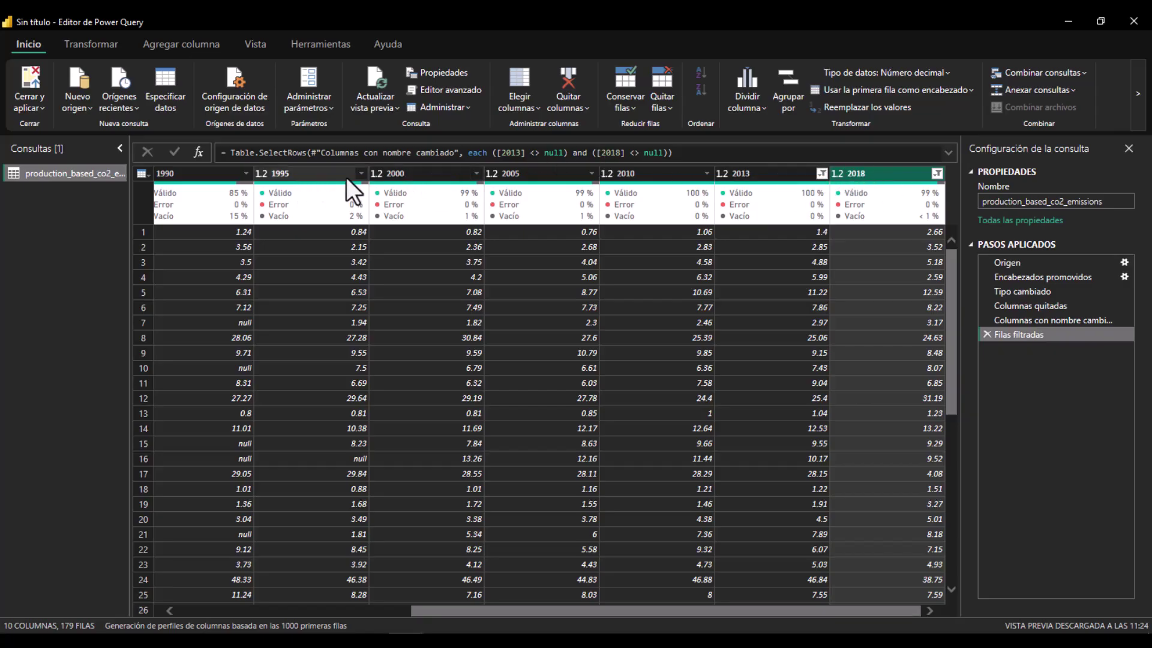
{"action": "left_click", "coordinate": [671, 107]}
{"action": "left_click", "coordinate": [703, 204]}
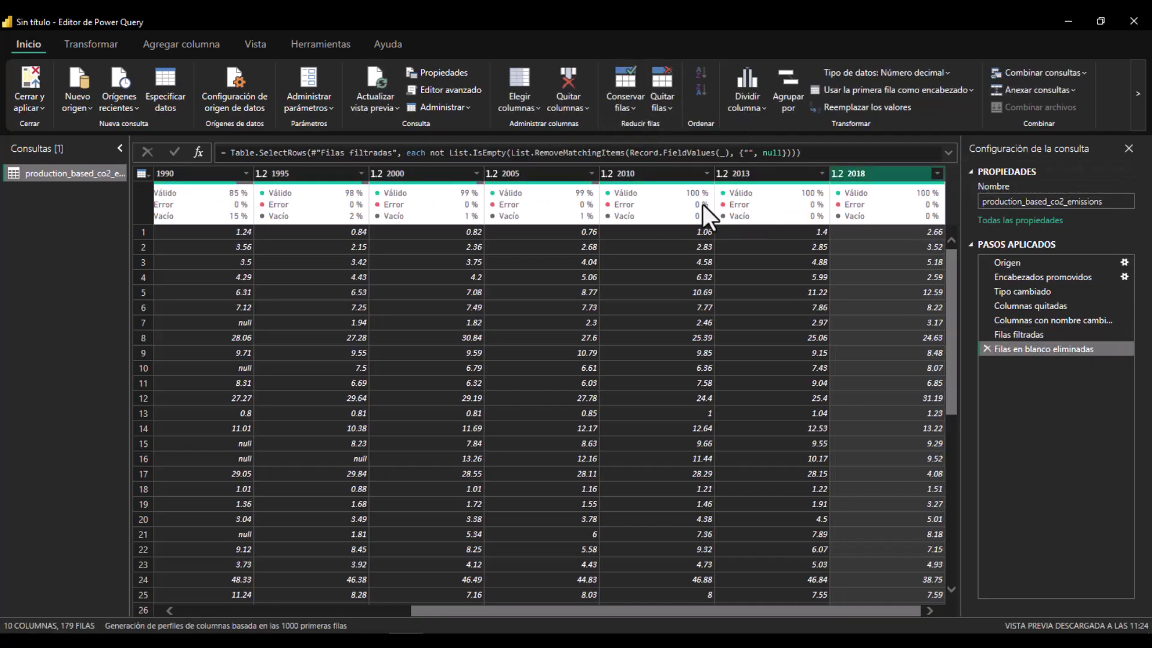
- Try to remove blank rows again with the 2005 column selected
{"action": "left_click_drag", "start_coordinate": [553, 177], "coordinate": [527, 179]}
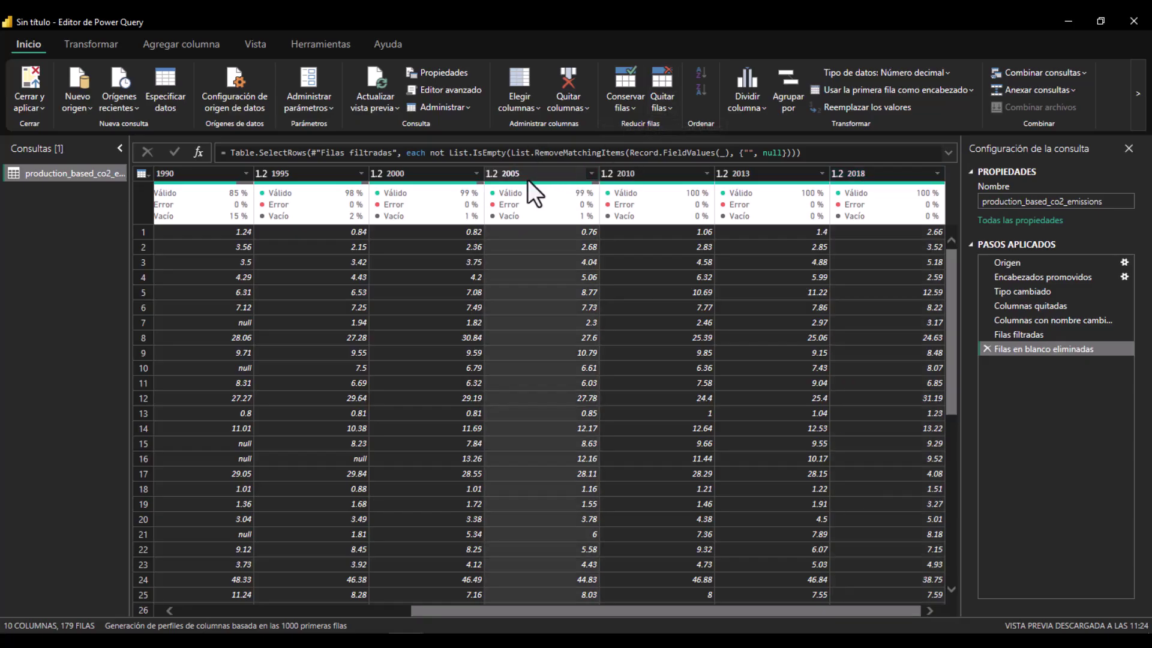
{"action": "left_click", "coordinate": [659, 107]}
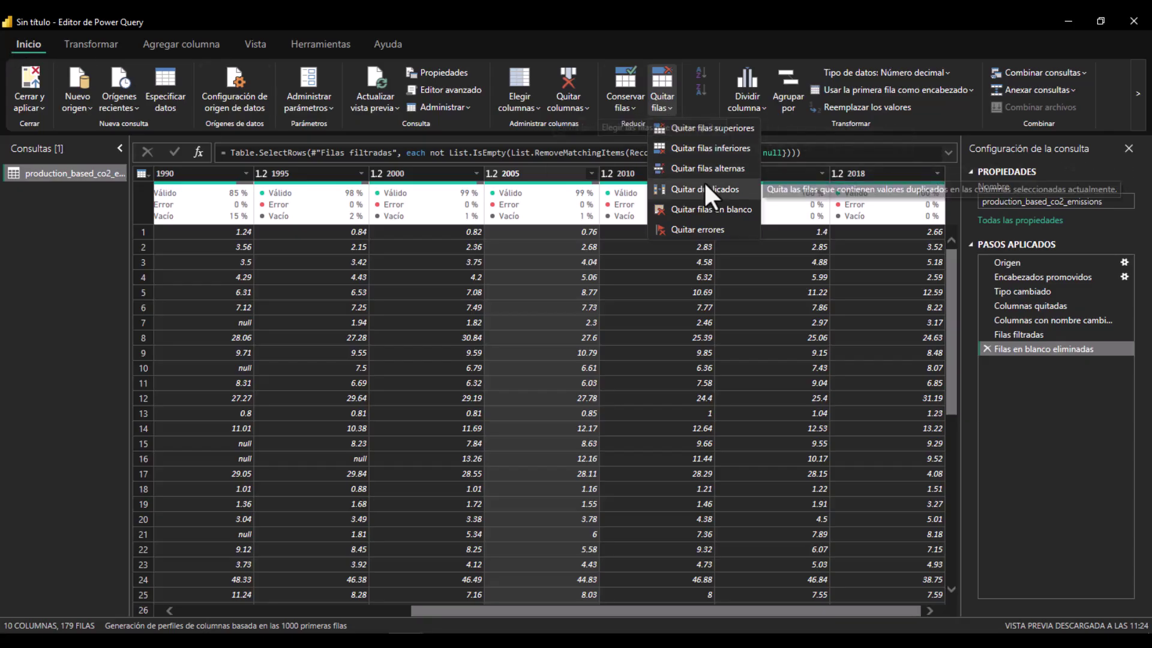
{"action": "left_click", "coordinate": [695, 206]}
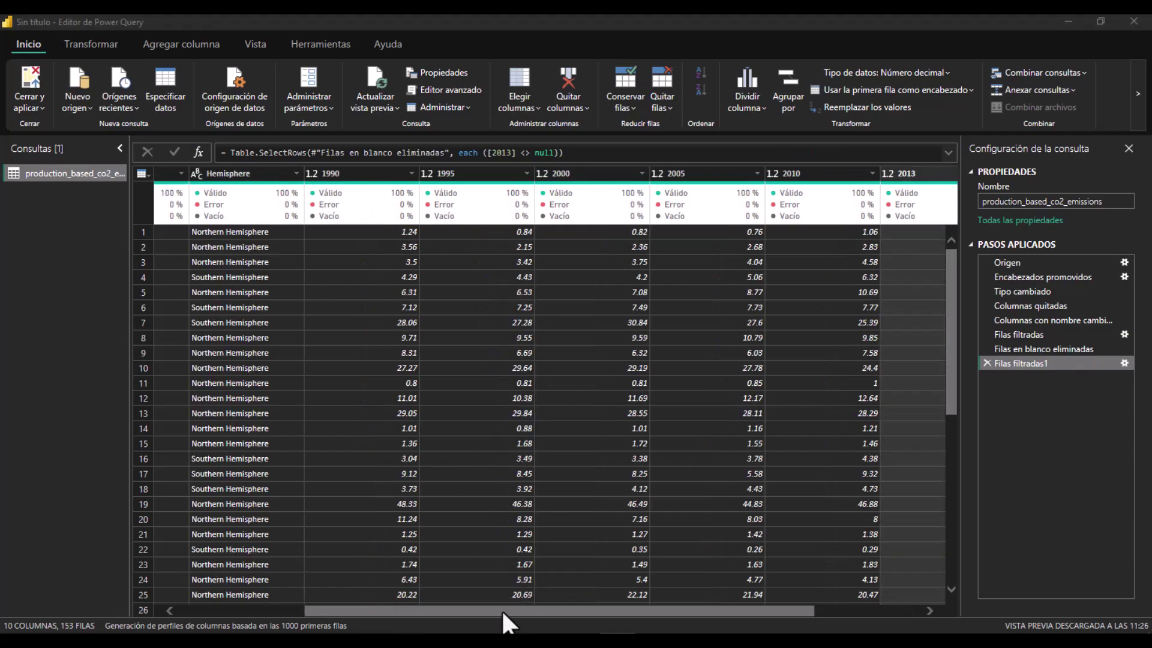
- Check the quality of the year columns up to 2018, and close Power Query, applying the changes to load production_based_co2_emissions
{"action": "left_click_drag", "start_coordinate": [503, 610], "coordinate": [666, 612]}
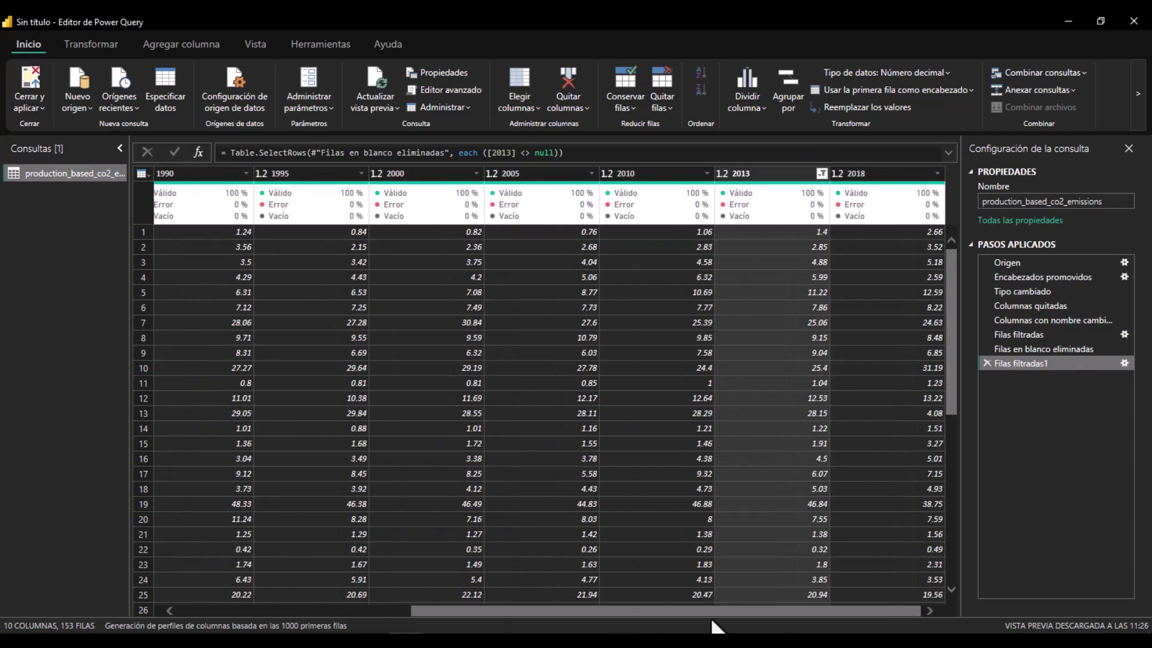
{"action": "left_click_drag", "start_coordinate": [717, 612], "coordinate": [838, 621]}
{"action": "left_click", "coordinate": [26, 84]}
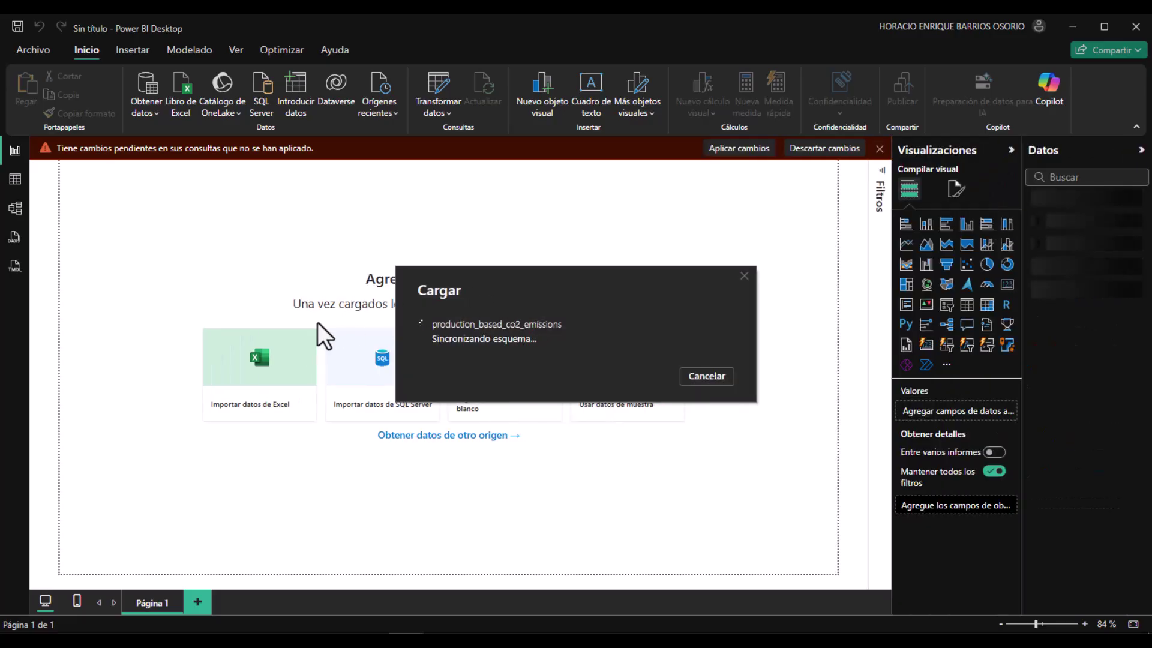
- Switch to the browser and review the task instructions for the report's slicers, table, stacked column chart, pie chart and treemap
{"action": "key", "text": "alt+Tab"}
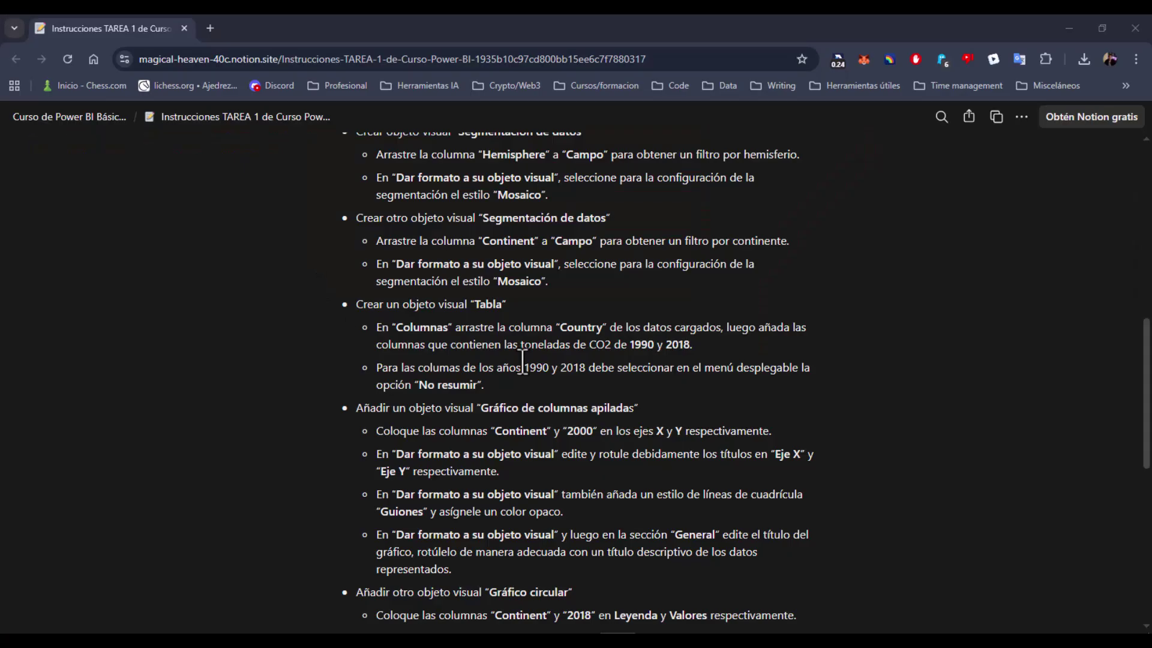
{"action": "scroll", "coordinate": [573, 381], "scroll_direction": "up", "scroll_amount": 3}
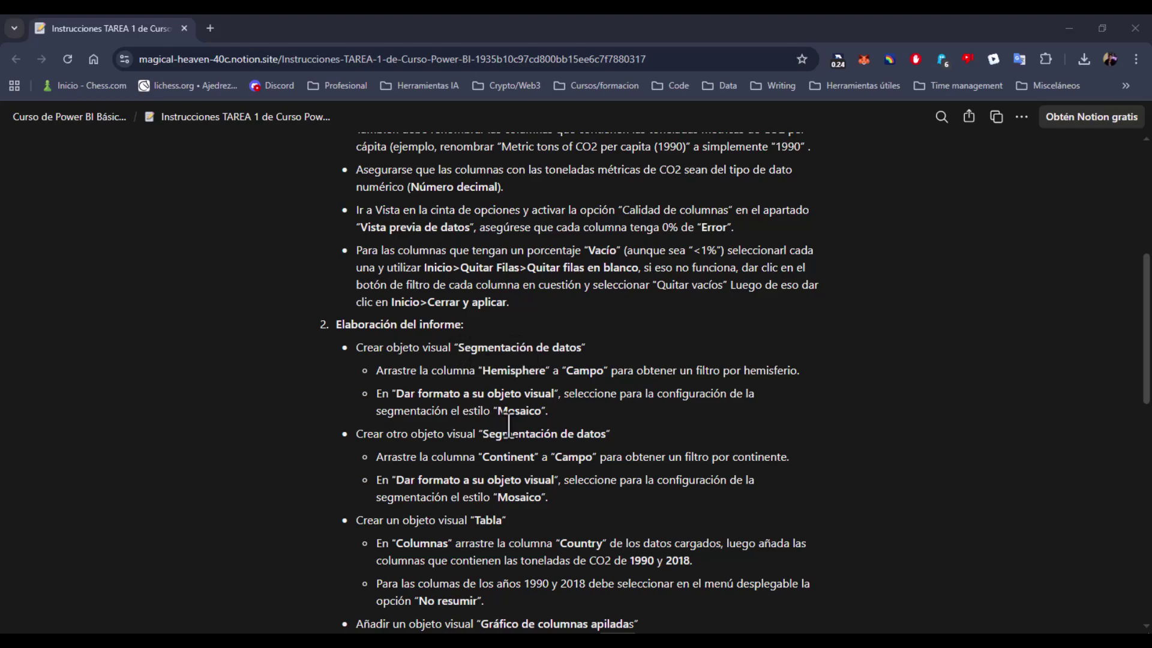
{"action": "scroll", "coordinate": [549, 437], "scroll_direction": "down", "scroll_amount": 1}
{"action": "scroll", "coordinate": [552, 428], "scroll_direction": "down", "scroll_amount": 2}
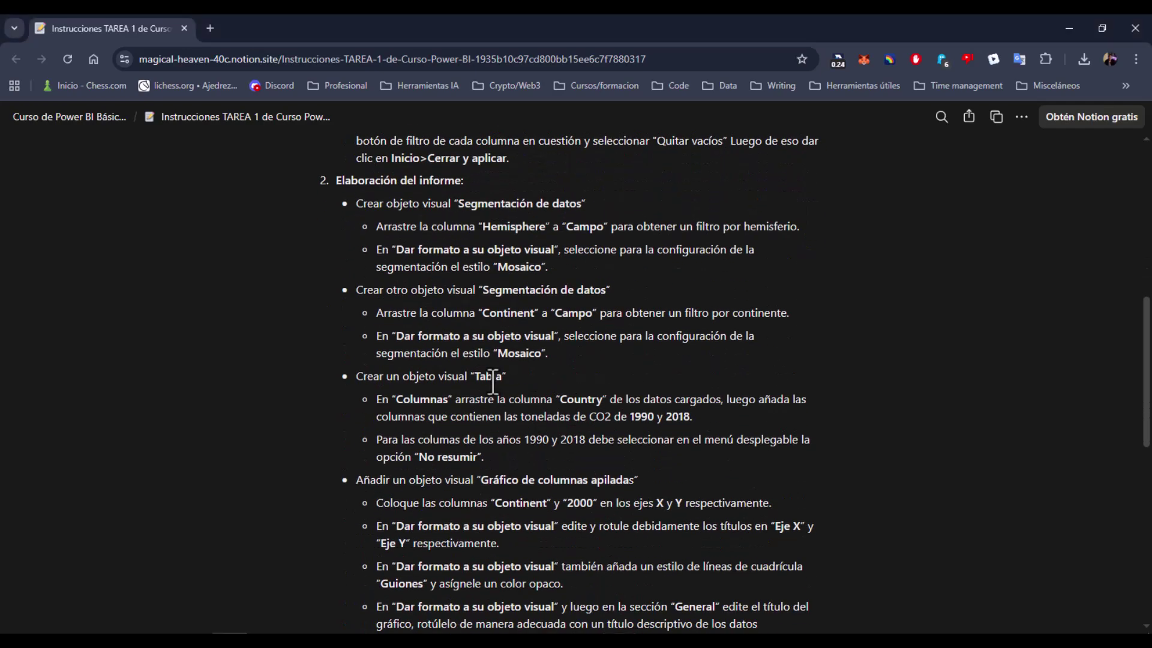
{"action": "left_click_drag", "start_coordinate": [482, 478], "coordinate": [624, 480]}
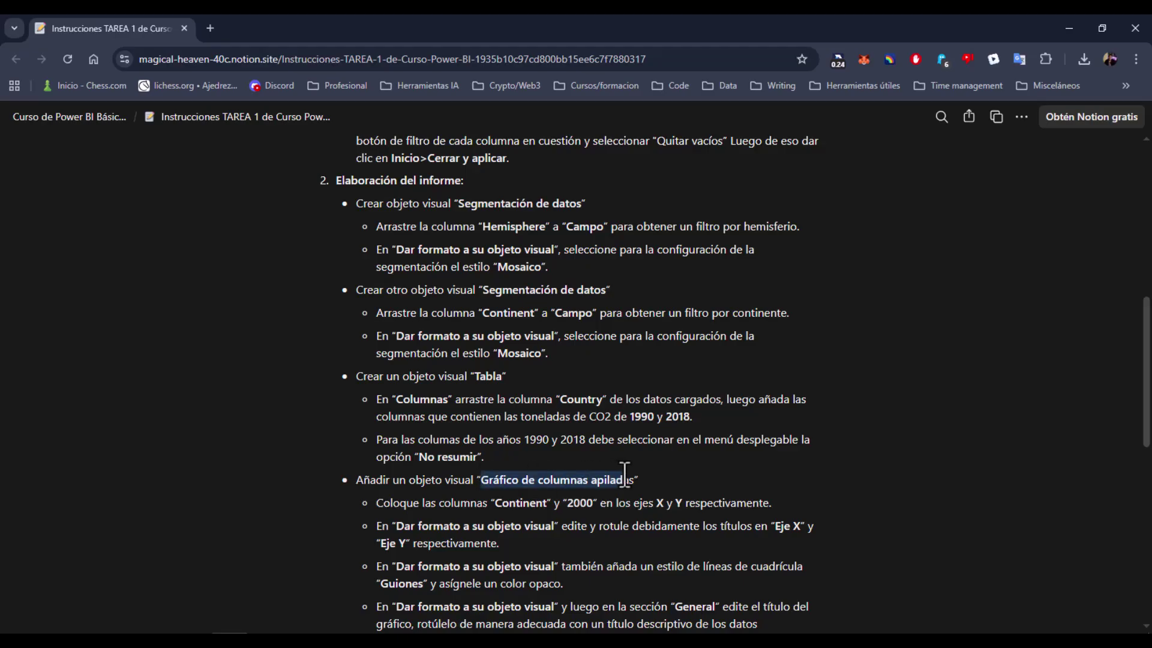
{"action": "scroll", "coordinate": [594, 470], "scroll_direction": "down", "scroll_amount": 3}
{"action": "scroll", "coordinate": [502, 509], "scroll_direction": "down", "scroll_amount": 4}
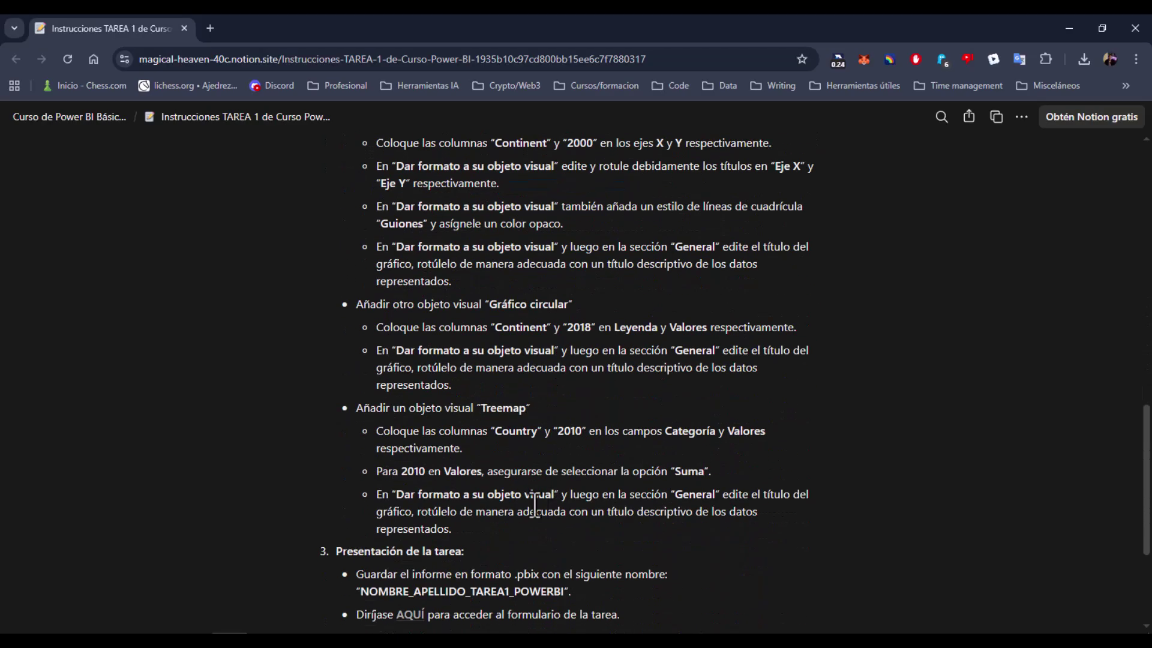
{"action": "scroll", "coordinate": [497, 407], "scroll_direction": "up", "scroll_amount": 5}
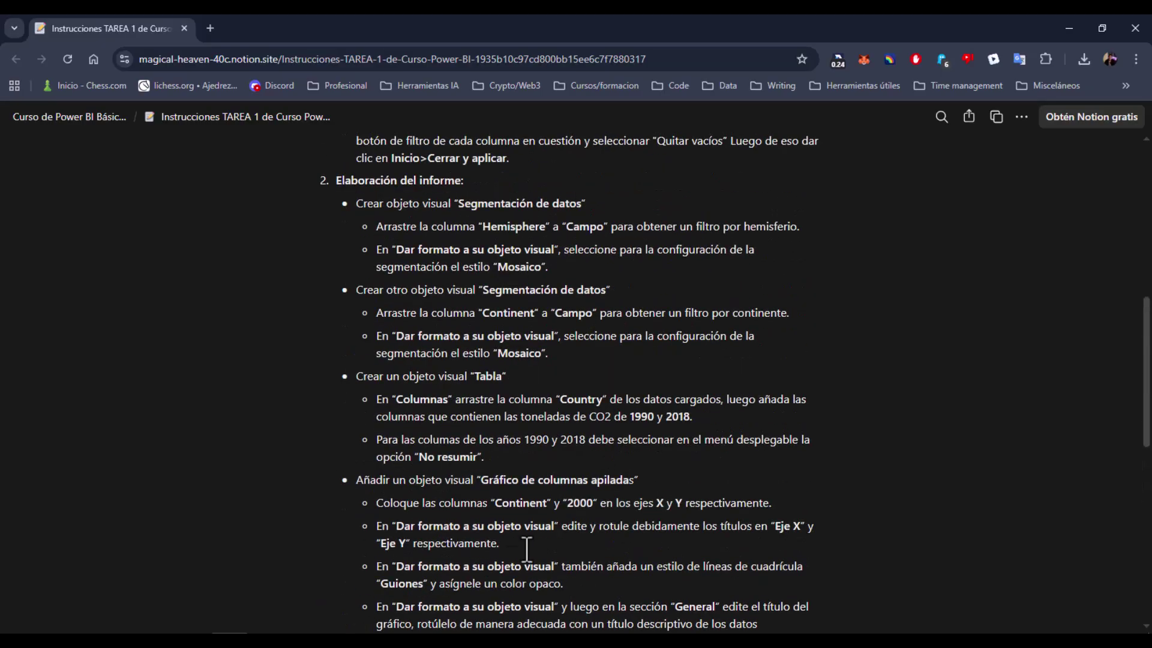
- Switch to Power BI, add a slicer, and place it in the page's upper-right corner with a reduced height
{"action": "key", "text": "alt+Tab"}
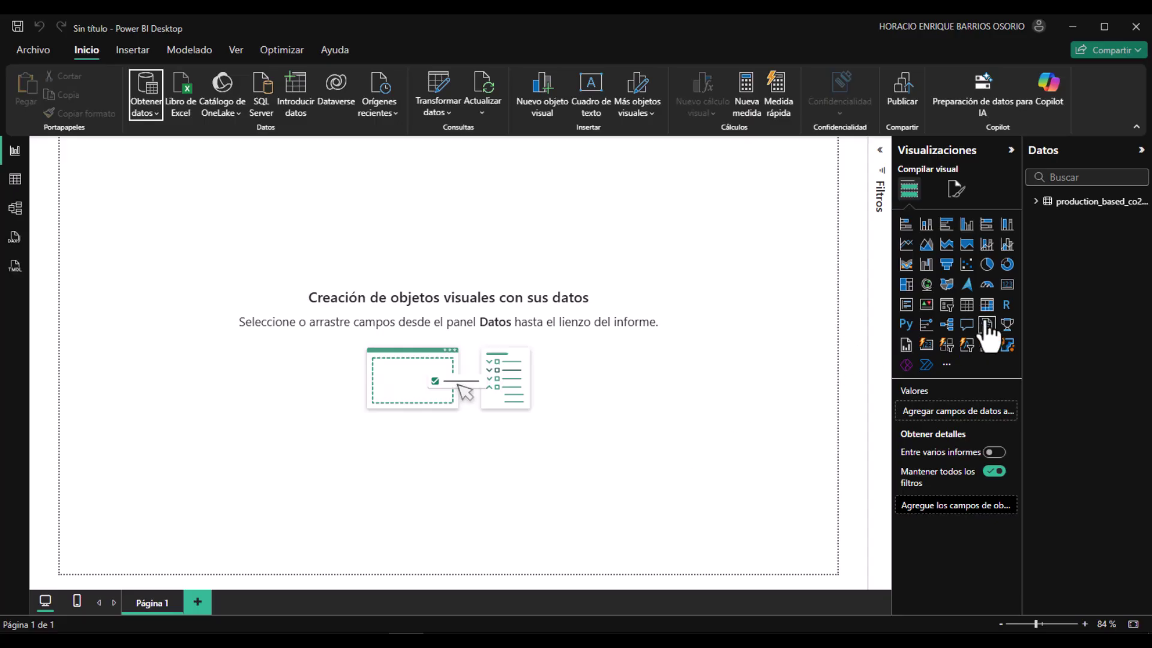
{"action": "left_click", "coordinate": [949, 306]}
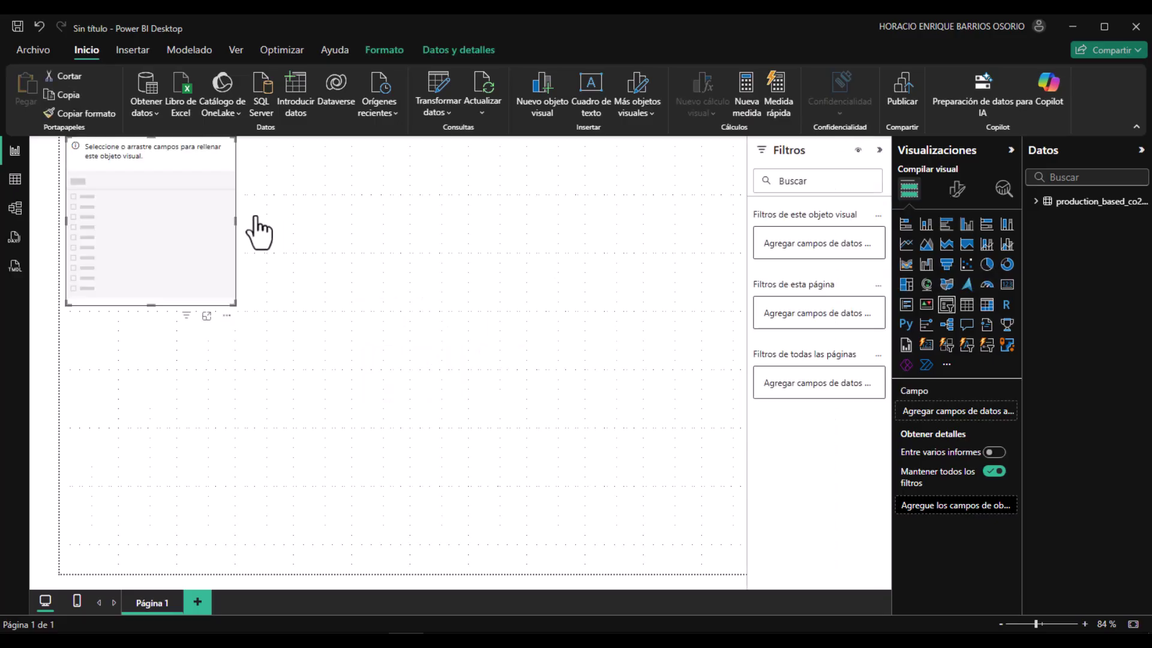
{"action": "left_click_drag", "start_coordinate": [168, 197], "coordinate": [699, 211]}
{"action": "left_click_drag", "start_coordinate": [572, 301], "coordinate": [552, 228]}
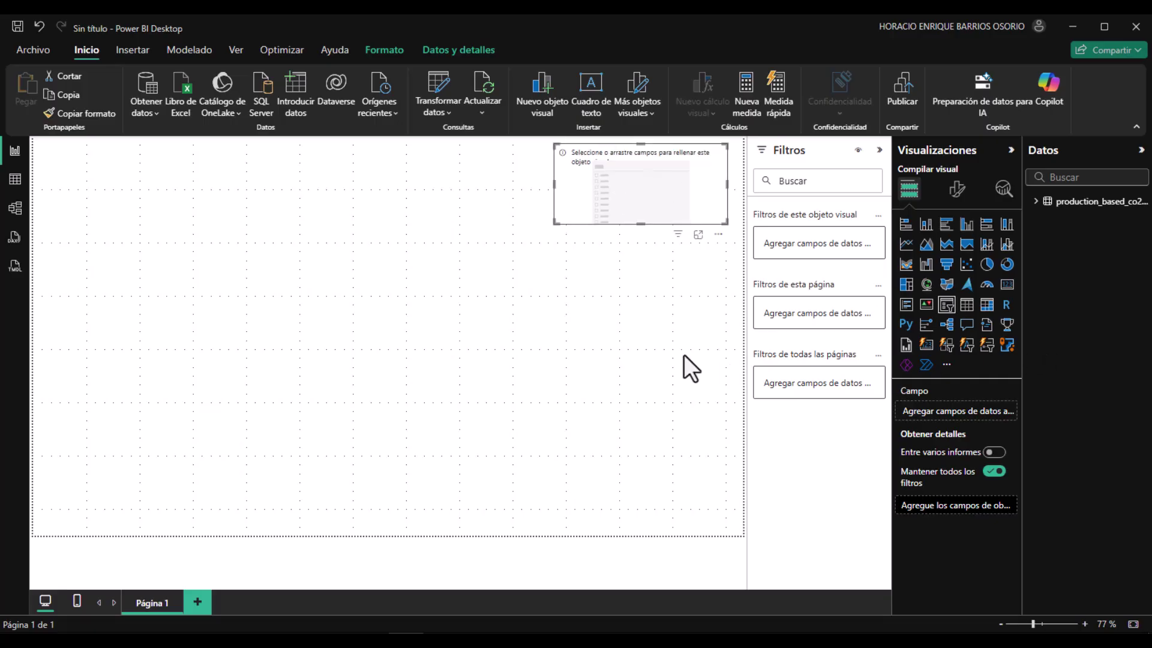
- Add a second slicer directly below the first one, matching its width and reducing its height
{"action": "left_click", "coordinate": [592, 304]}
{"action": "left_click", "coordinate": [946, 305]}
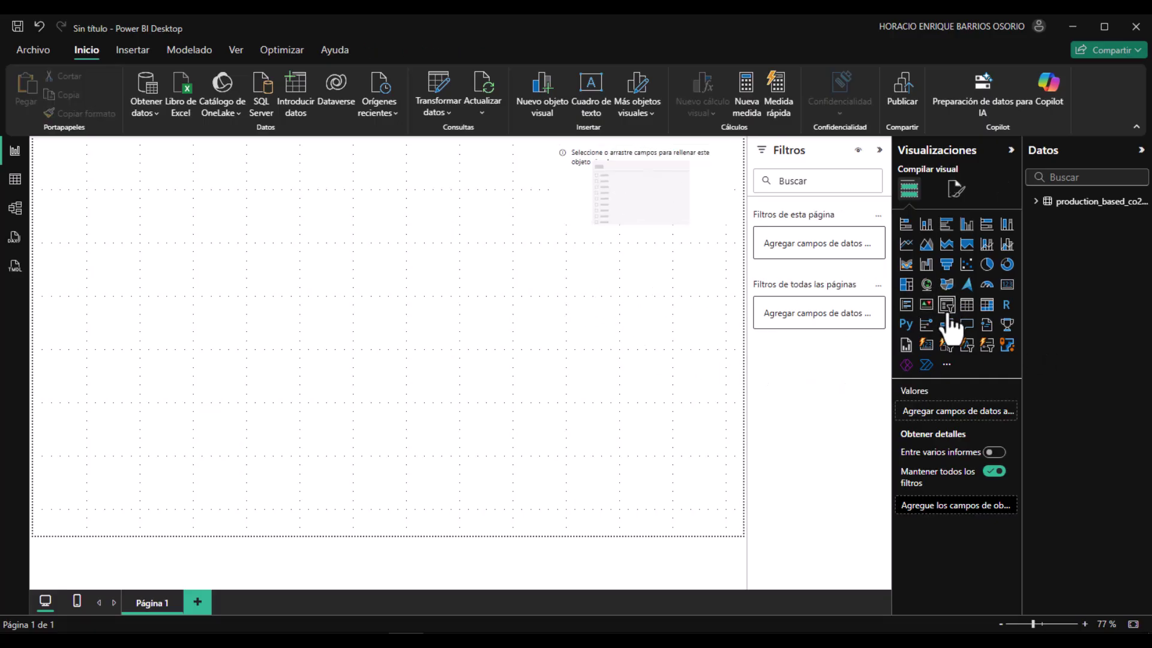
{"action": "left_click_drag", "start_coordinate": [146, 366], "coordinate": [587, 324]}
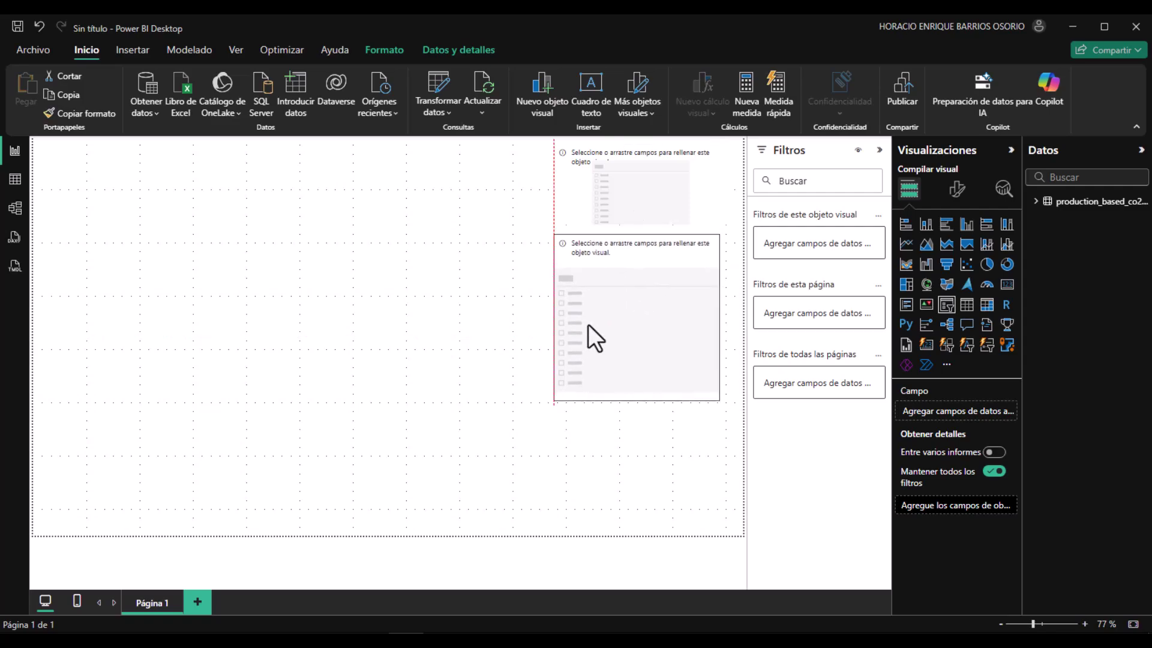
{"action": "left_click_drag", "start_coordinate": [721, 319], "coordinate": [727, 319]}
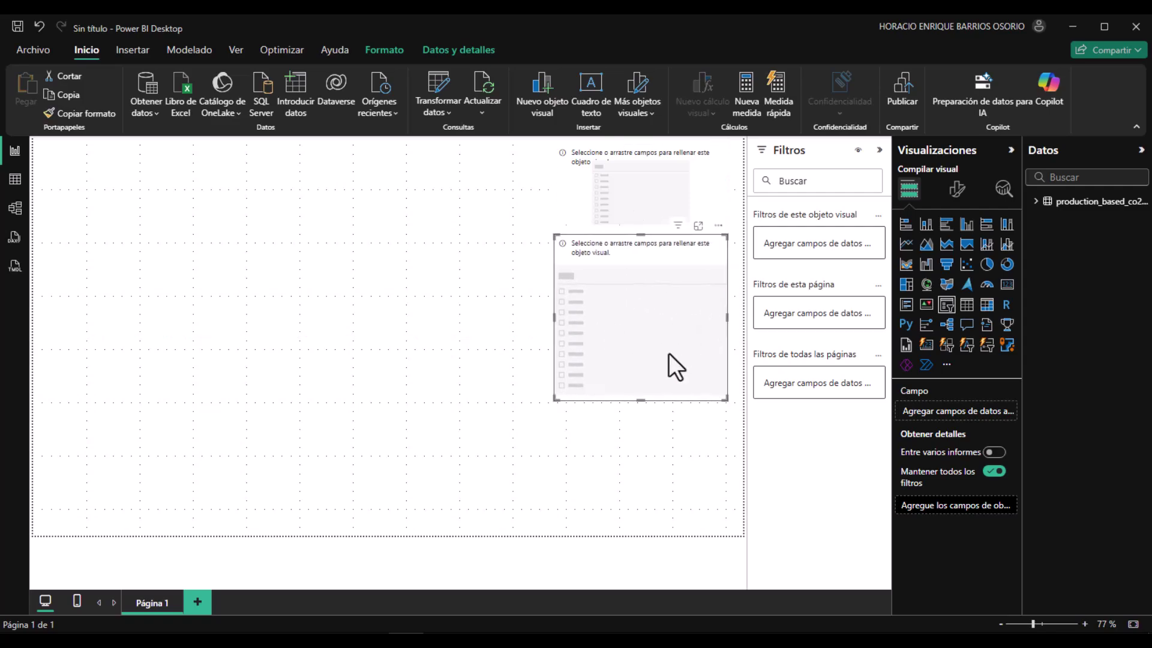
{"action": "left_click_drag", "start_coordinate": [639, 400], "coordinate": [653, 321]}
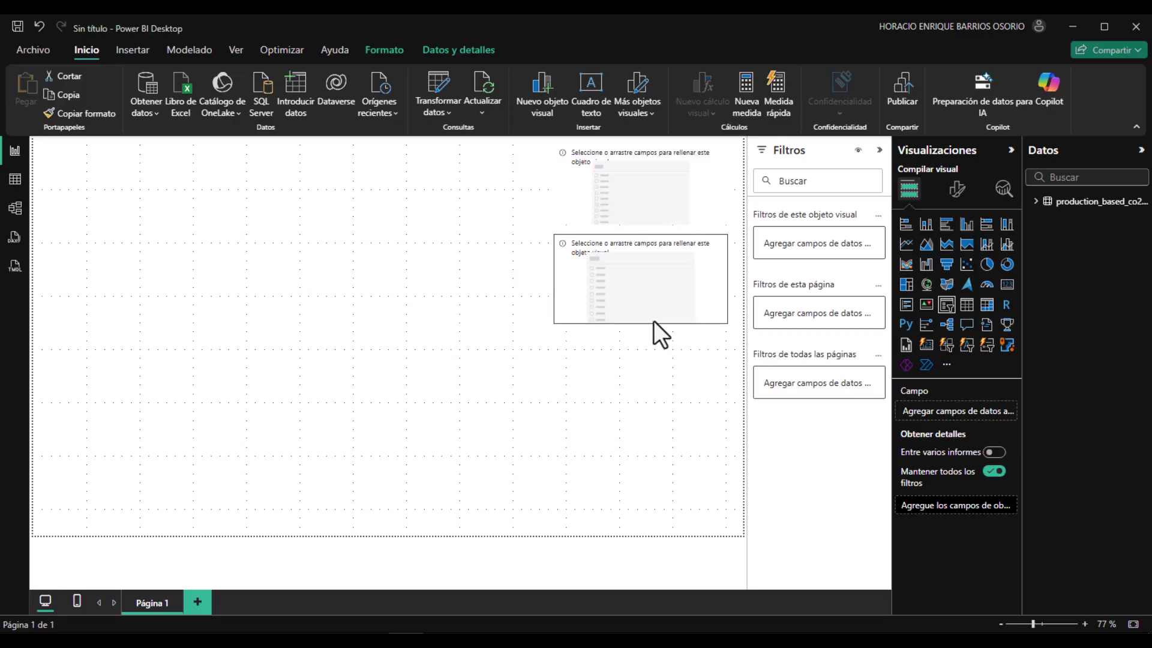
- Add a table visual along the page's left side and enlarge it down to the lower page margin
{"action": "left_click", "coordinate": [646, 384]}
{"action": "left_click", "coordinate": [964, 305]}
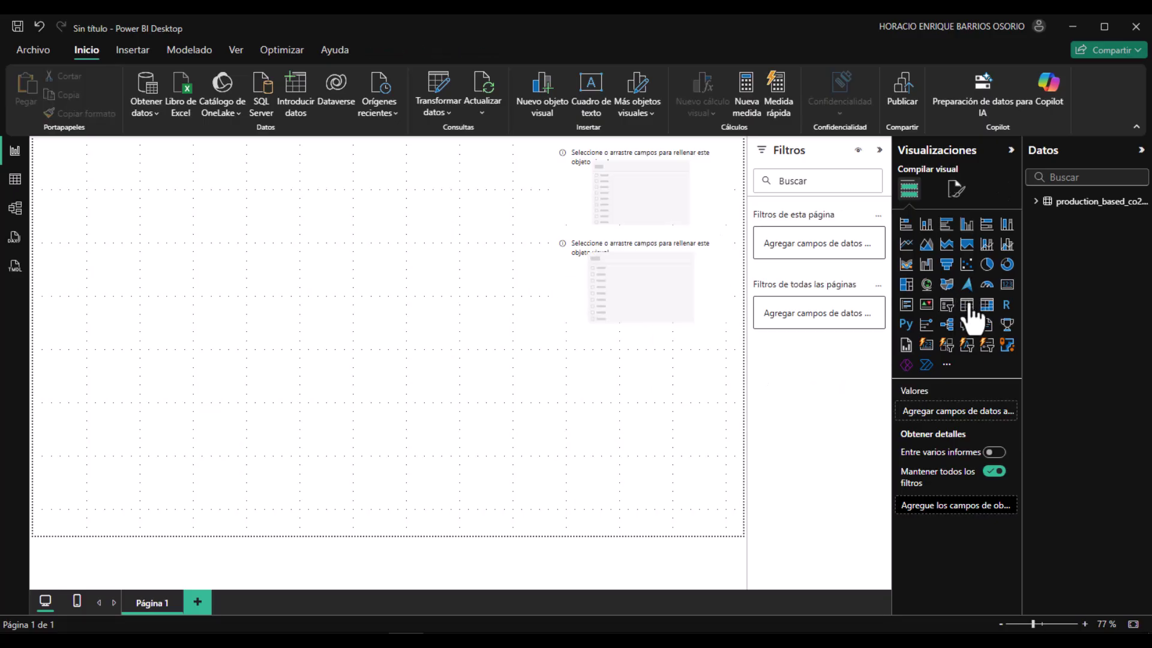
{"action": "left_click_drag", "start_coordinate": [183, 440], "coordinate": [110, 275]}
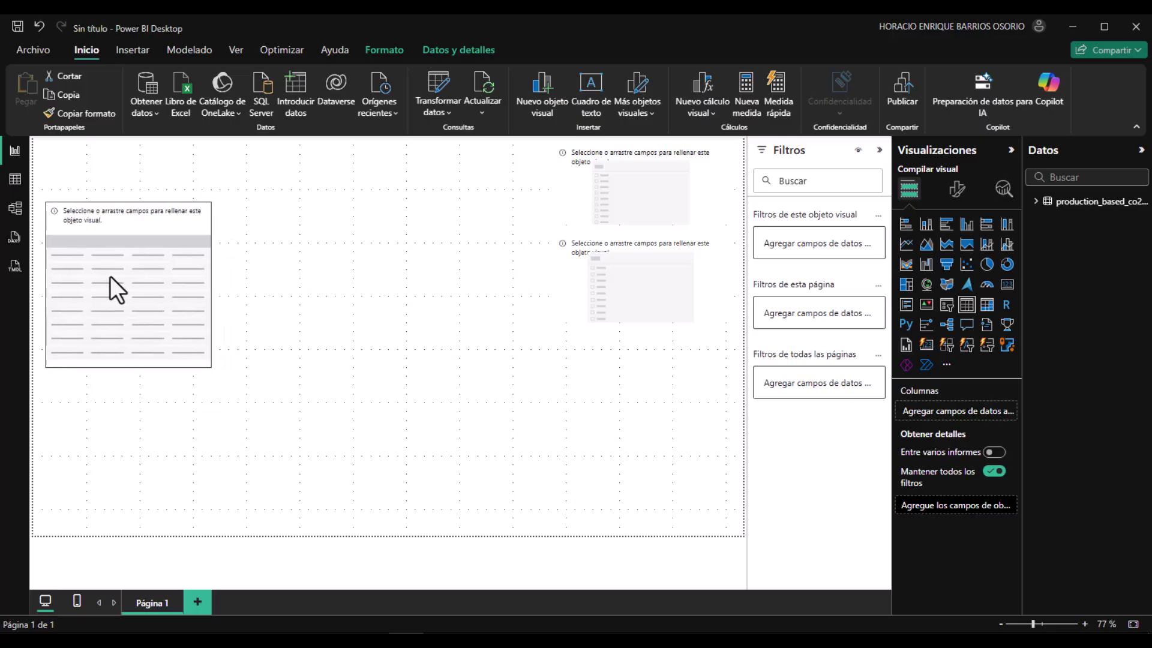
{"action": "left_click_drag", "start_coordinate": [208, 368], "coordinate": [342, 529]}
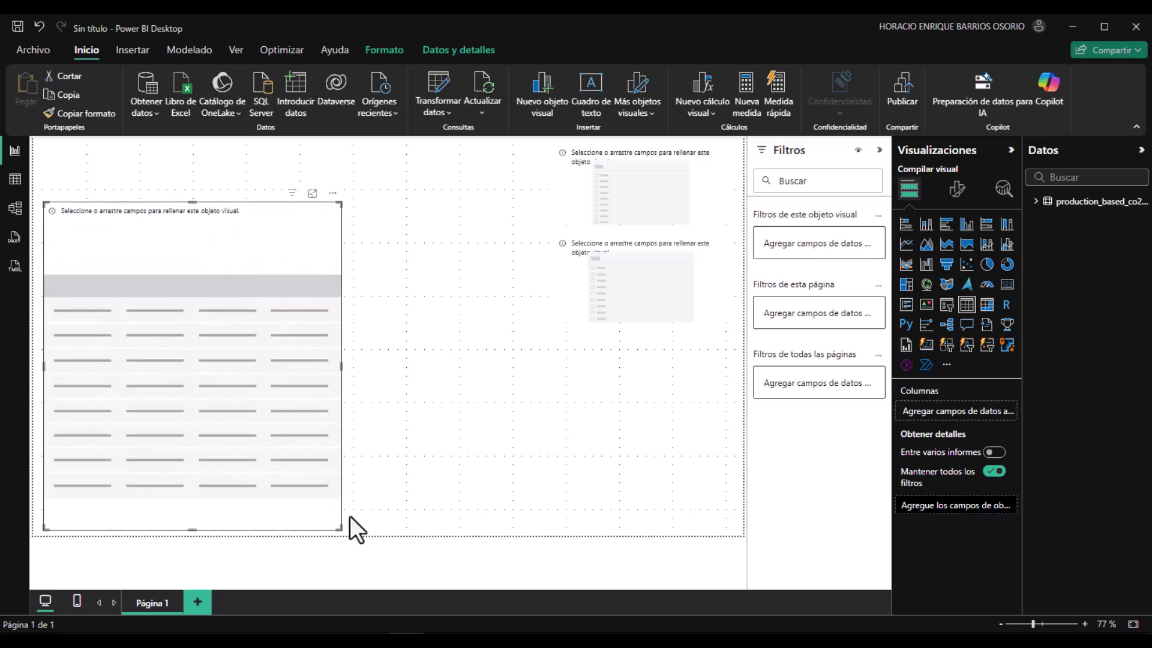
- Add a treemap and fit it into the page's lower-right corner beneath the two slicers
{"action": "left_click", "coordinate": [575, 413]}
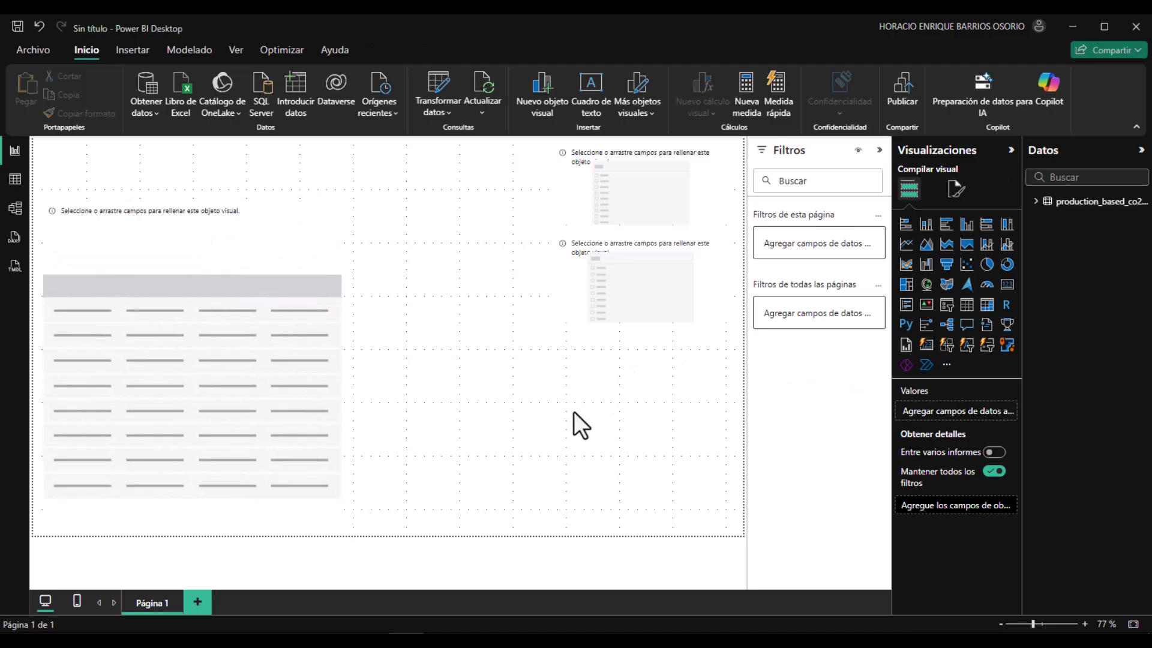
{"action": "left_click", "coordinate": [905, 283]}
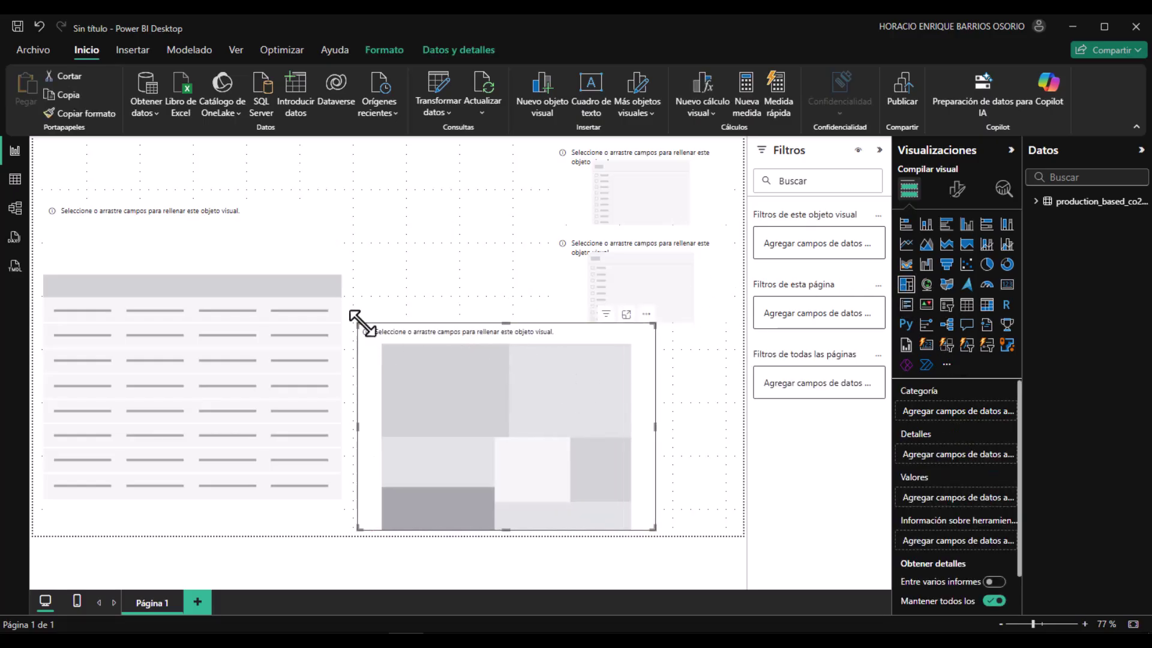
{"action": "left_click_drag", "start_coordinate": [377, 332], "coordinate": [637, 387]}
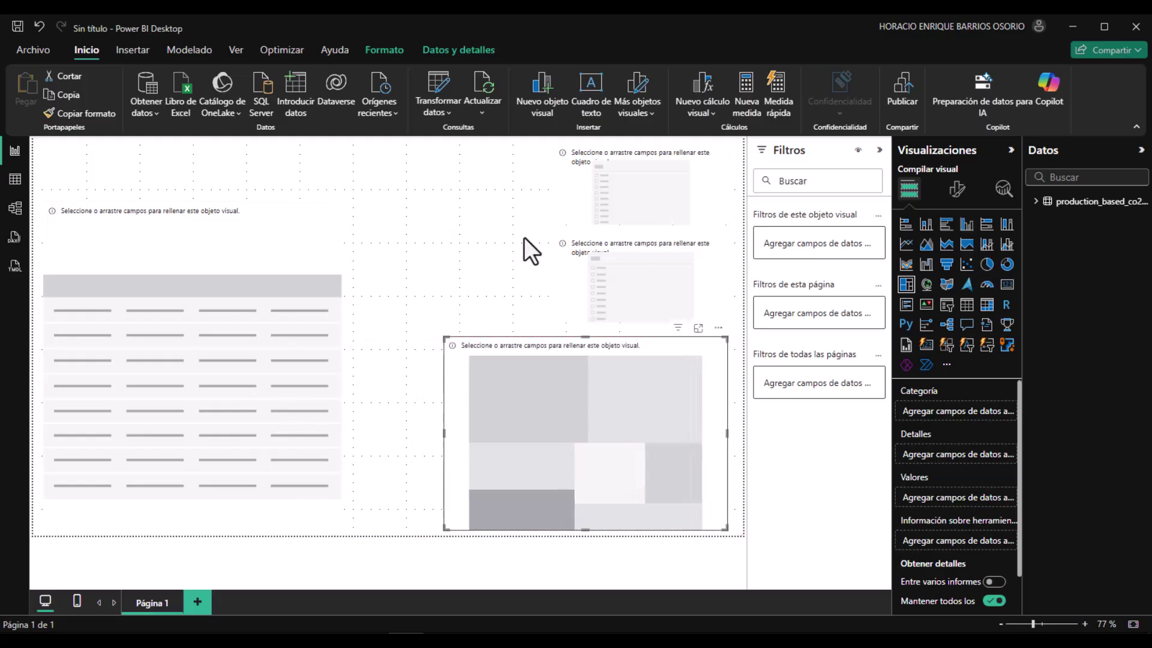
- Extend the table visual upward to near the page's top edge and make it narrower
{"action": "left_click", "coordinate": [488, 231]}
{"action": "left_click", "coordinate": [219, 386]}
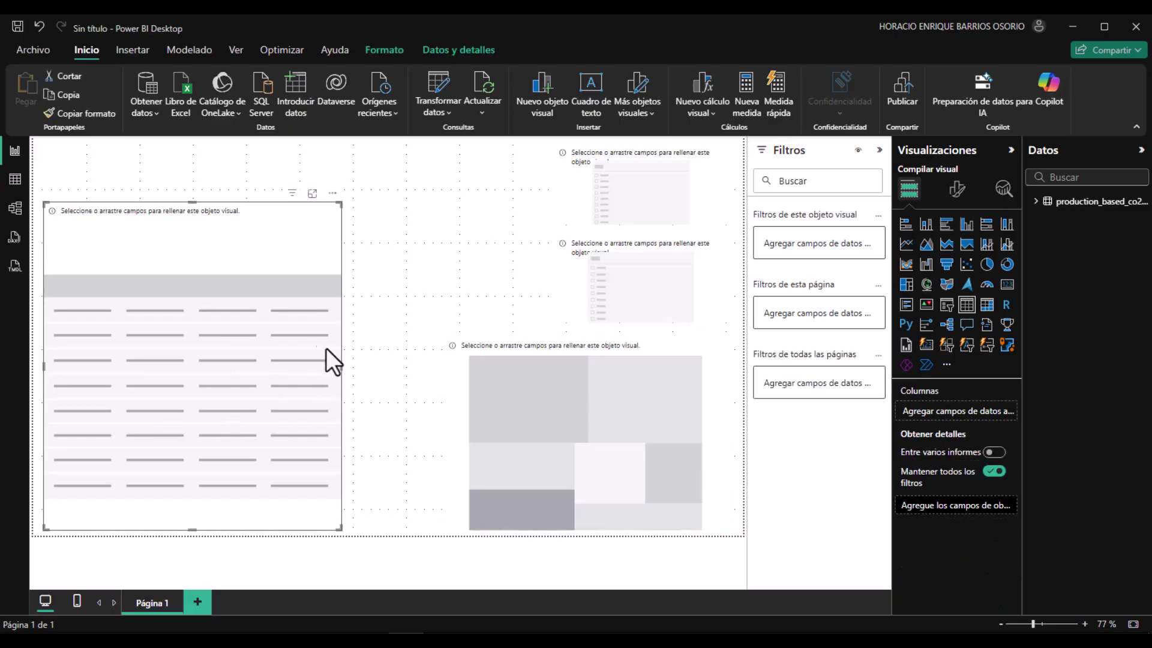
{"action": "left_click_drag", "start_coordinate": [192, 202], "coordinate": [188, 153]}
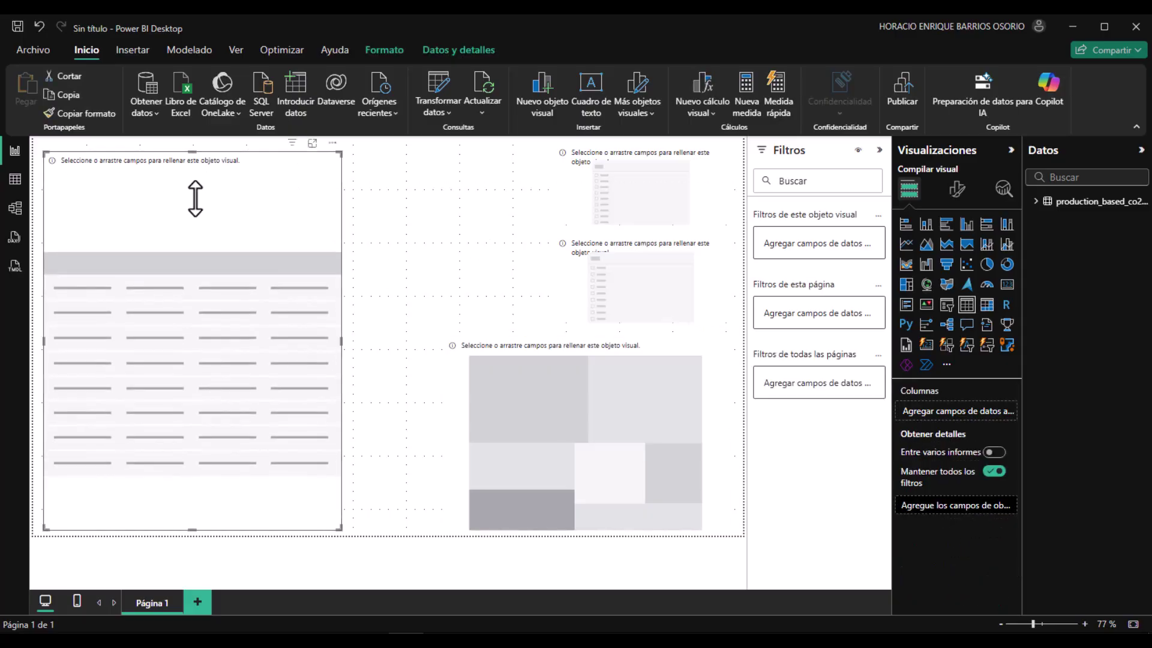
{"action": "left_click_drag", "start_coordinate": [340, 342], "coordinate": [287, 344]}
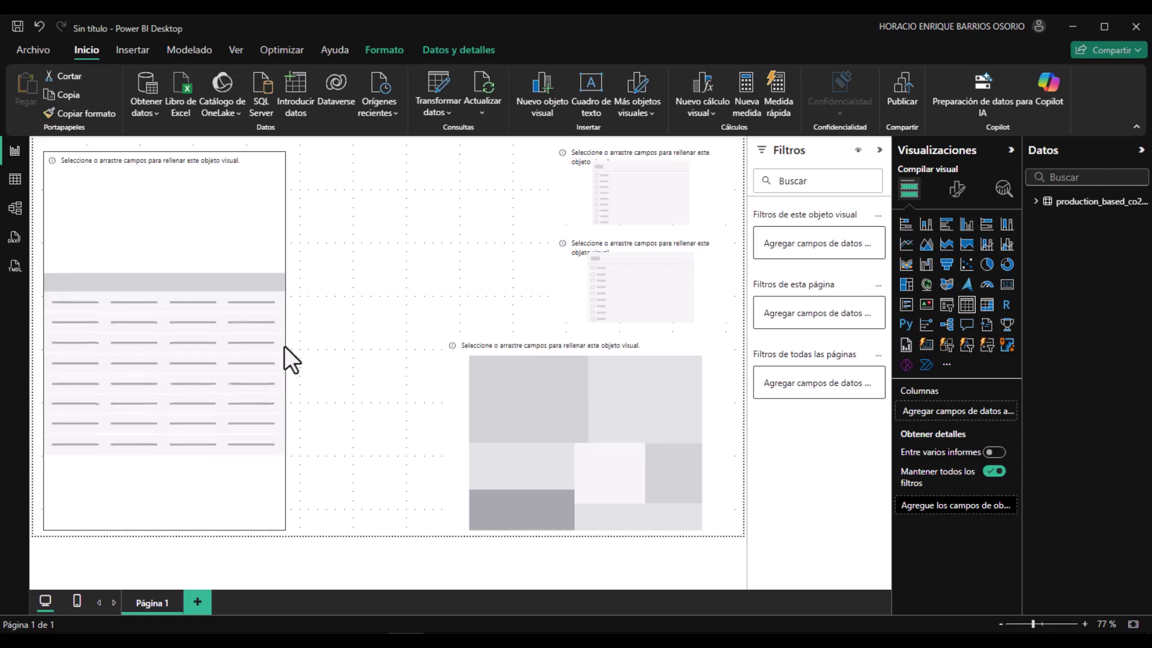
- Add a pie chart between the table and the slicers, fit it above the treemap, and align the table's top edge with it
{"action": "left_click", "coordinate": [522, 311]}
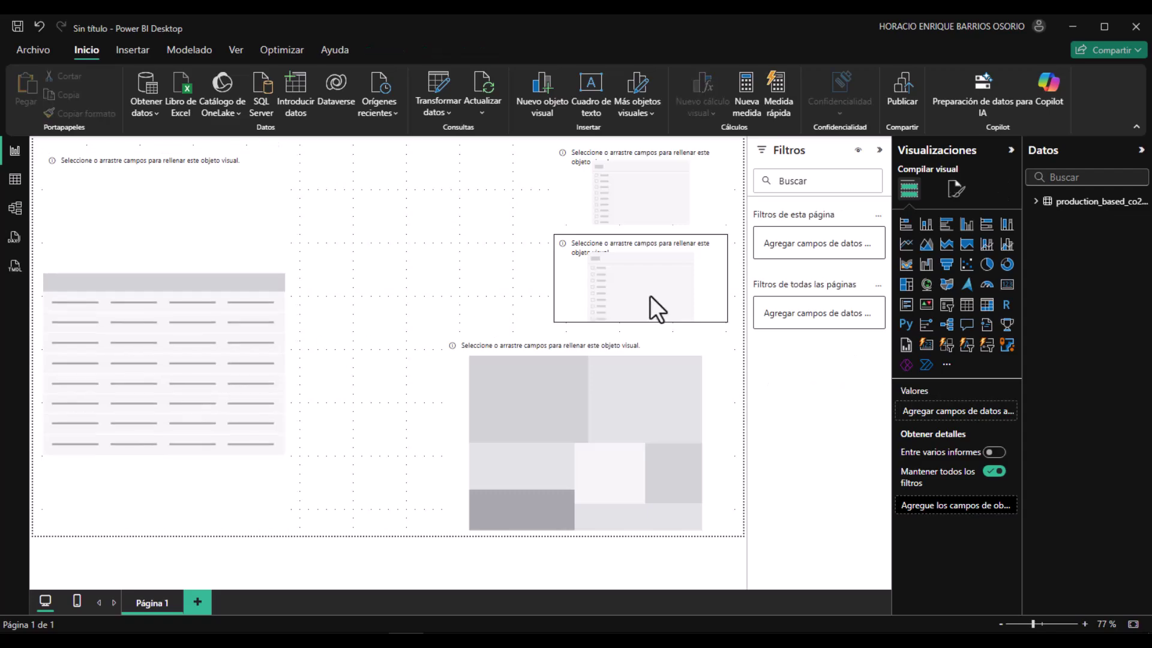
{"action": "left_click", "coordinate": [987, 264]}
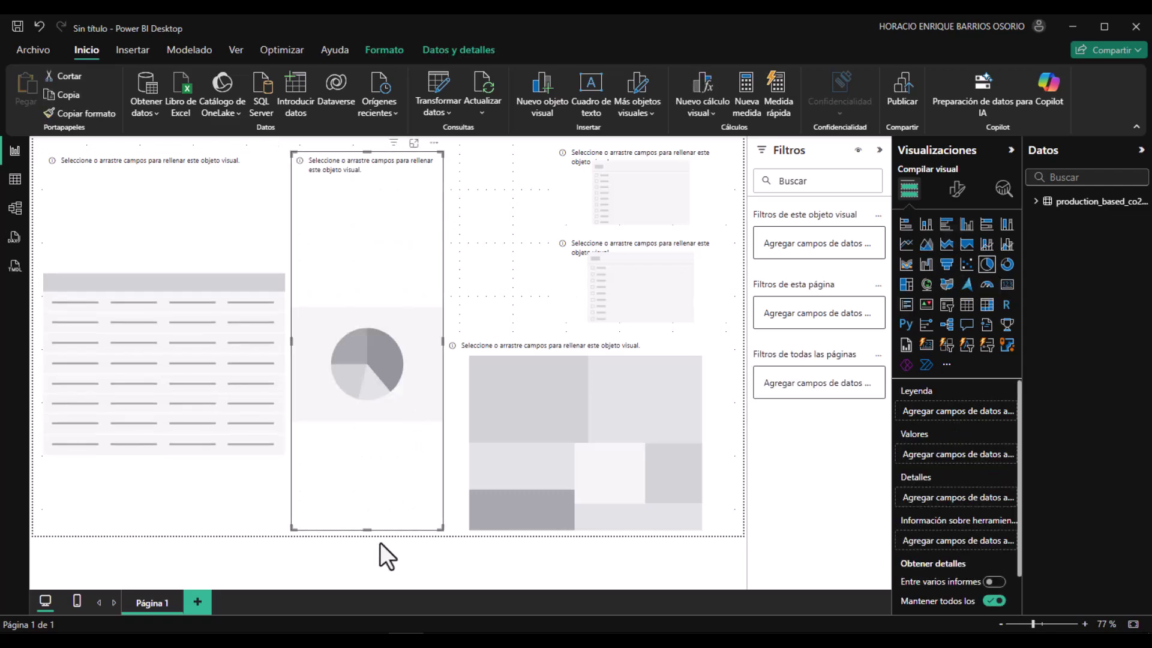
{"action": "left_click_drag", "start_coordinate": [441, 526], "coordinate": [544, 300]}
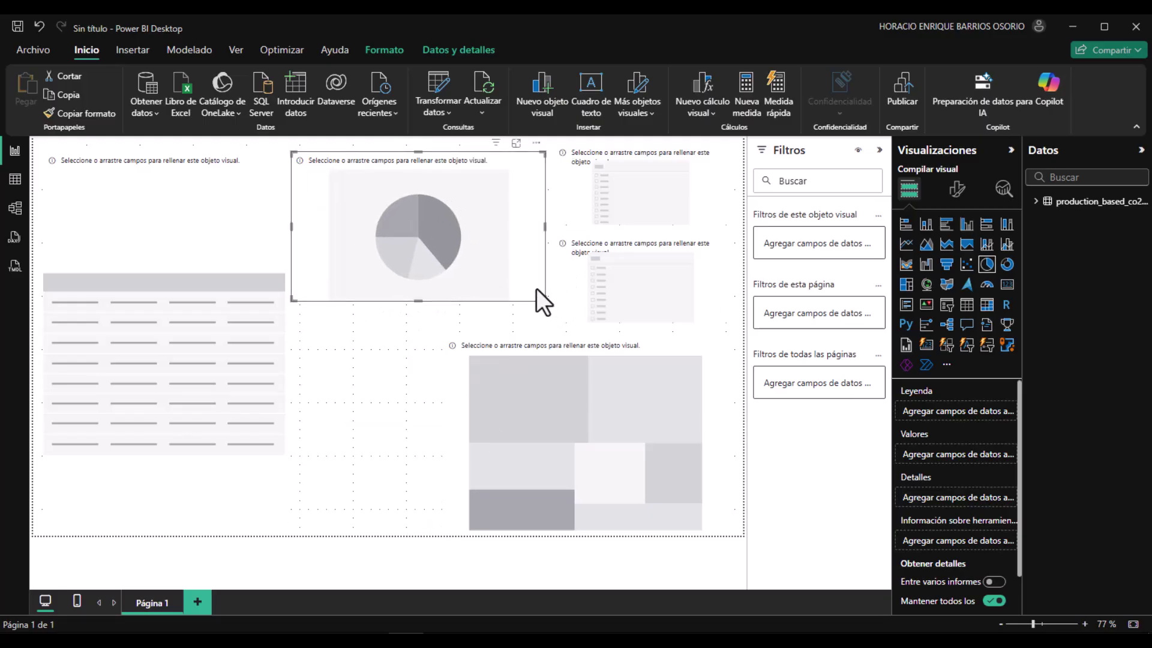
{"action": "left_click", "coordinate": [291, 152]}
{"action": "left_click_drag", "start_coordinate": [295, 156], "coordinate": [297, 151]}
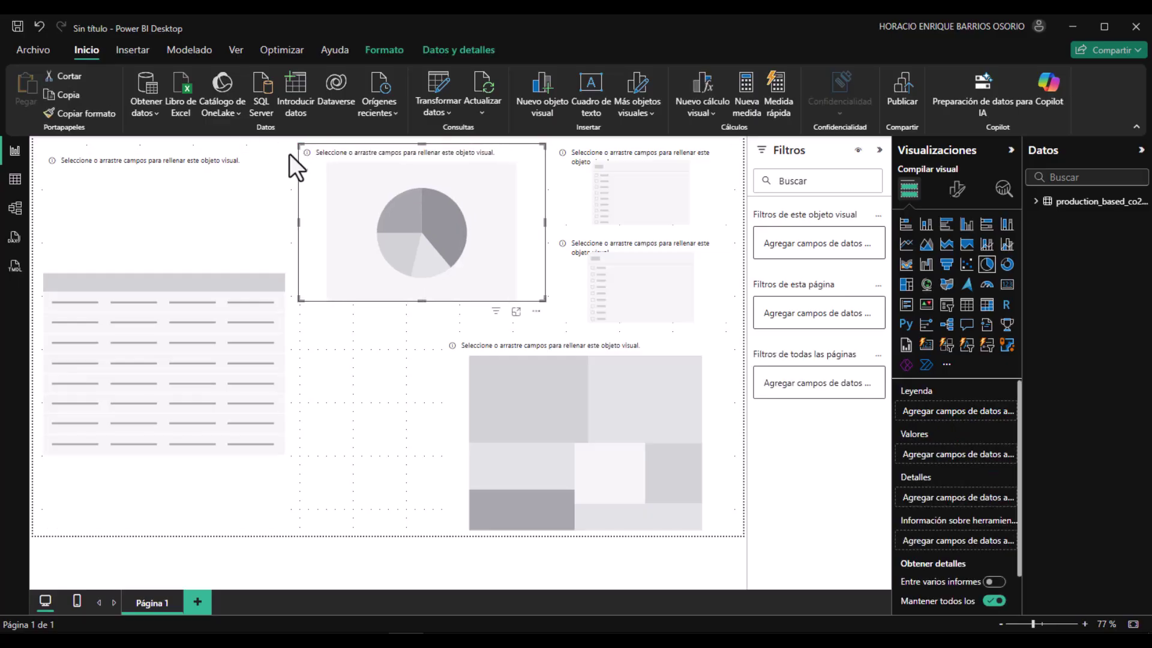
{"action": "left_click", "coordinate": [219, 175]}
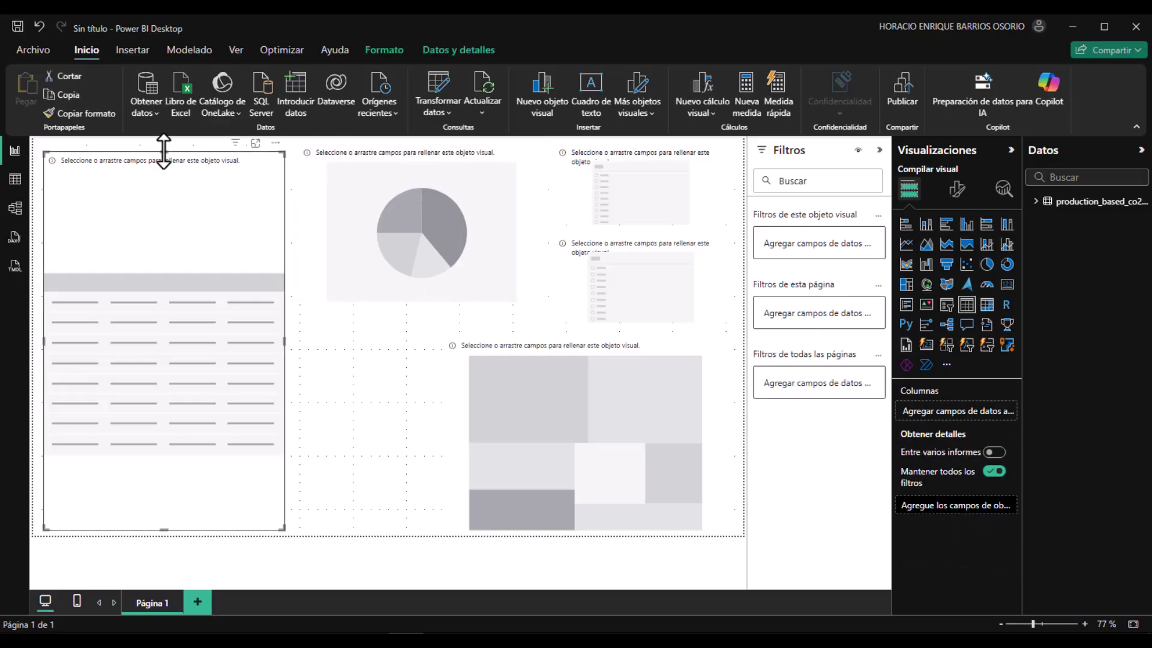
{"action": "left_click_drag", "start_coordinate": [166, 151], "coordinate": [166, 145]}
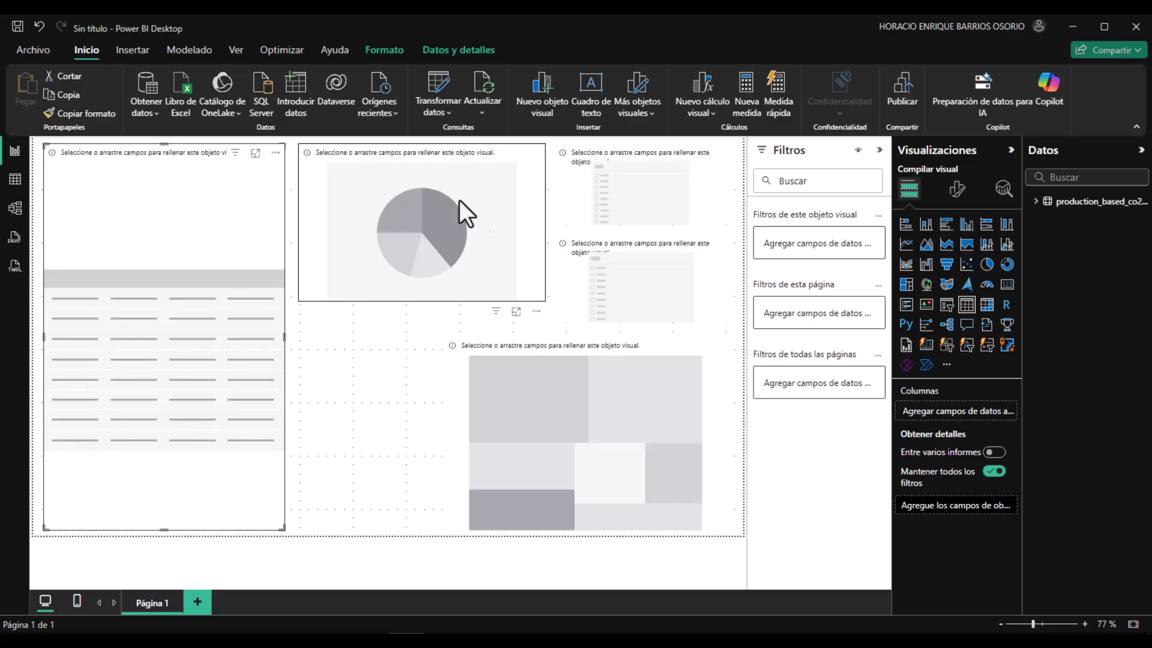
- Add a stacked column chart below the pie chart, and resize it and the treemap to share the lower area
{"action": "left_click", "coordinate": [369, 395]}
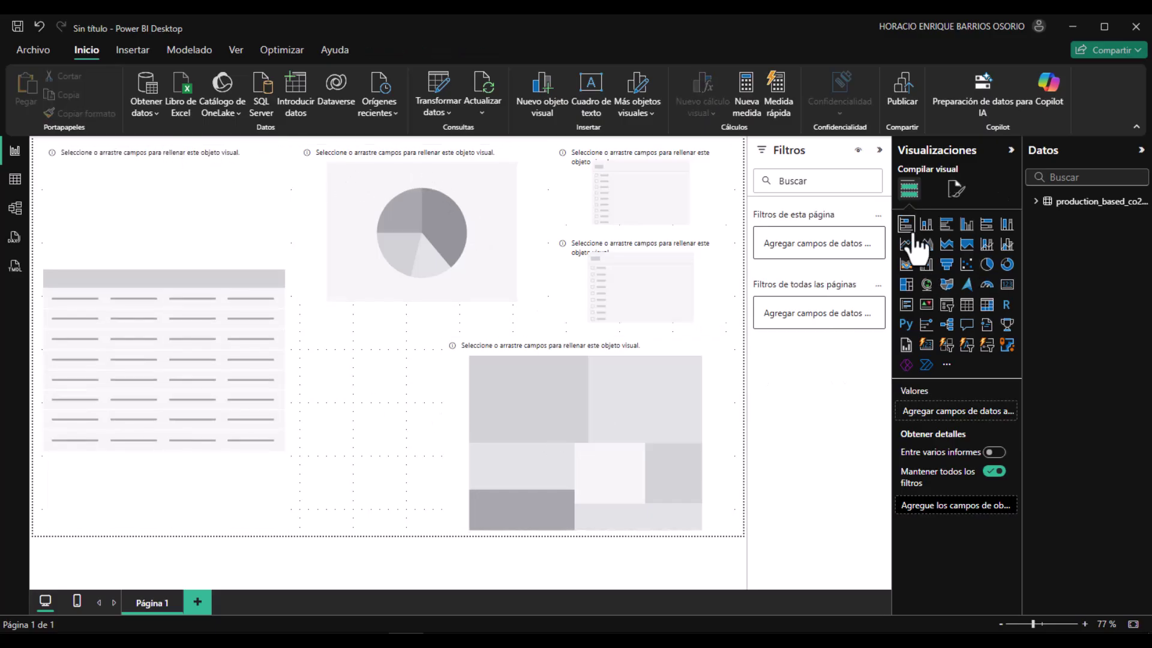
{"action": "left_click_drag", "start_coordinate": [682, 330], "coordinate": [433, 371]}
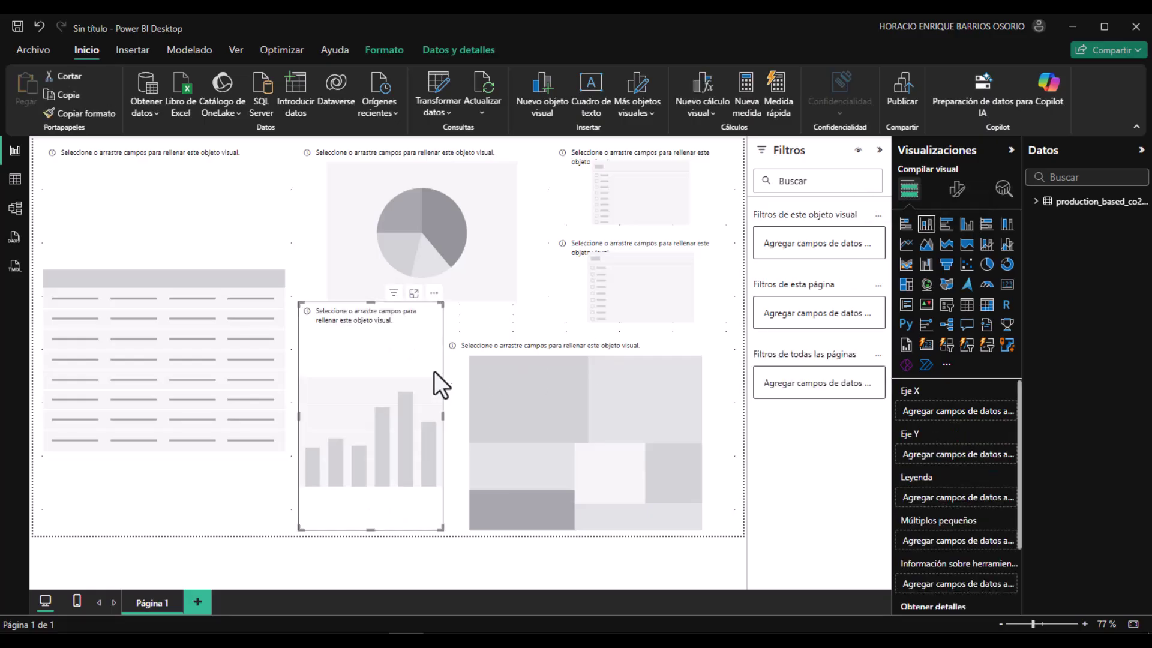
{"action": "left_click", "coordinate": [452, 432]}
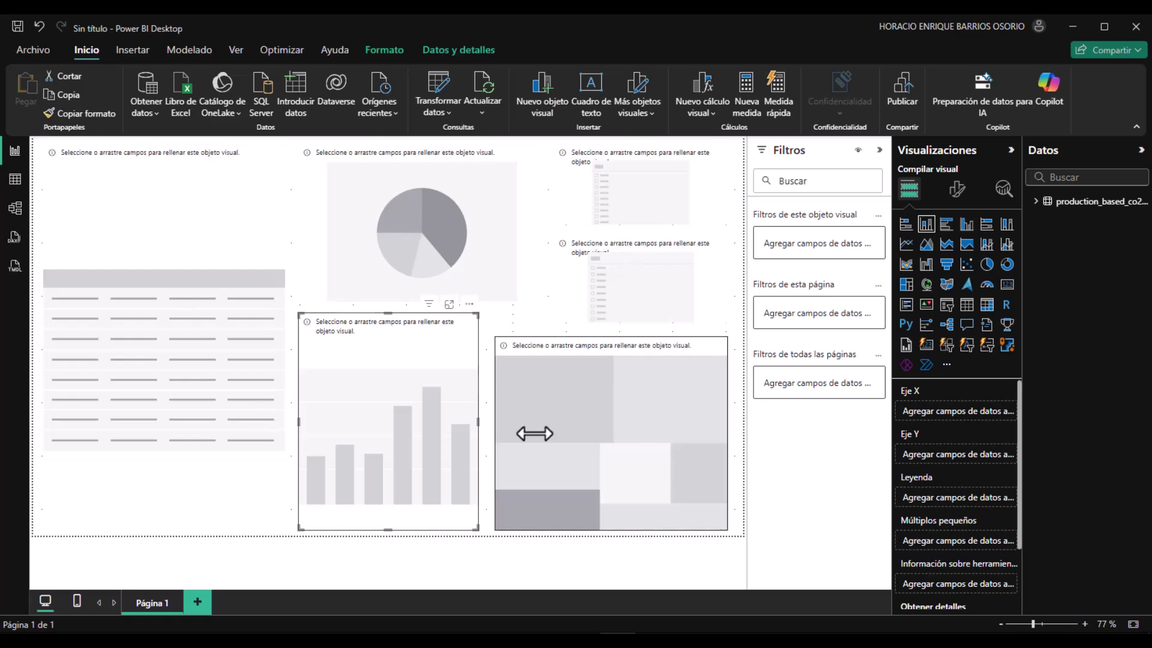
{"action": "left_click", "coordinate": [401, 192]}
{"action": "left_click", "coordinate": [616, 204]}
{"action": "left_click", "coordinate": [577, 399]}
{"action": "left_click", "coordinate": [386, 402]}
{"action": "left_click", "coordinate": [247, 360]}
{"action": "left_click", "coordinate": [418, 233]}
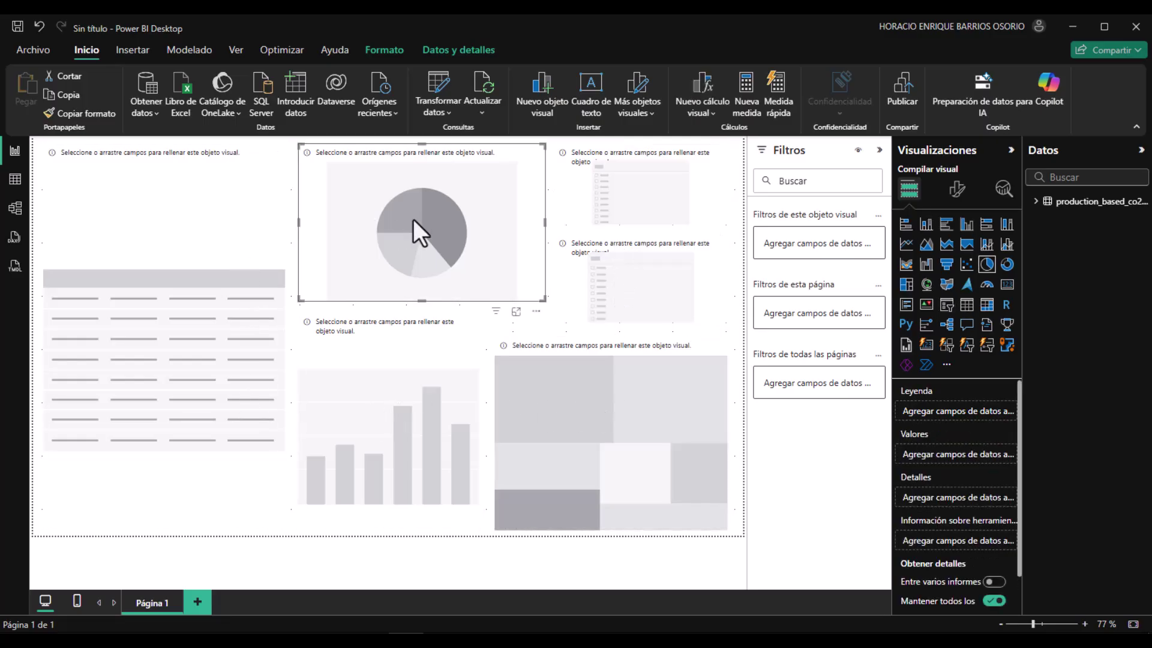
- Switch to the browser and review the instructions for the Hemisphere slicer's field and its Mosaico style
{"action": "key", "text": "alt+Tab"}
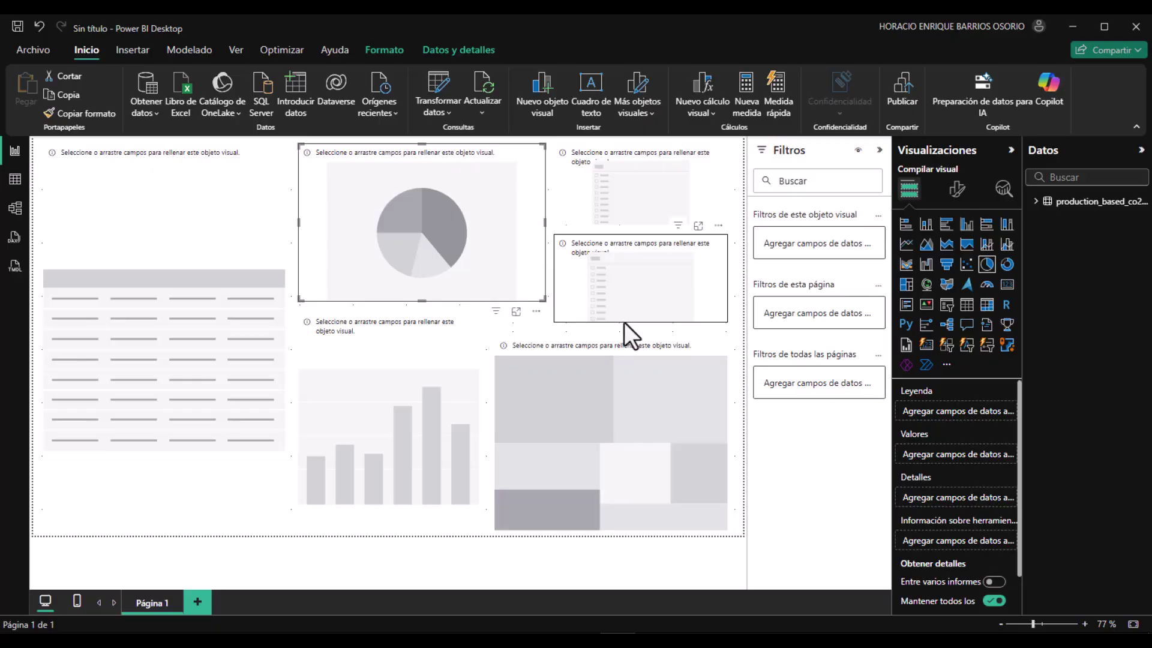
{"action": "key", "text": "alt+Tab"}
{"action": "key", "text": "Tab"}
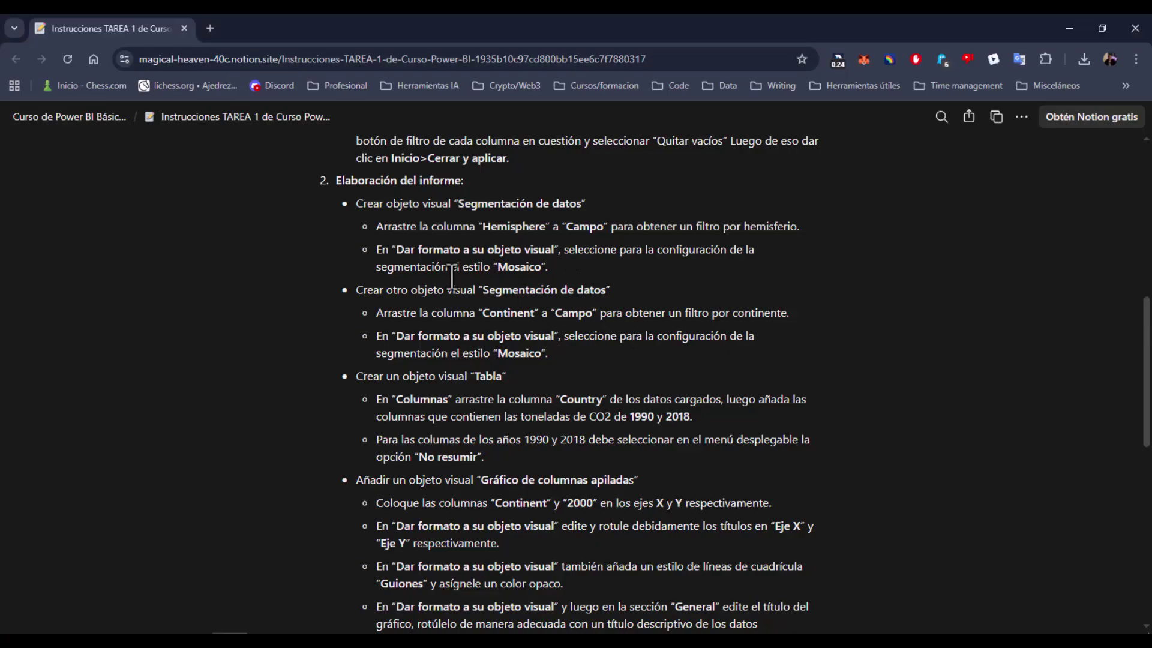
{"action": "scroll", "coordinate": [552, 246], "scroll_direction": "up", "scroll_amount": 3}
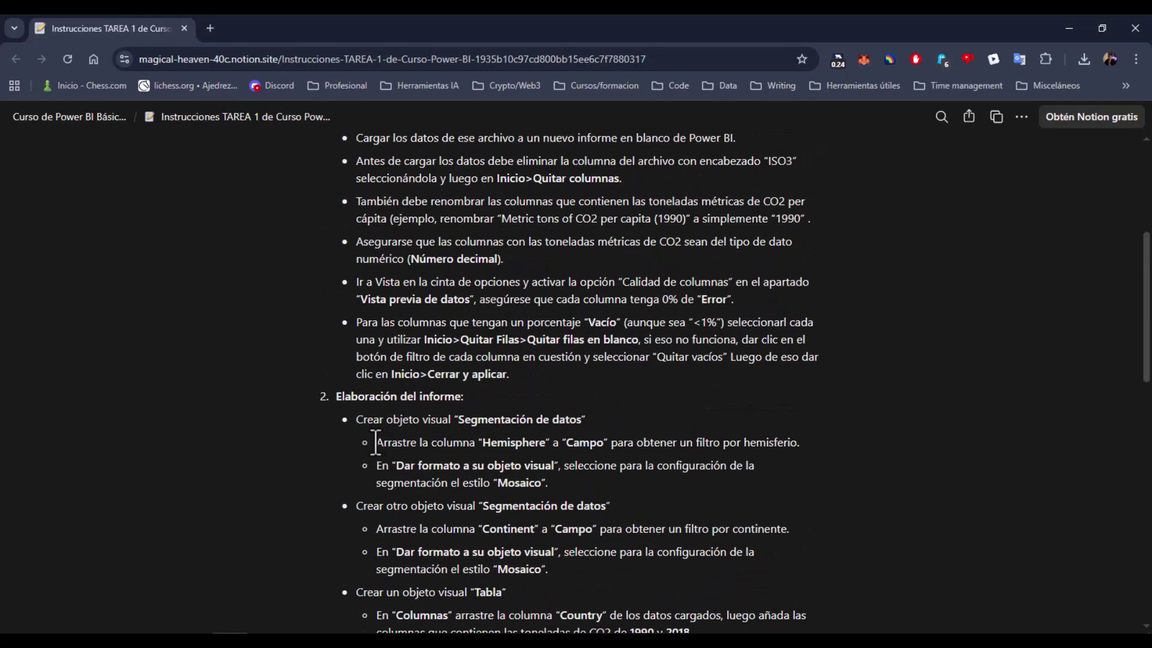
{"action": "left_click_drag", "start_coordinate": [381, 444], "coordinate": [550, 454]}
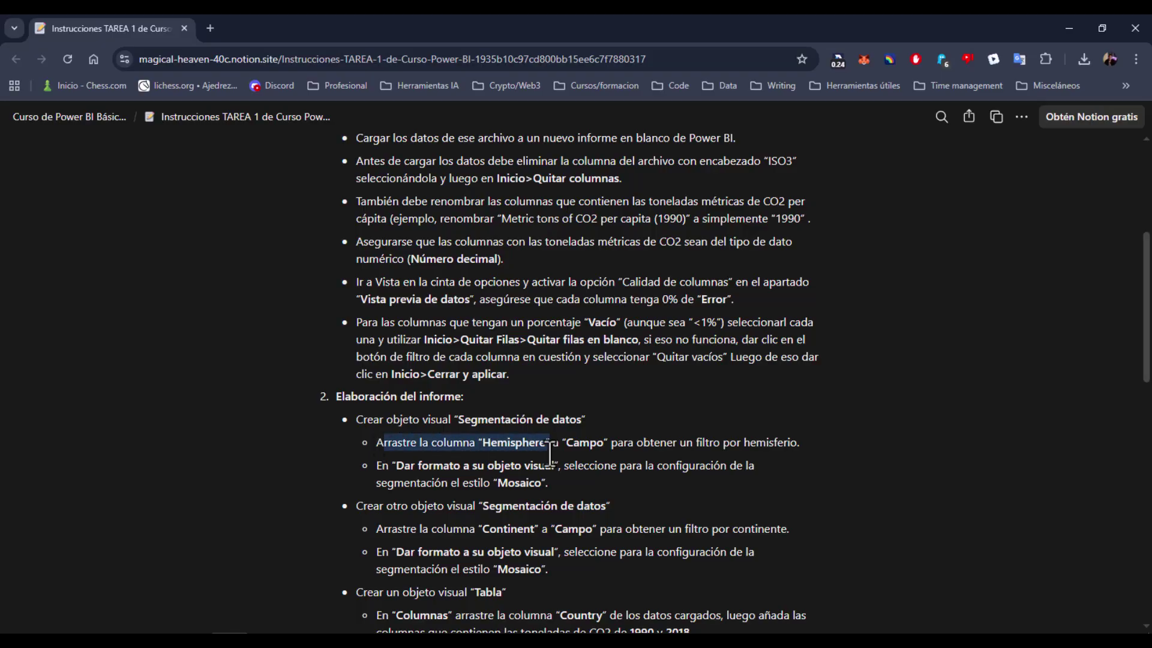
{"action": "left_click", "coordinate": [622, 441]}
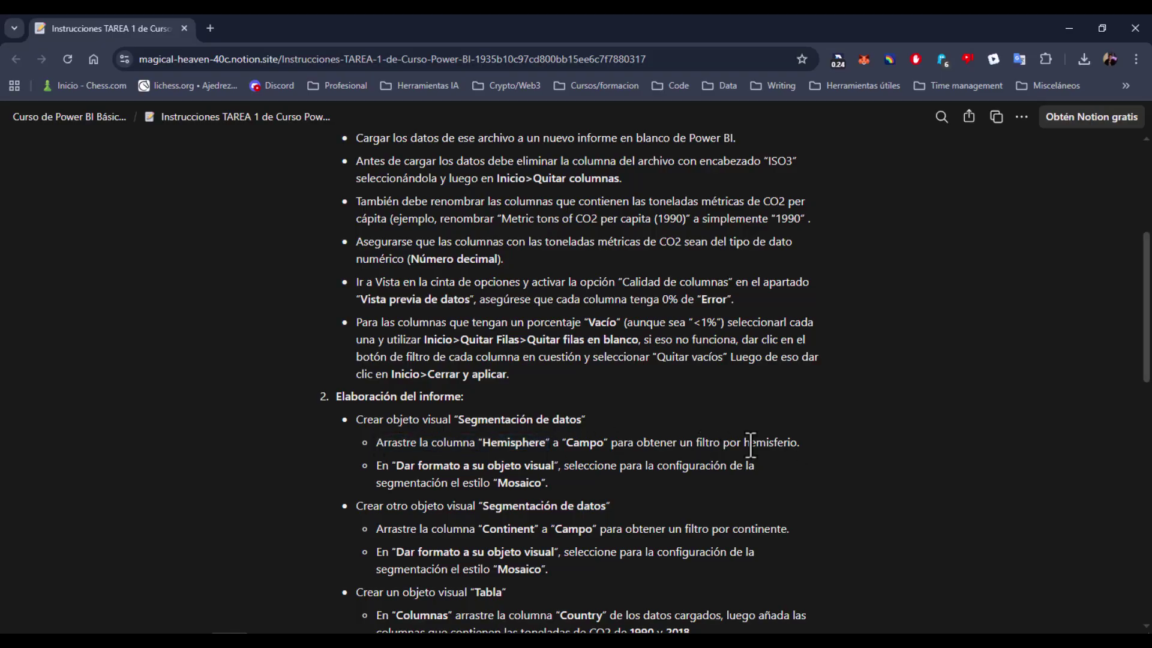
{"action": "scroll", "coordinate": [751, 444], "scroll_direction": "down", "scroll_amount": 1}
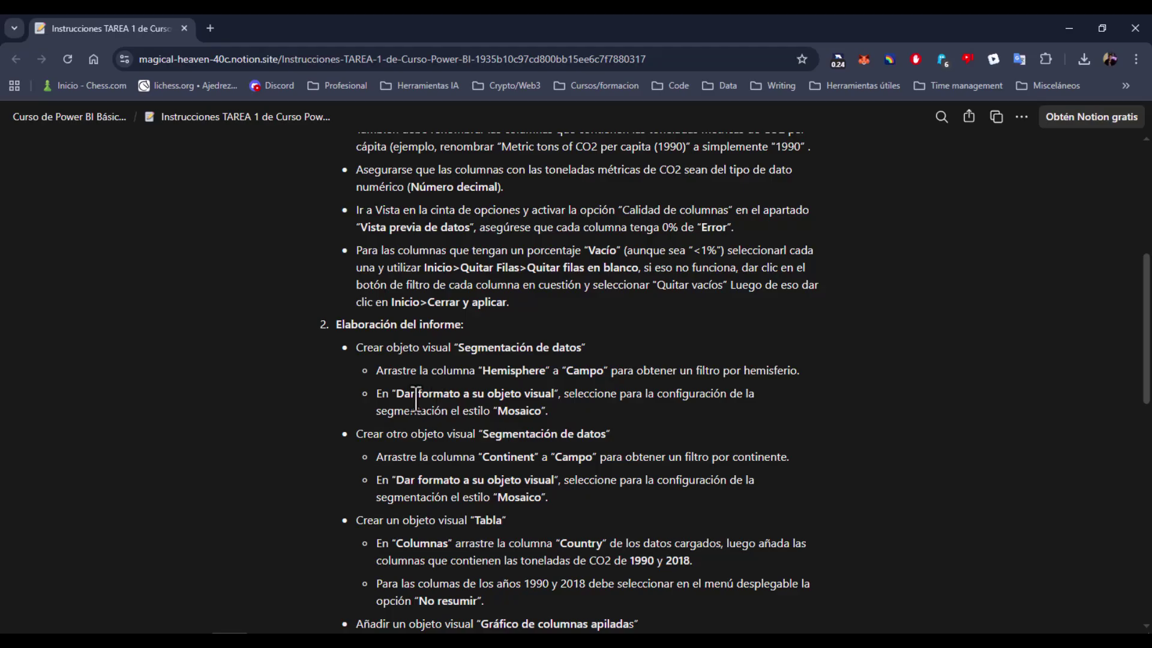
{"action": "left_click_drag", "start_coordinate": [399, 395], "coordinate": [560, 400]}
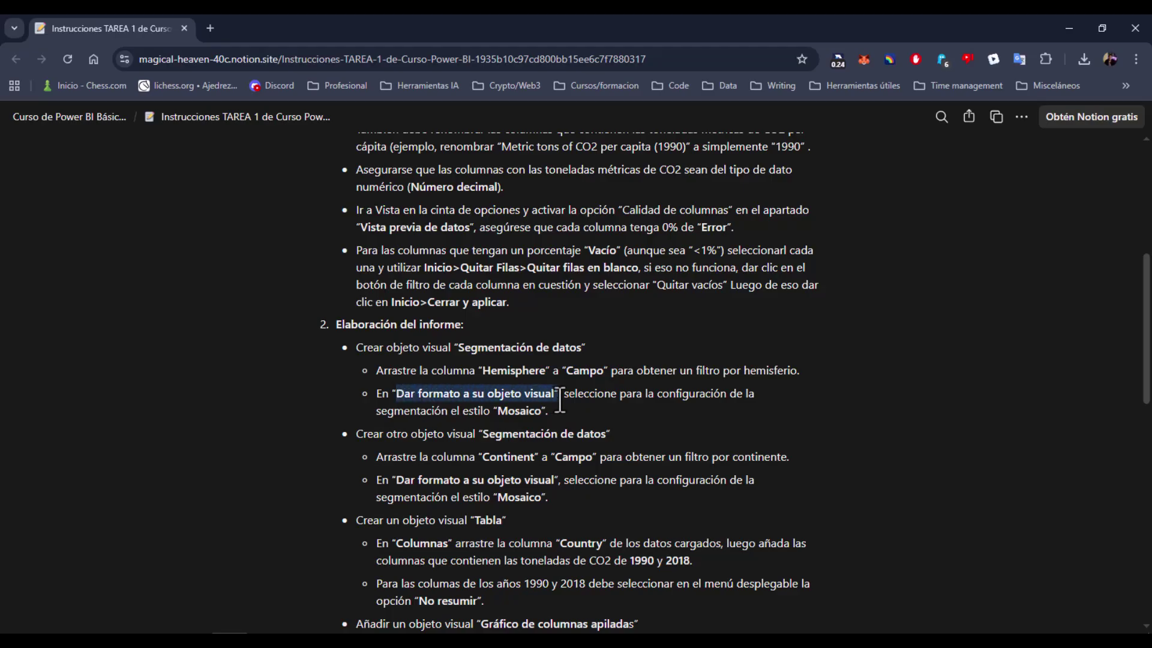
- Switch to Power BI Desktop, assign the Hemisphere column as the upper slicer's field, and collapse the filters area
{"action": "key", "text": "alt+Tab"}
{"action": "key", "text": "Tab"}
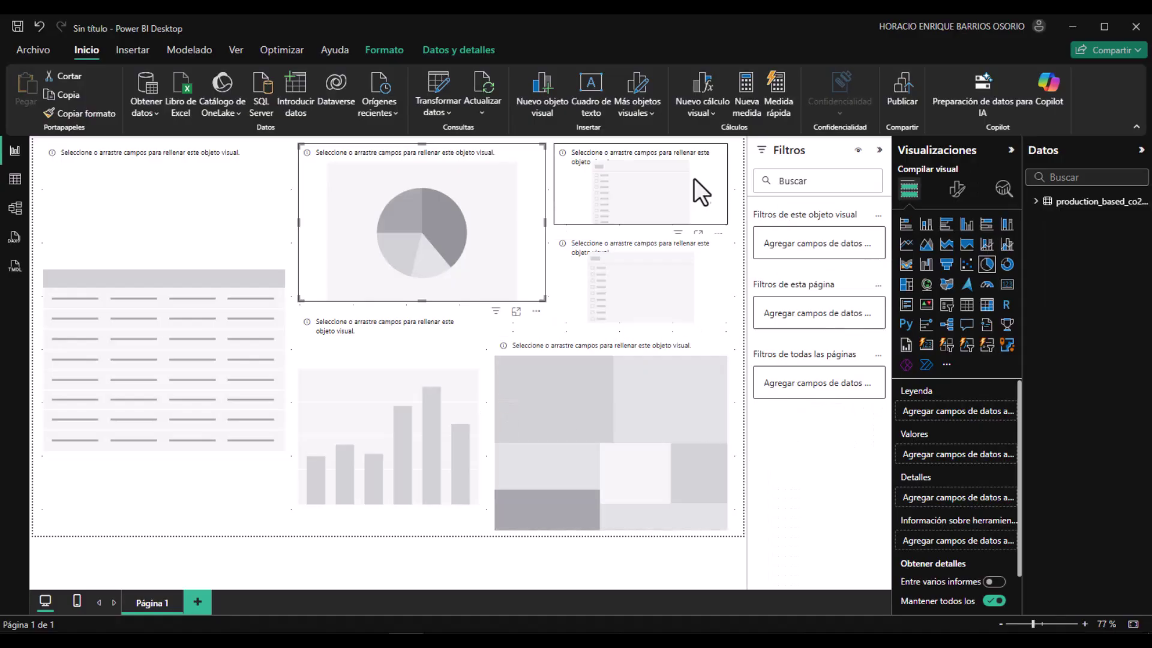
{"action": "left_click", "coordinate": [693, 177]}
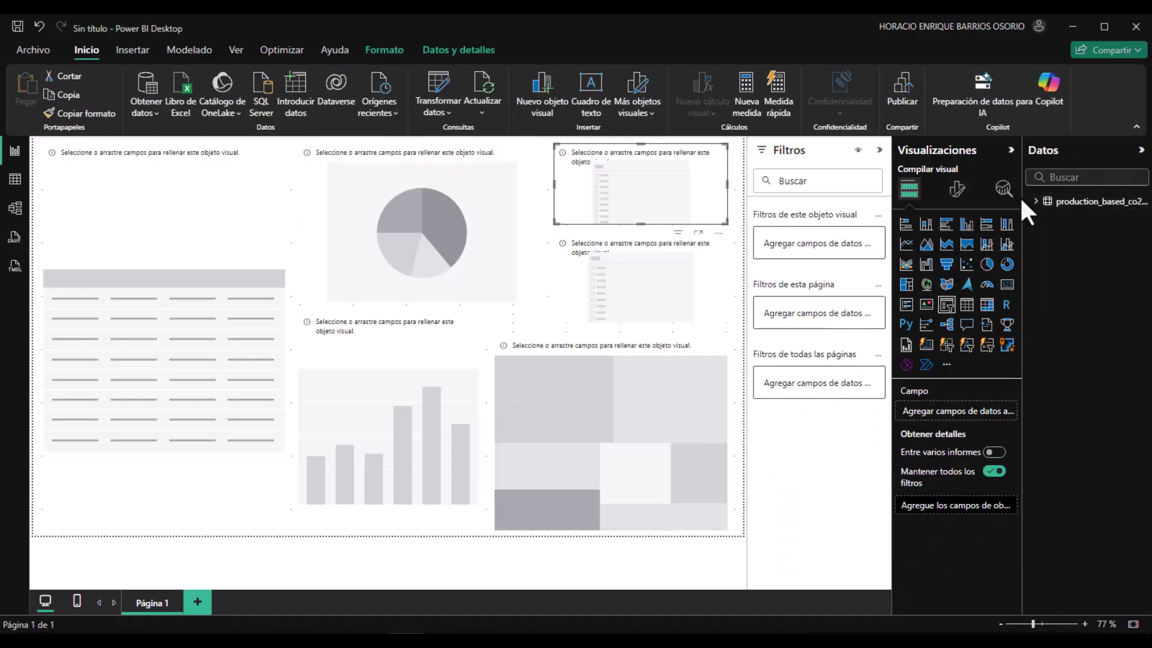
{"action": "left_click", "coordinate": [1036, 201]}
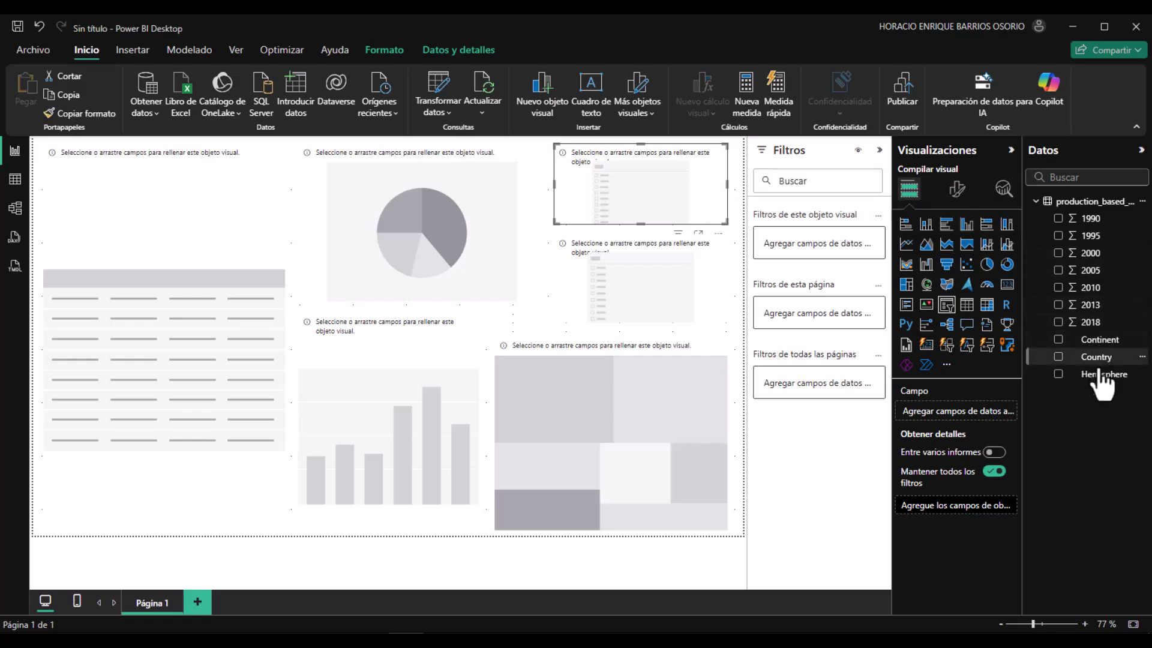
{"action": "left_click_drag", "start_coordinate": [1099, 376], "coordinate": [947, 412]}
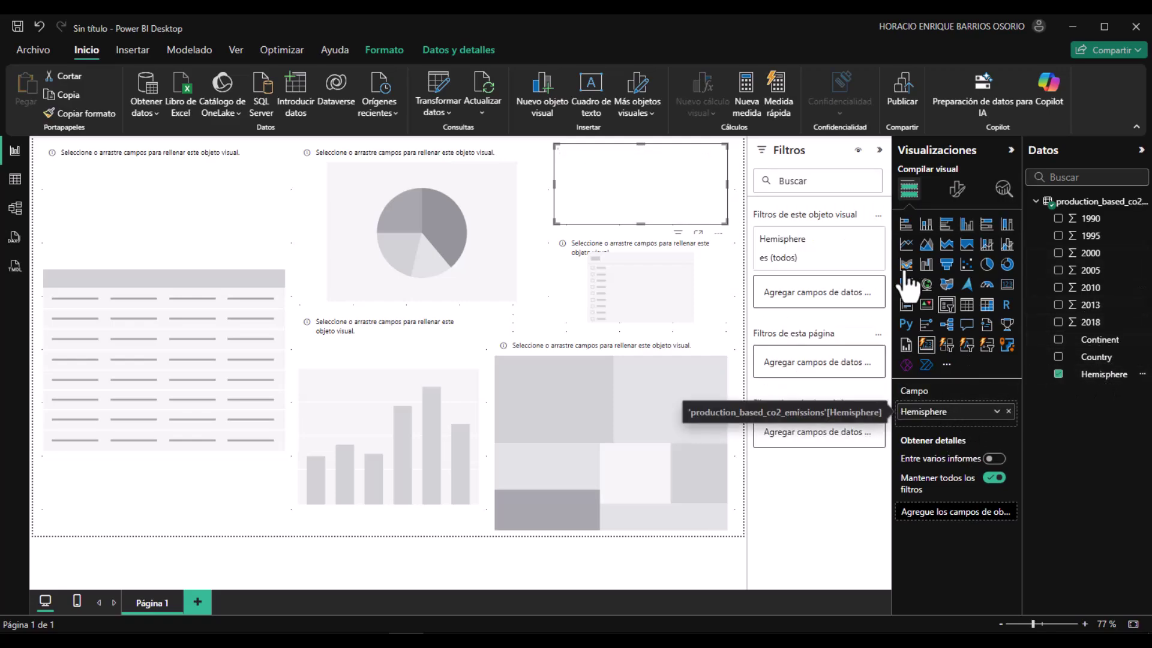
{"action": "left_click", "coordinate": [880, 151]}
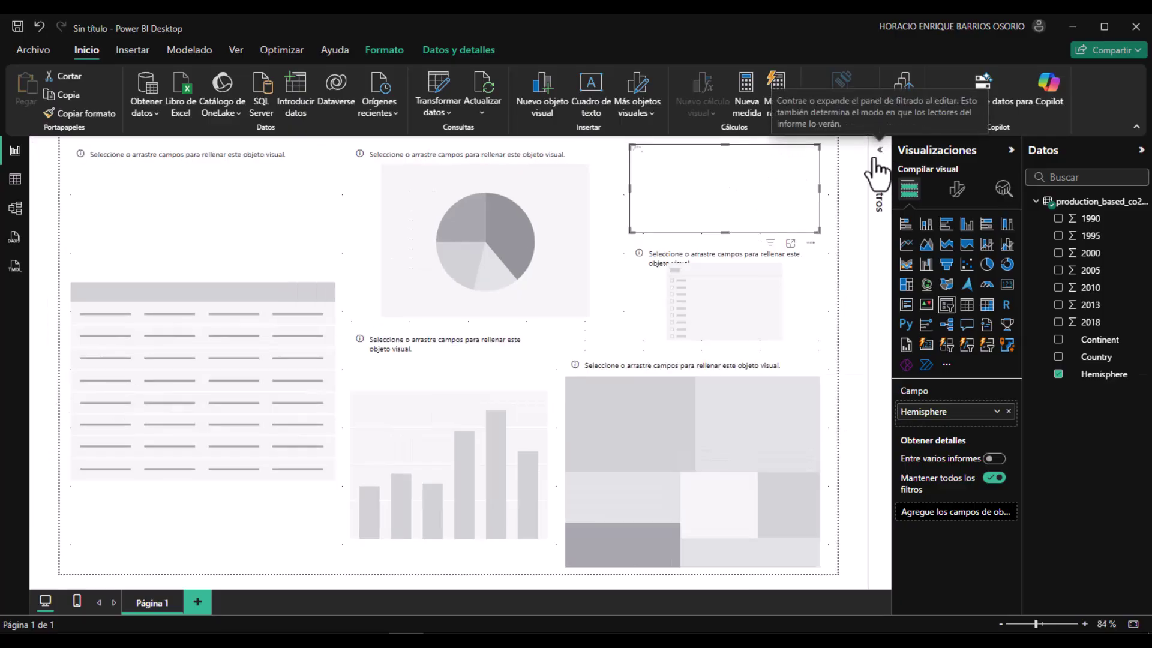
- Set the Hemisphere slicer's style to Mosaico and try out its hemisphere tiles
{"action": "left_click", "coordinate": [957, 189]}
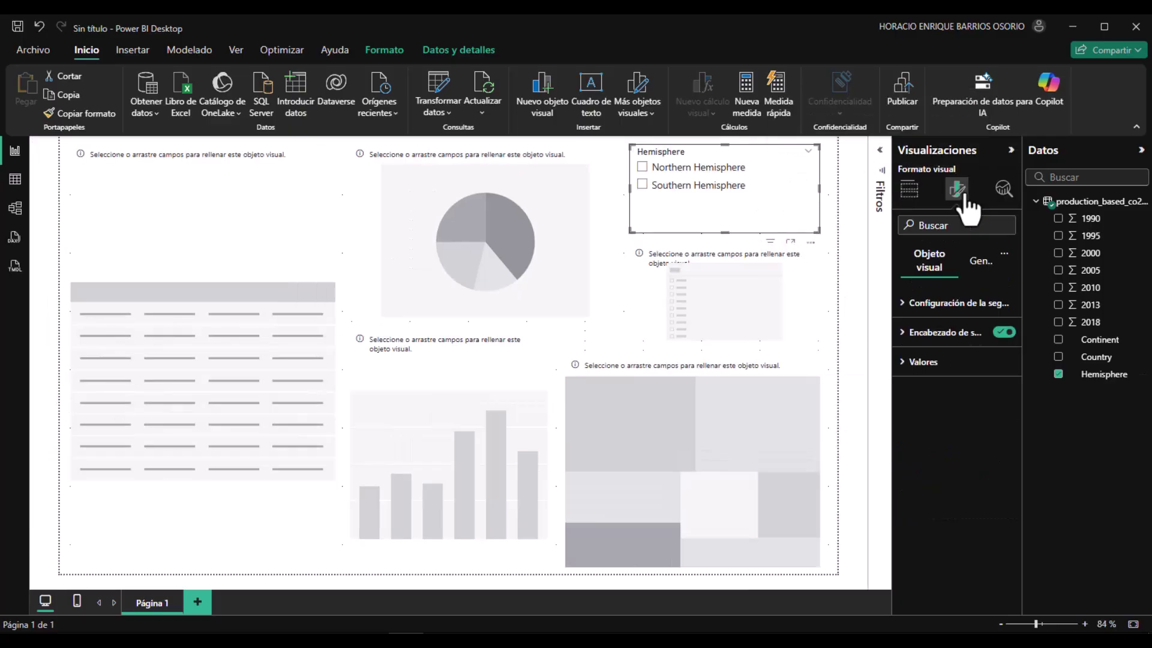
{"action": "left_click", "coordinate": [900, 305]}
{"action": "left_click", "coordinate": [958, 374]}
{"action": "left_click", "coordinate": [942, 410]}
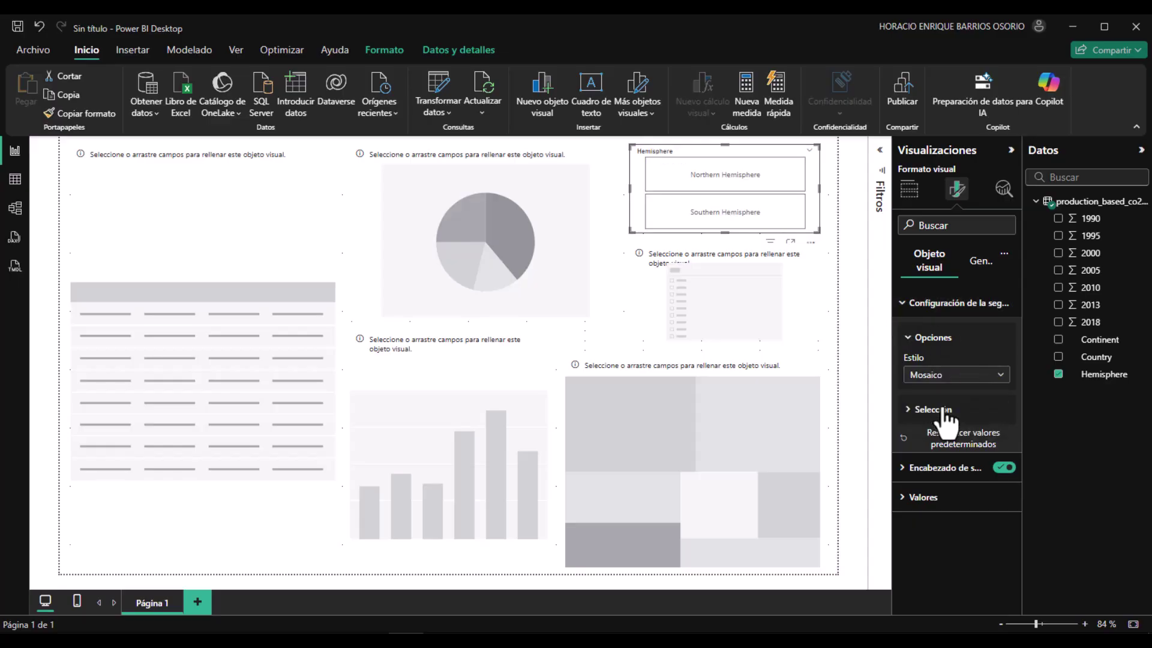
{"action": "left_click", "coordinate": [790, 190]}
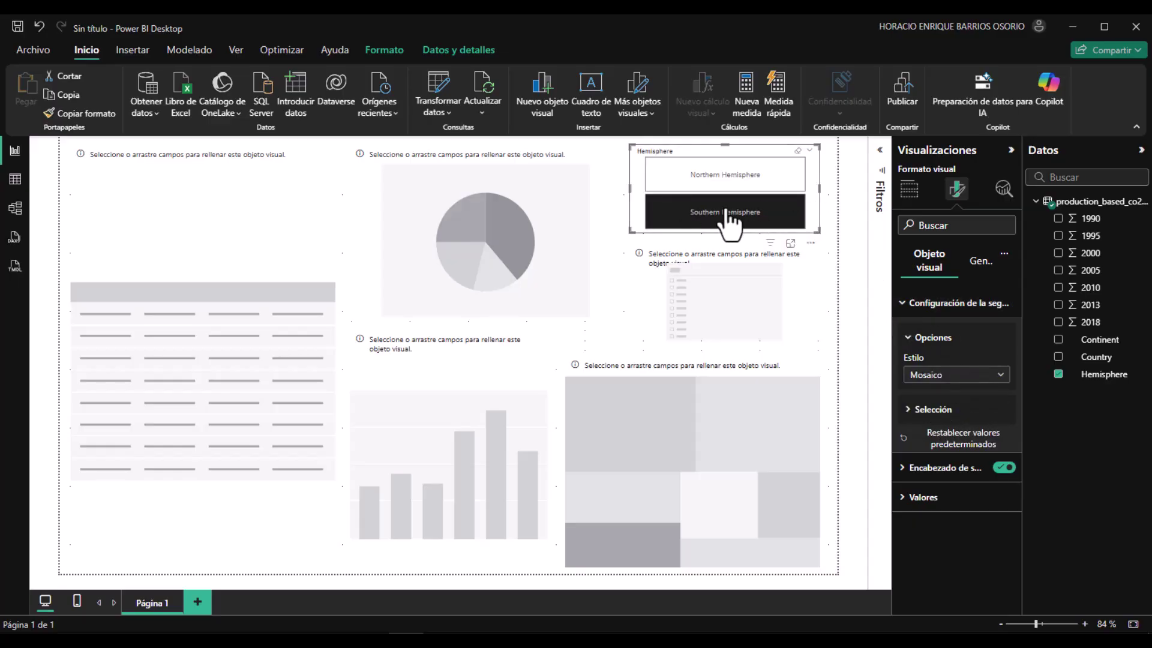
- Narrow both slicers equally from their inner side and widen the pie chart into the freed space
{"action": "left_click_drag", "start_coordinate": [628, 189], "coordinate": [667, 187]}
{"action": "left_click", "coordinate": [679, 299]}
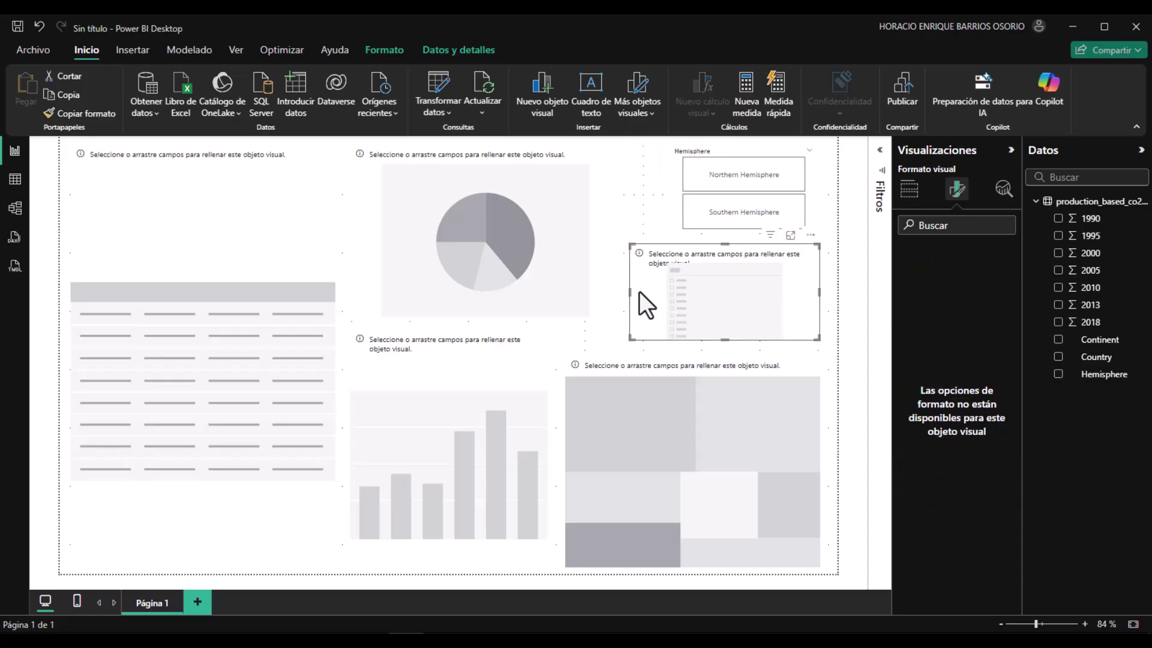
{"action": "left_click_drag", "start_coordinate": [632, 294], "coordinate": [668, 292]}
{"action": "left_click", "coordinate": [563, 286]}
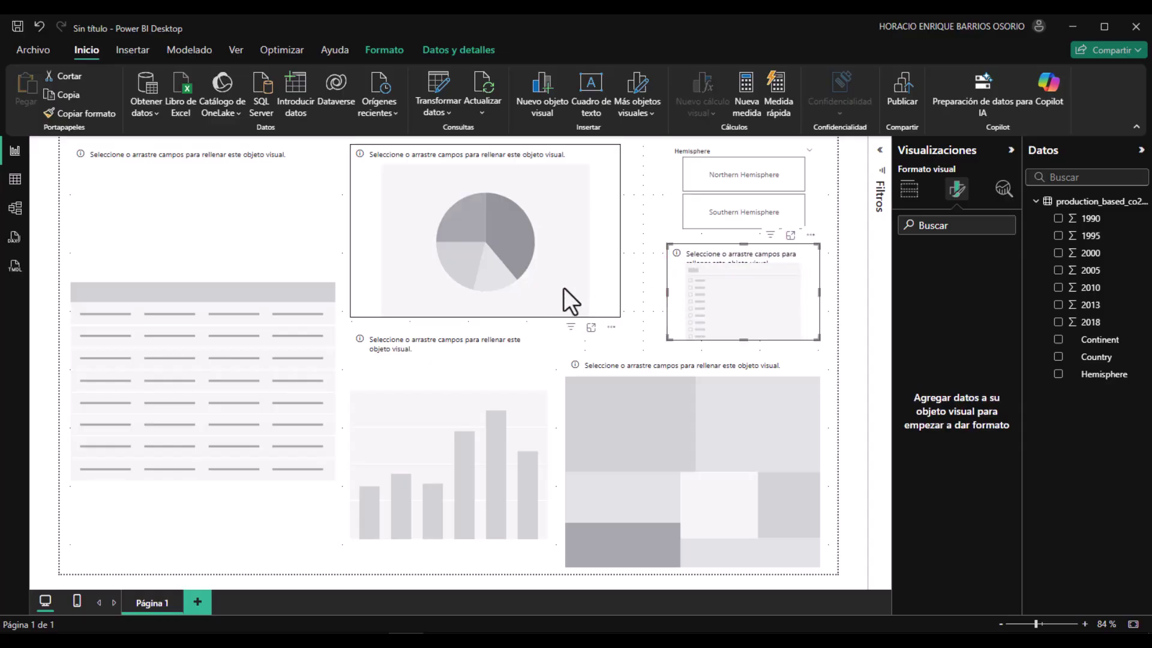
{"action": "left_click_drag", "start_coordinate": [619, 231], "coordinate": [666, 232]}
- Switch to the browser and review which column the second slicer needs, highlighting it in the instructions
{"action": "key", "text": "alt+Tab"}
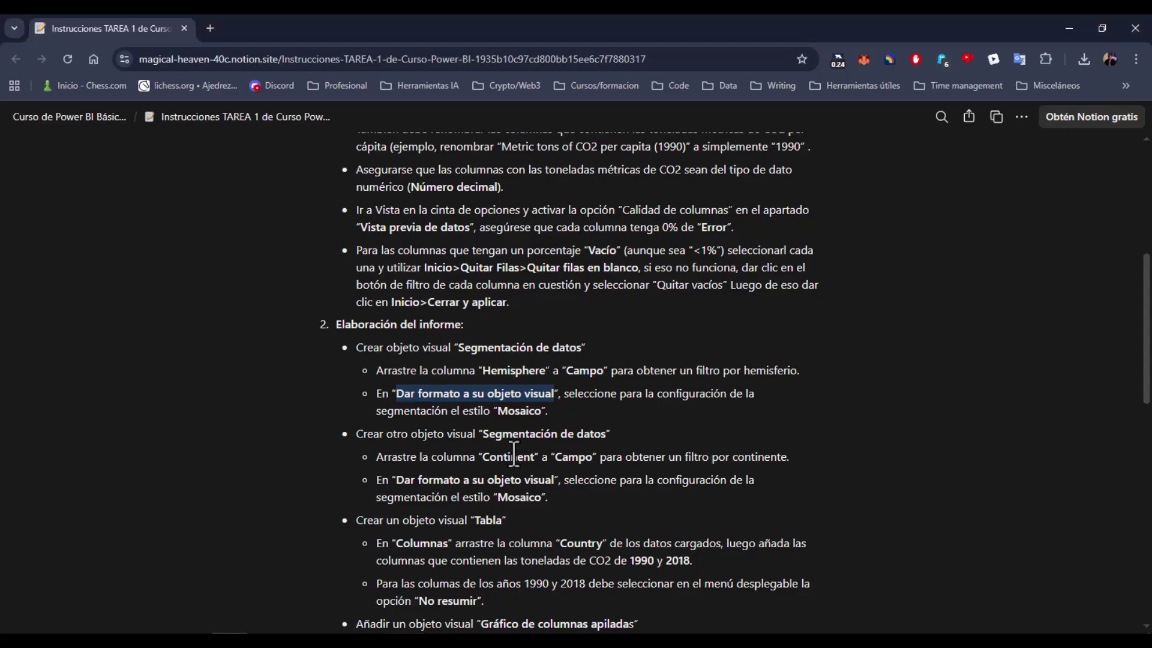
{"action": "left_click", "coordinate": [489, 462]}
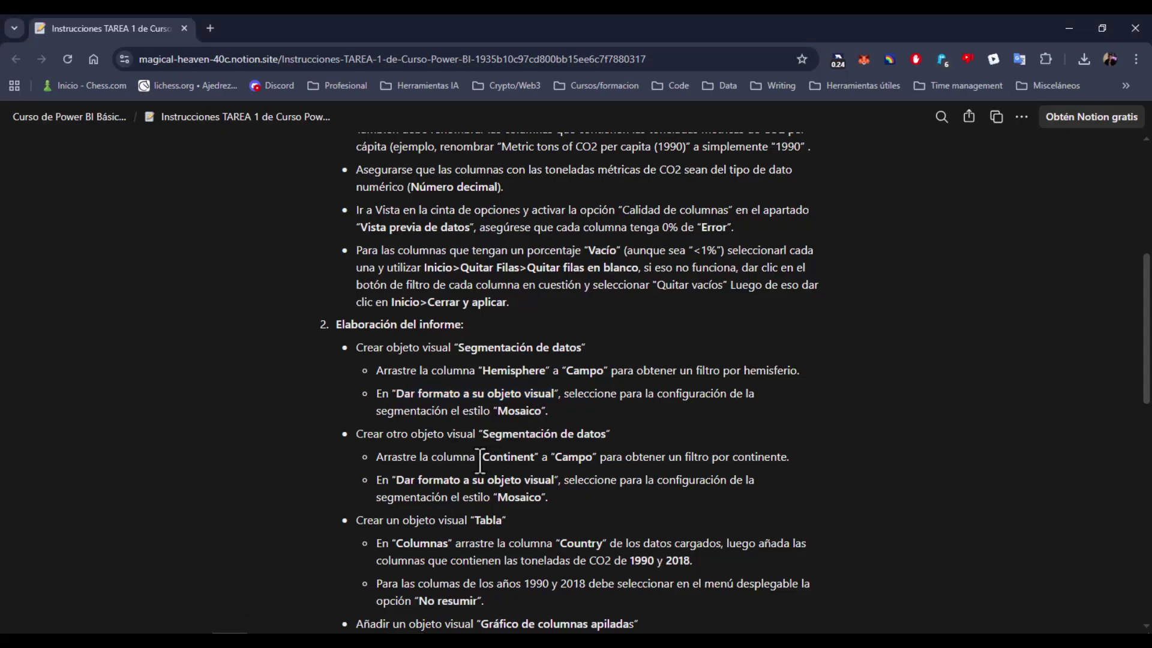
{"action": "left_click_drag", "start_coordinate": [490, 461], "coordinate": [532, 461]}
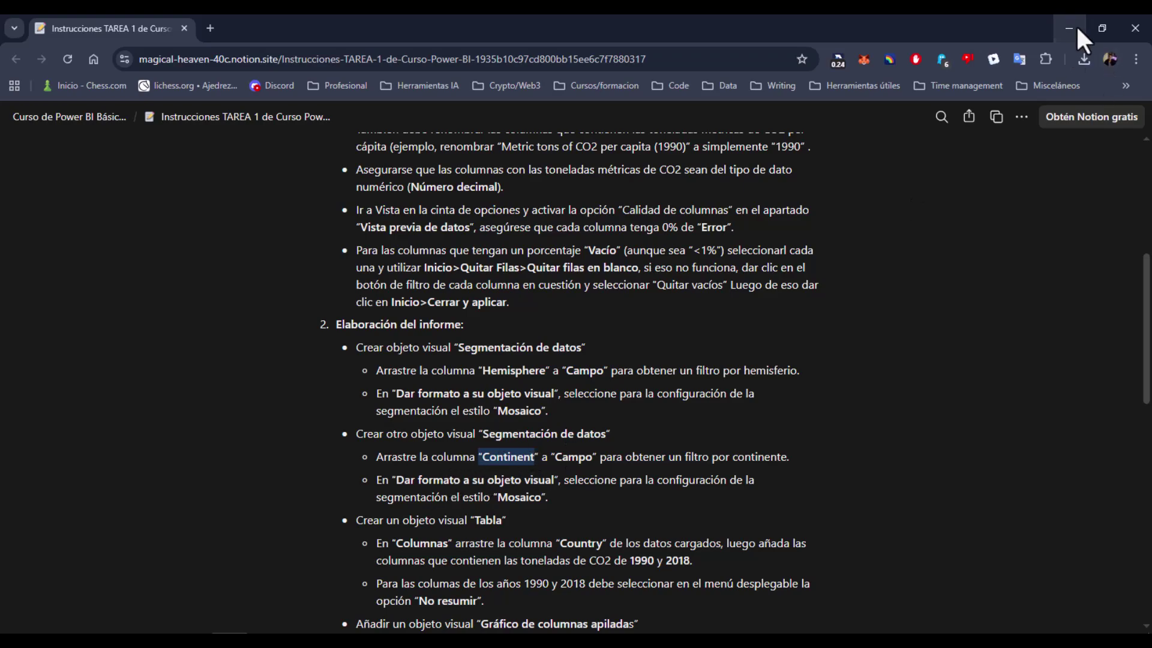
{"action": "left_click", "coordinate": [1077, 28]}
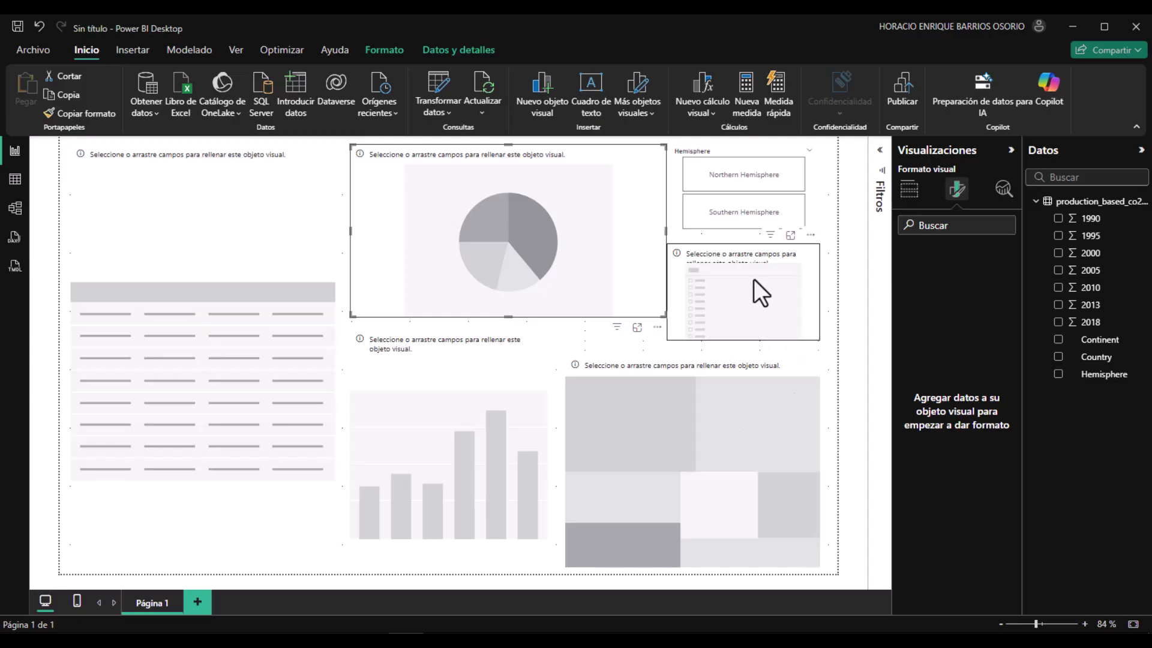
- Leave a small gap between the pie chart and the slicers, and assign the Continent column to the lower slicer
{"action": "left_click_drag", "start_coordinate": [664, 234], "coordinate": [657, 234]}
{"action": "left_click", "coordinate": [750, 318]}
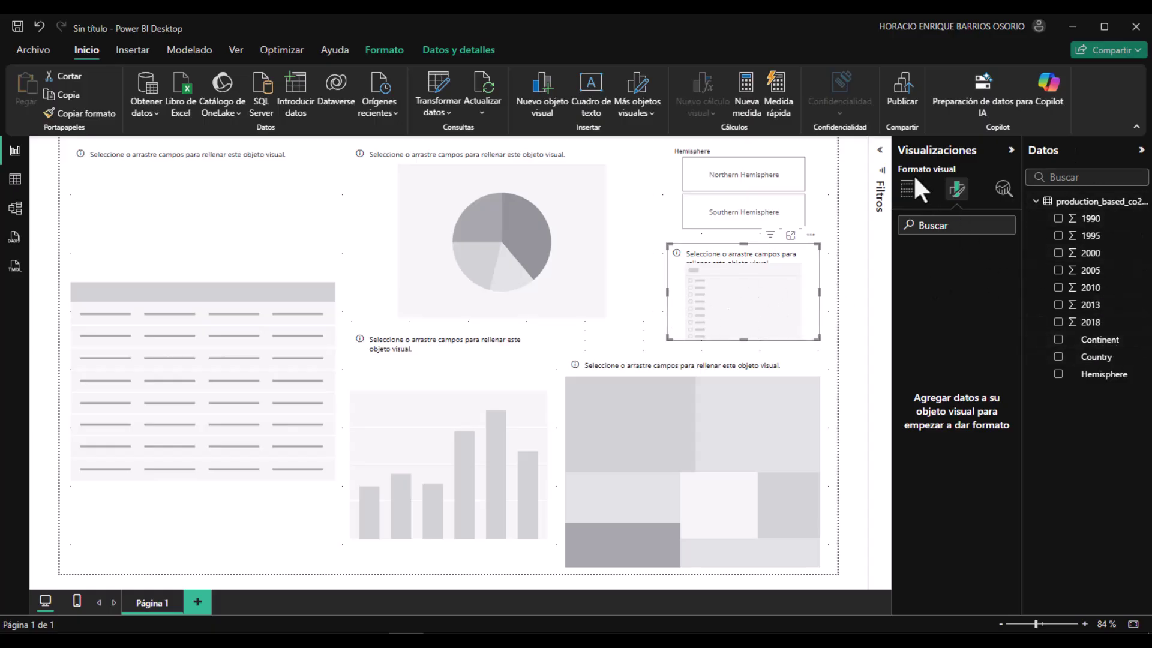
{"action": "left_click", "coordinate": [909, 191]}
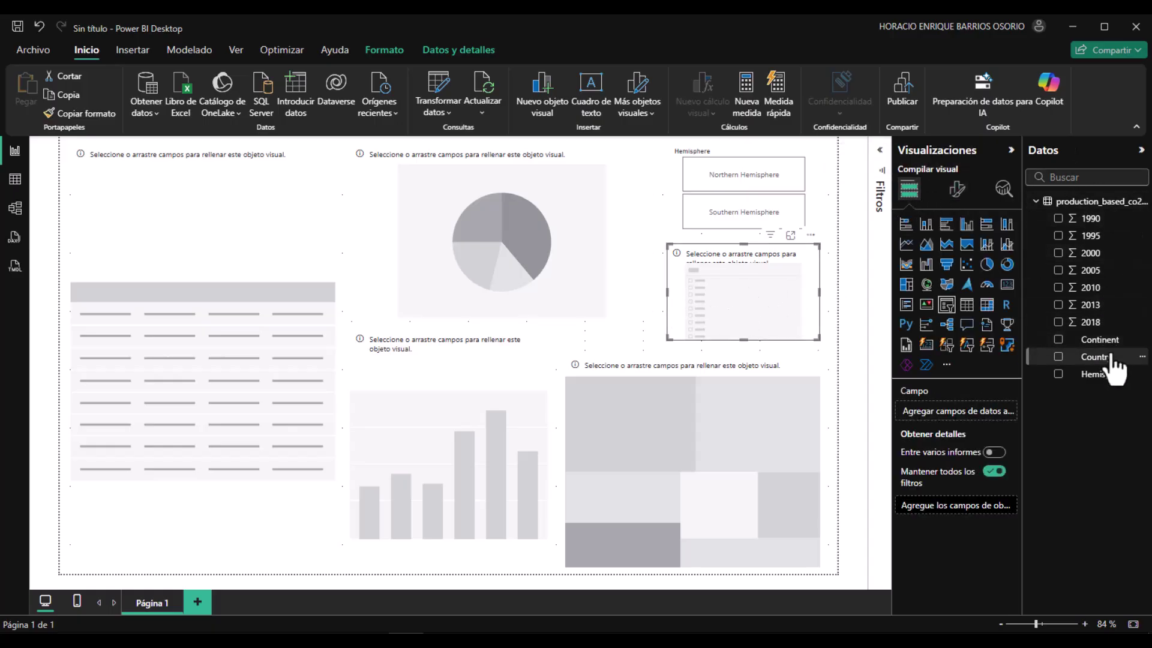
{"action": "left_click_drag", "start_coordinate": [1080, 342], "coordinate": [972, 406]}
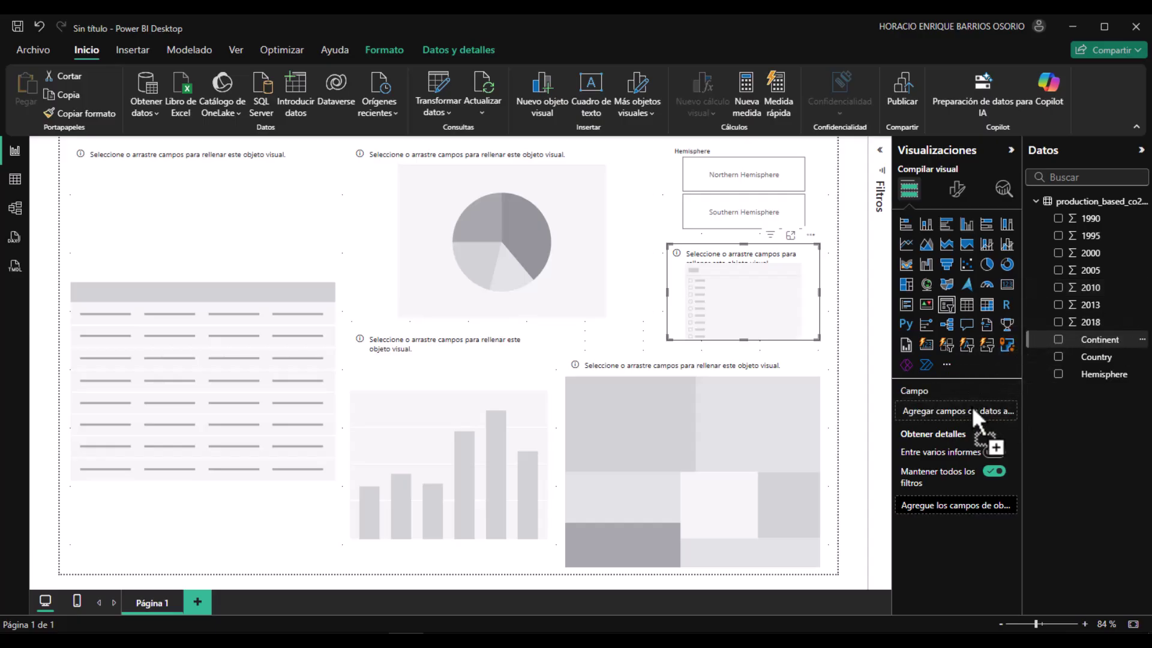
- Set the Continent slicer's style to Mosaico
{"action": "left_click", "coordinate": [955, 189]}
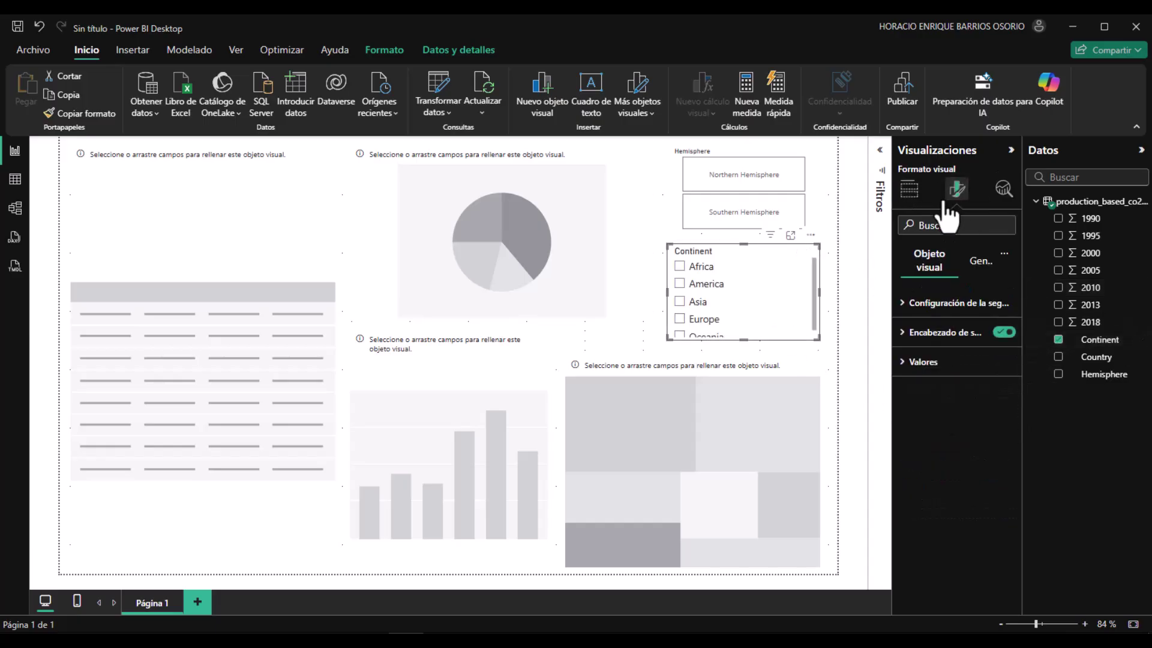
{"action": "left_click", "coordinate": [905, 305]}
{"action": "left_click", "coordinate": [983, 374]}
{"action": "left_click", "coordinate": [925, 410]}
- Test the Continent slicer by selecting different continent tiles, and leave no continent selected
{"action": "left_click", "coordinate": [733, 300]}
{"action": "left_click", "coordinate": [726, 277]}
{"action": "left_click", "coordinate": [786, 279]}
{"action": "left_click", "coordinate": [728, 278]}
{"action": "left_click", "coordinate": [722, 307]}
{"action": "left_click", "coordinate": [784, 303]}
{"action": "left_click", "coordinate": [736, 278]}
{"action": "left_click", "coordinate": [727, 278]}
{"action": "left_click", "coordinate": [722, 279]}
{"action": "left_click", "coordinate": [753, 293]}
{"action": "left_click", "coordinate": [717, 297]}
{"action": "left_click", "coordinate": [773, 273]}
{"action": "left_click", "coordinate": [702, 274]}
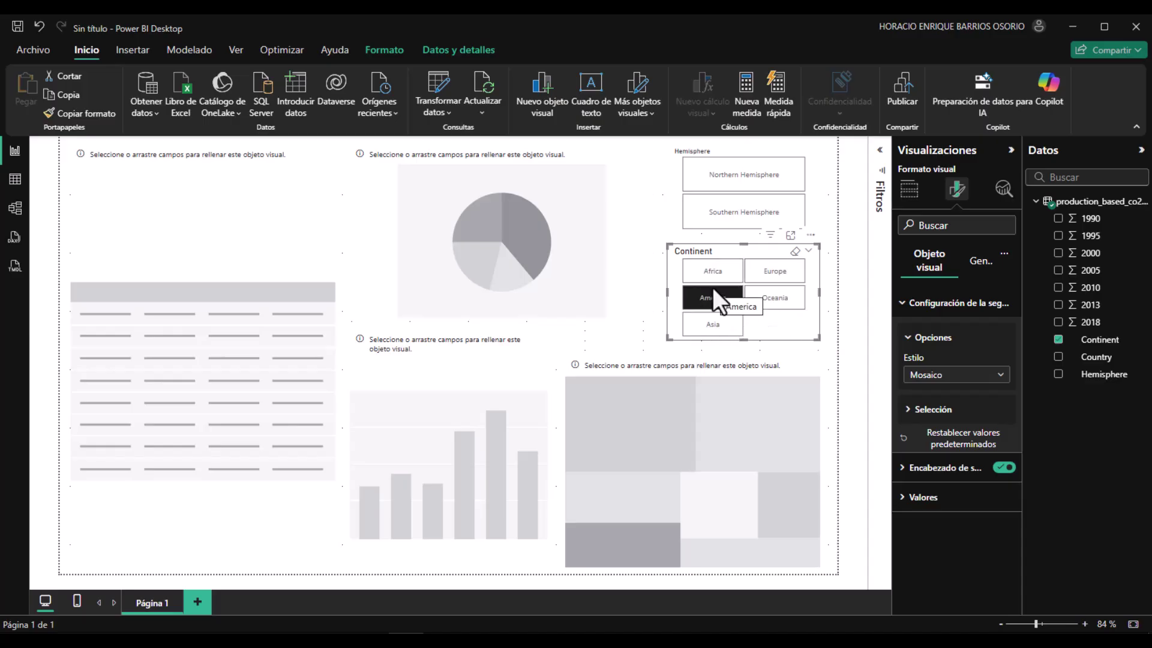
{"action": "left_click", "coordinate": [713, 289]}
- Switch to the browser and review the instructions for the table's columns and their summarization option
{"action": "key", "text": "alt+Tab"}
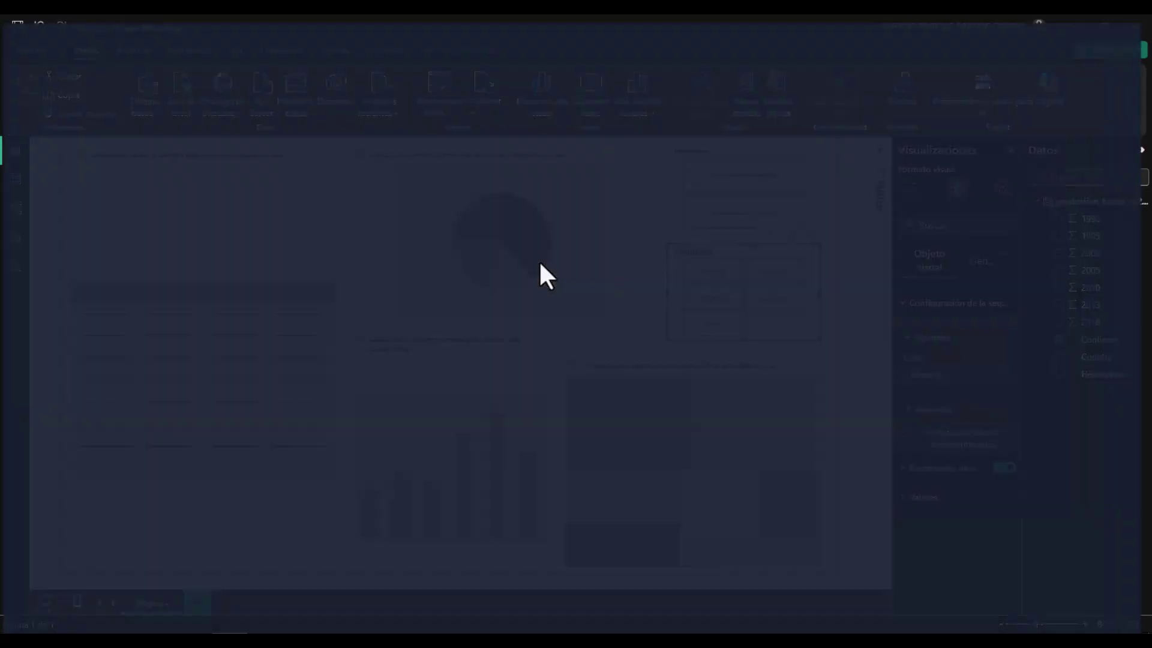
{"action": "left_click", "coordinate": [532, 450]}
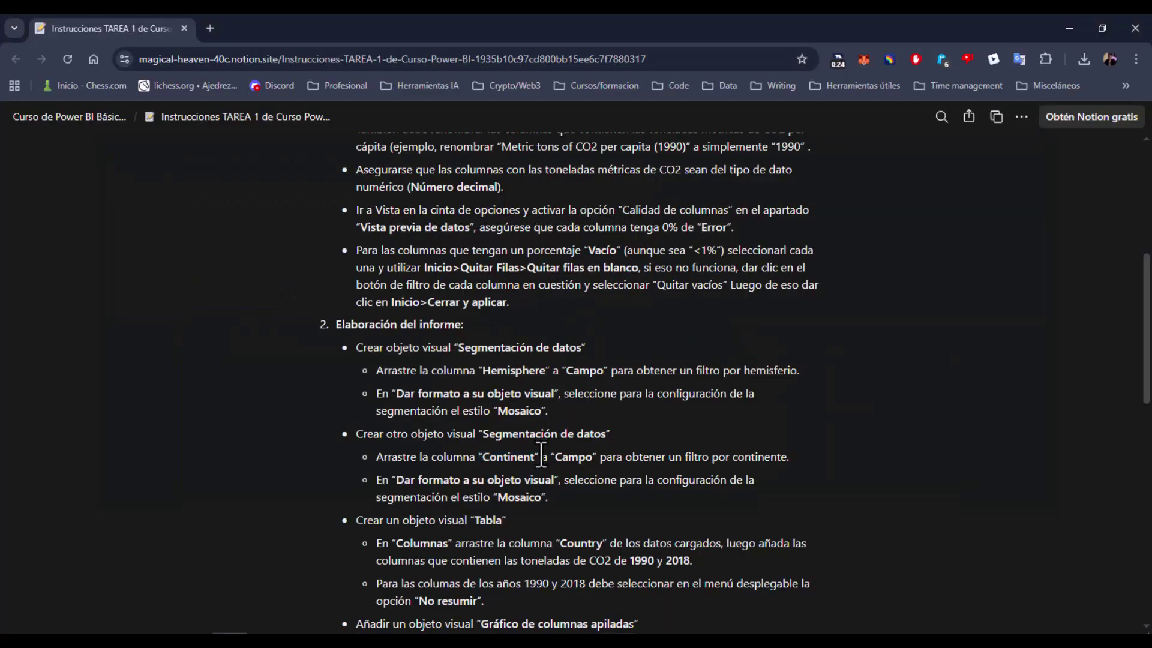
{"action": "scroll", "coordinate": [501, 455], "scroll_direction": "down", "scroll_amount": 2}
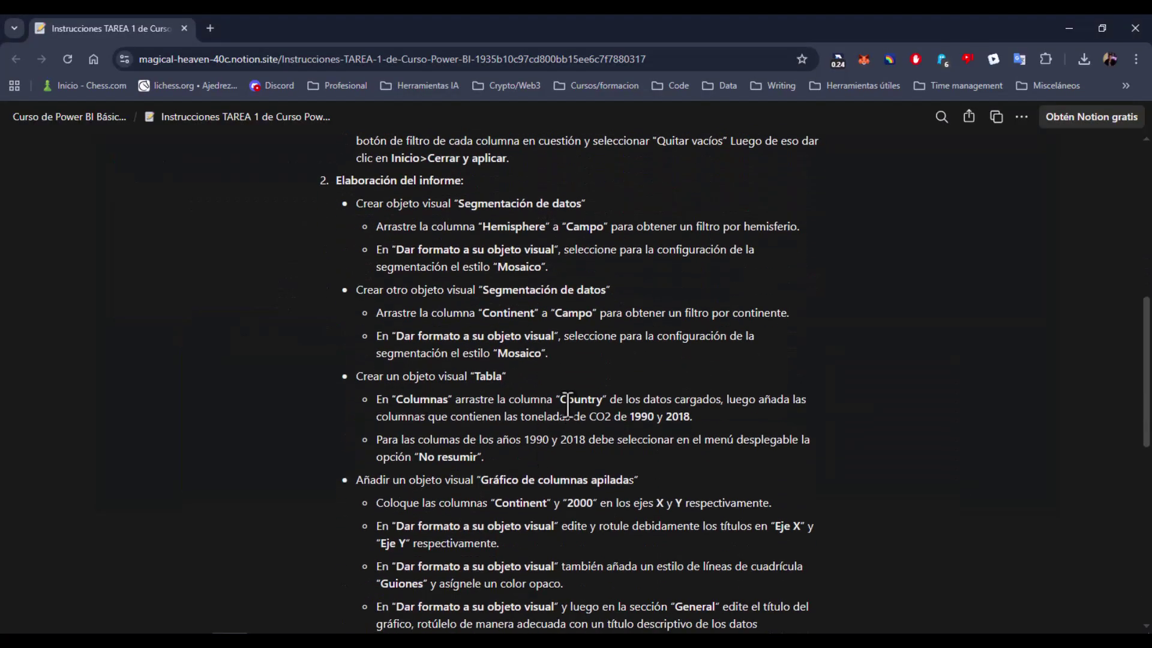
{"action": "double_click", "coordinate": [568, 401]}
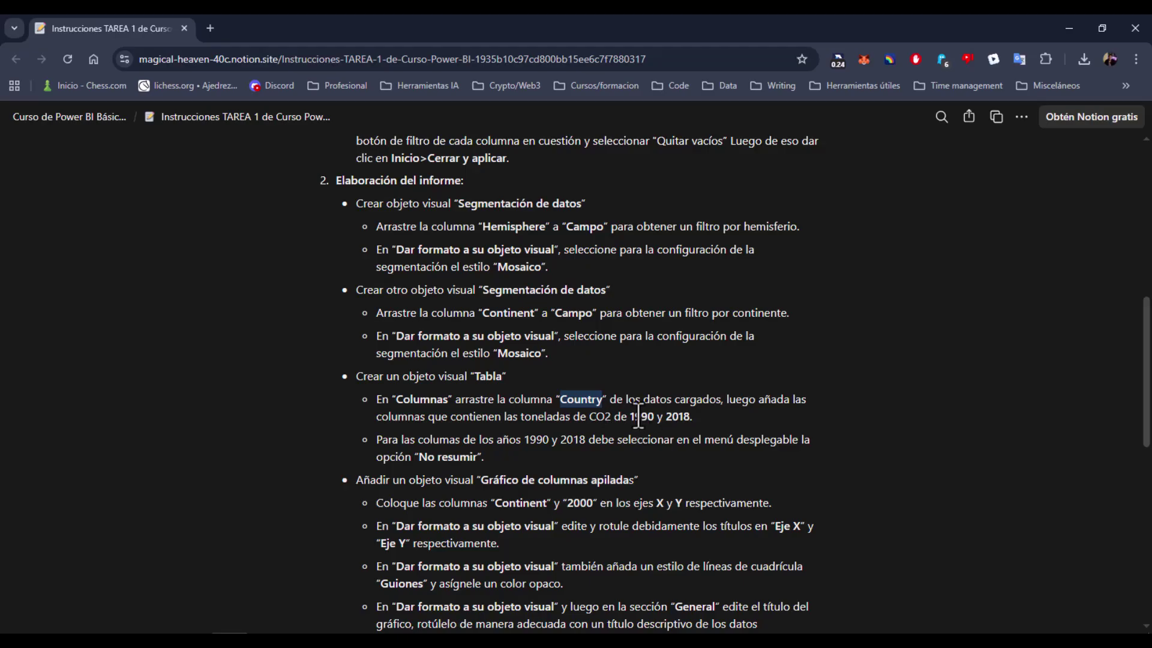
{"action": "left_click_drag", "start_coordinate": [658, 416], "coordinate": [635, 418]}
{"action": "left_click", "coordinate": [674, 417]}
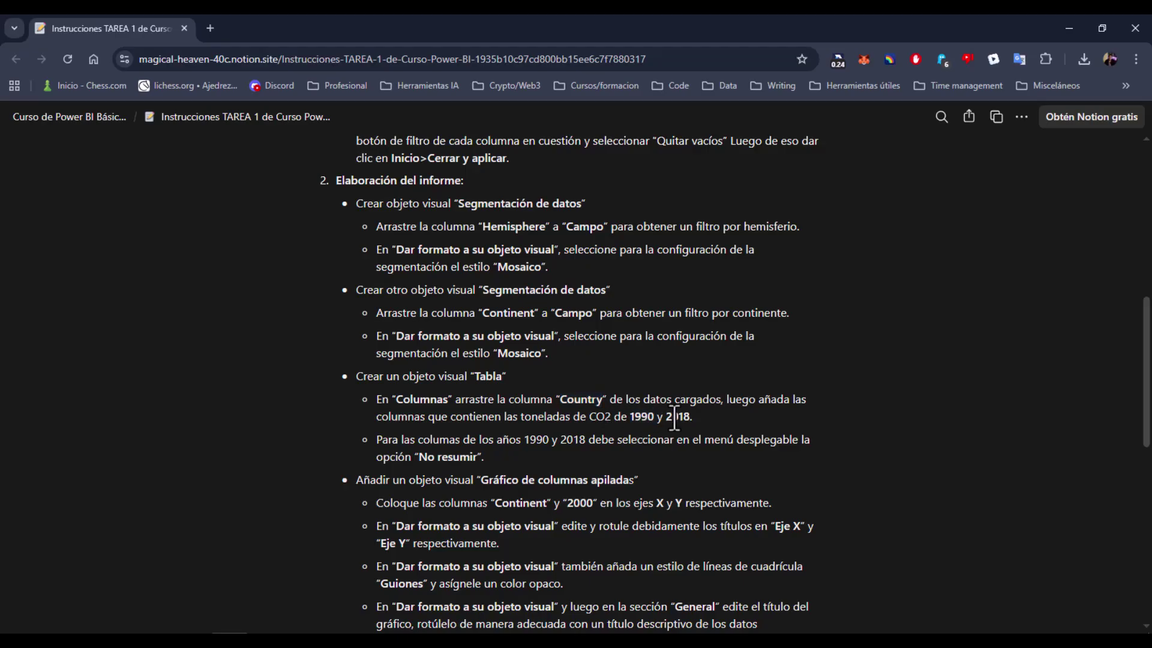
- Switch to Power BI Desktop and add Country, 1990 and 2018 as the table visual's columns
{"action": "key", "text": "alt+Tab"}
{"action": "key", "text": "alt+Tab"}
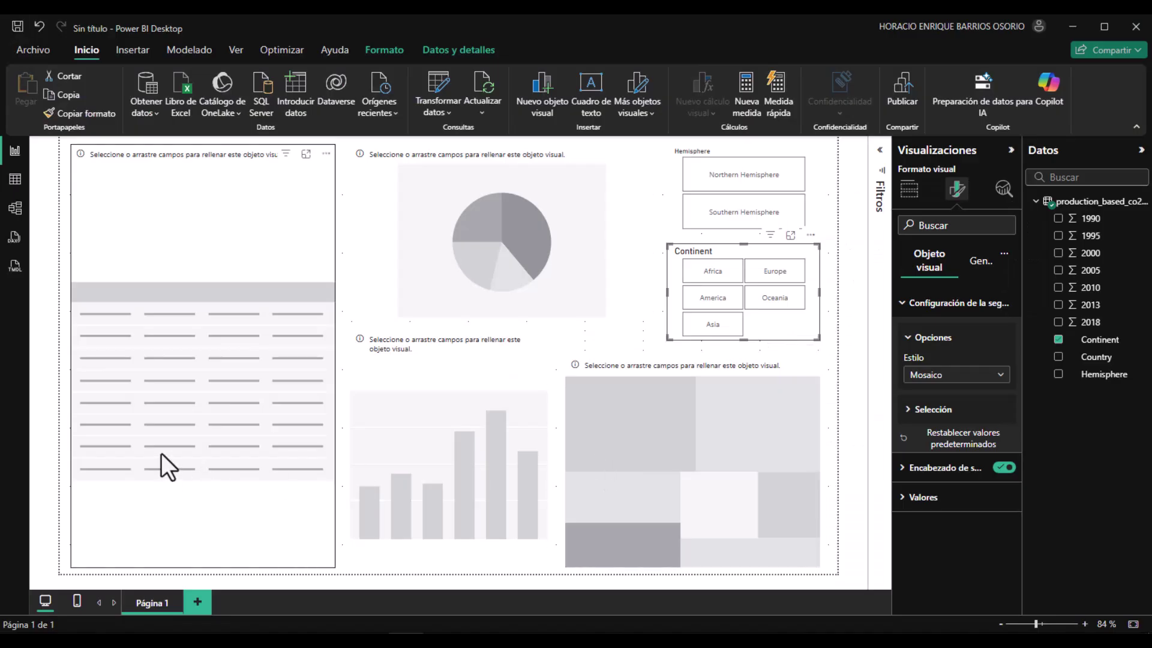
{"action": "left_click", "coordinate": [160, 452]}
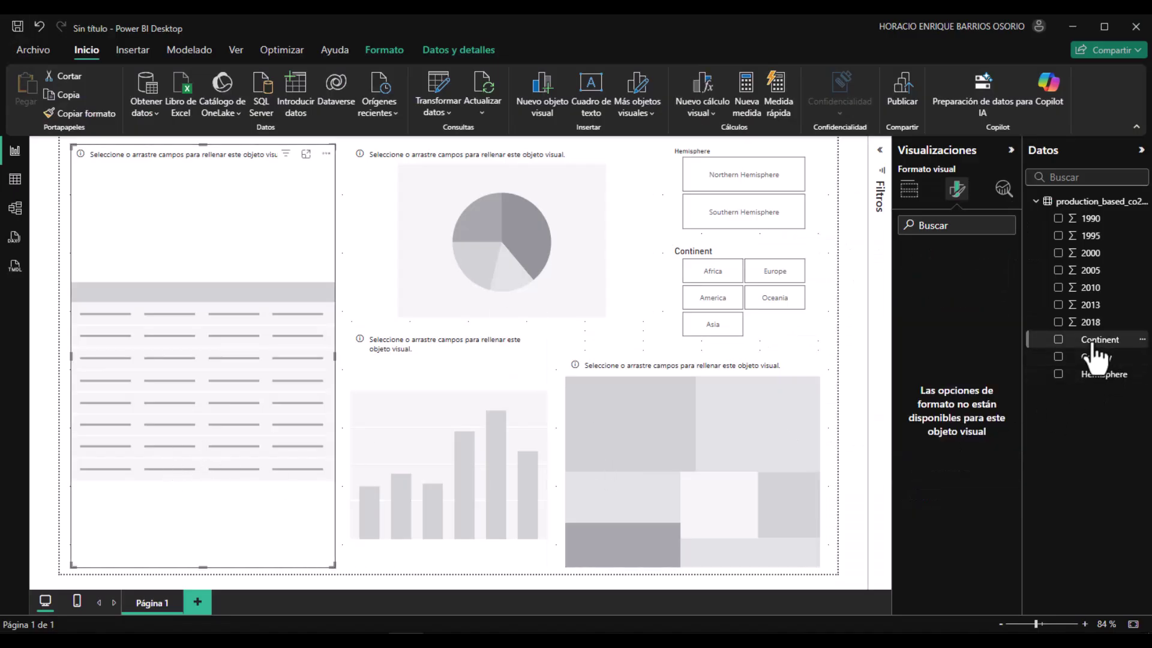
{"action": "left_click", "coordinate": [917, 183]}
{"action": "left_click_drag", "start_coordinate": [1100, 359], "coordinate": [957, 412]}
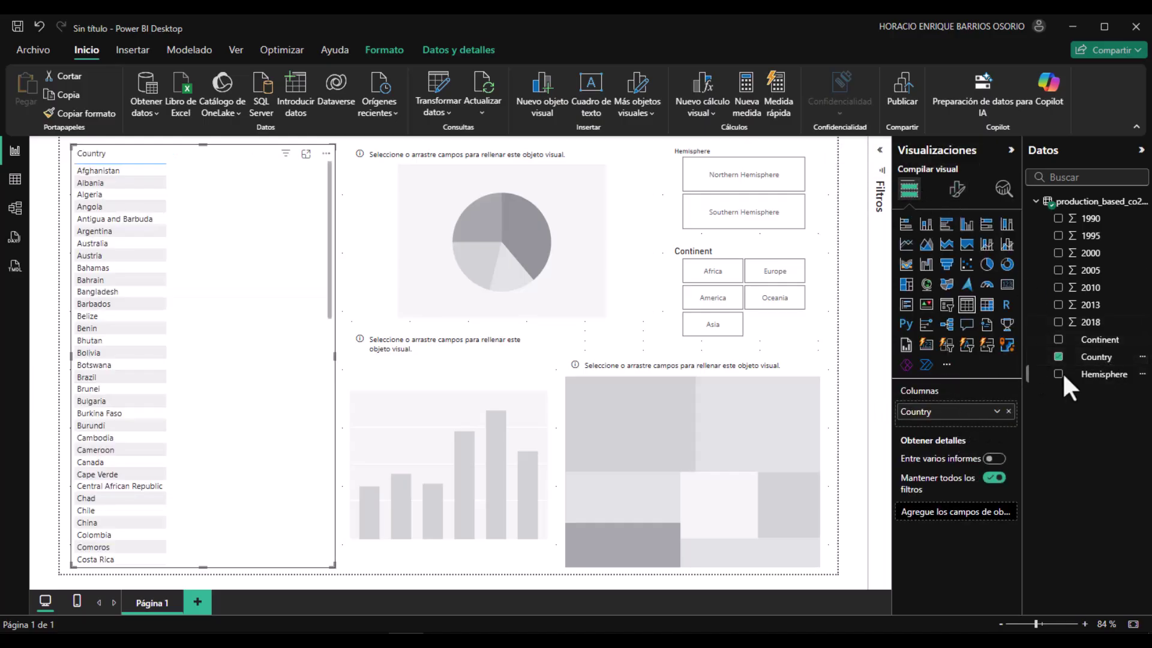
{"action": "left_click_drag", "start_coordinate": [1106, 223], "coordinate": [973, 416]}
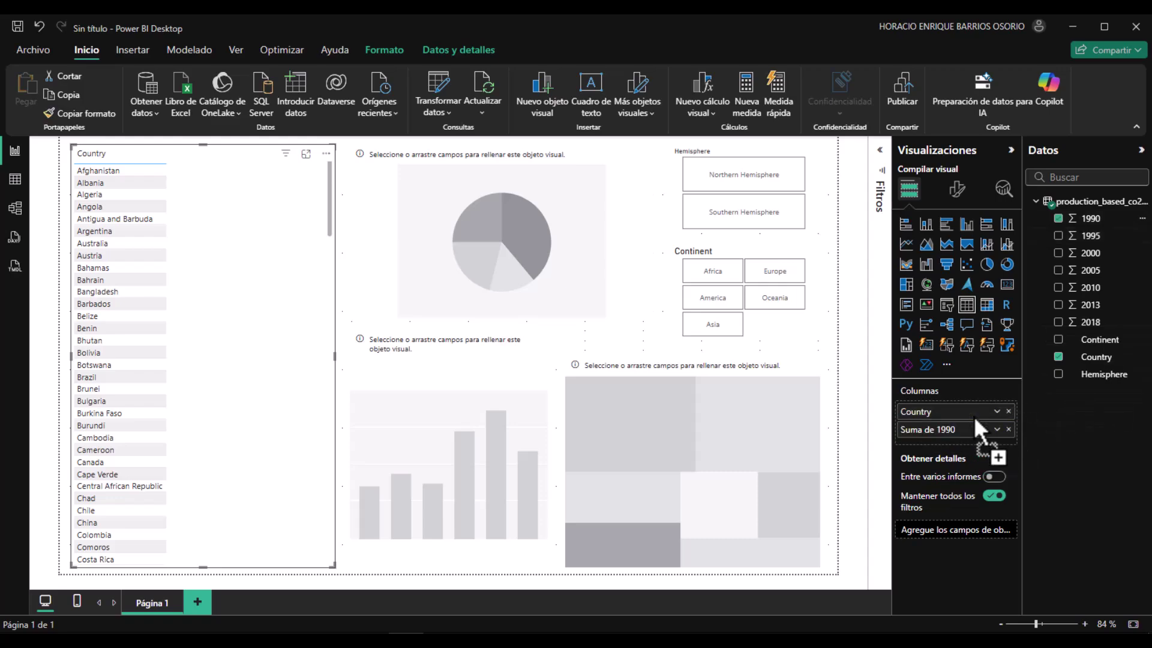
{"action": "left_click_drag", "start_coordinate": [1086, 328], "coordinate": [974, 437]}
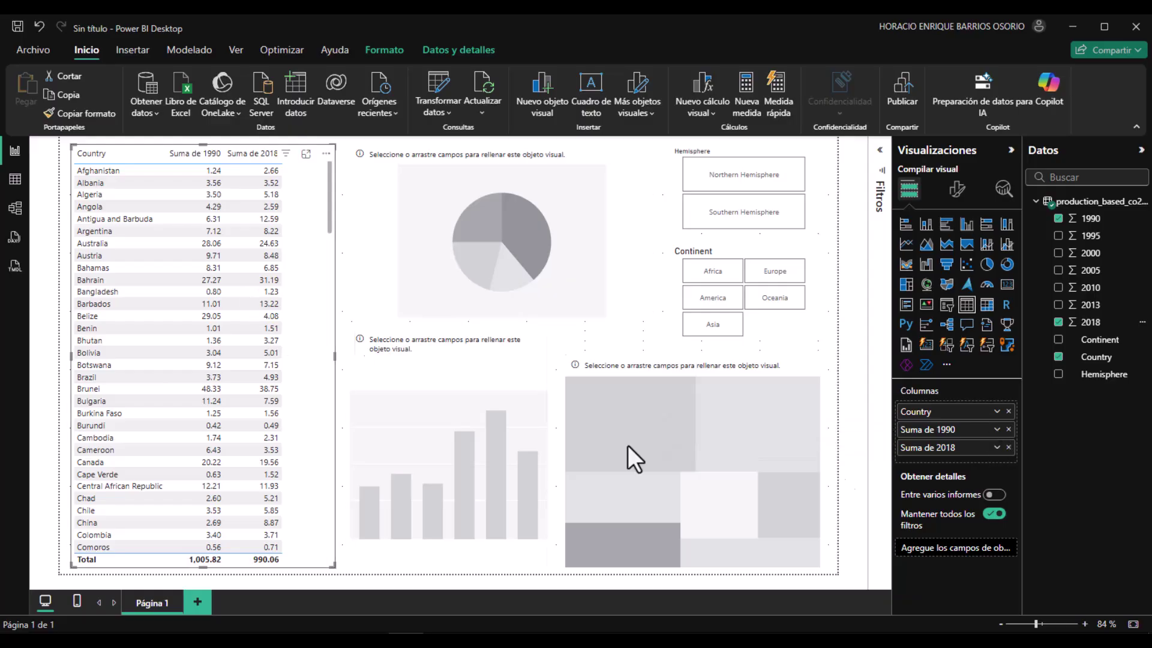
- Set the table's 1990 and 2018 columns to No resumir
{"action": "left_click", "coordinate": [997, 447]}
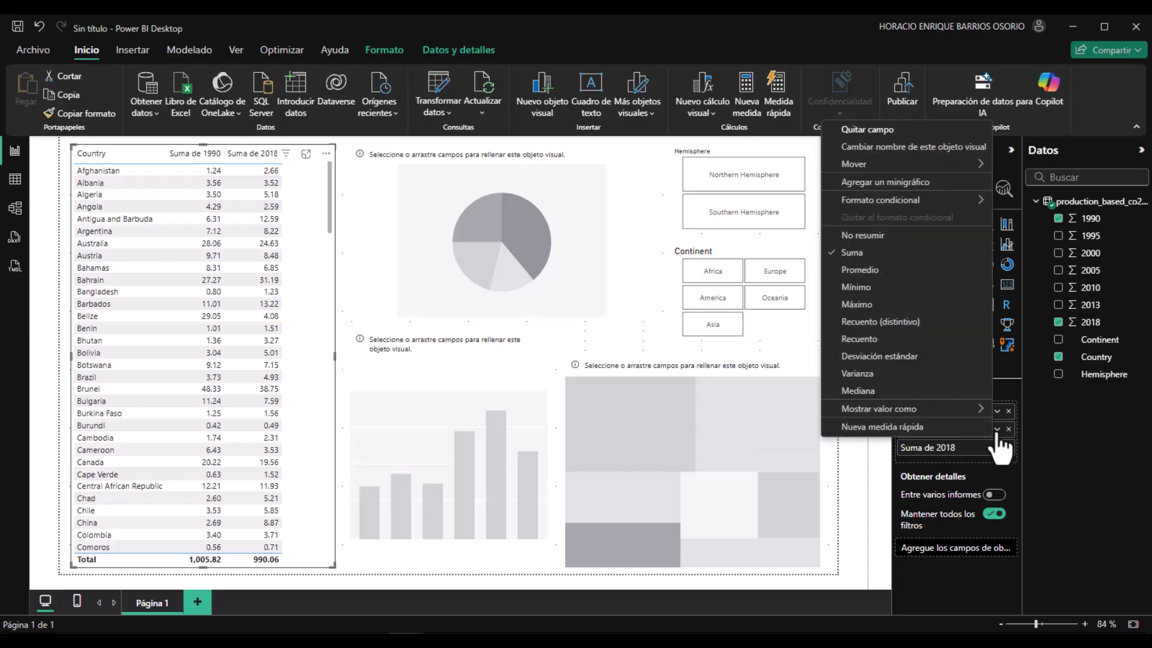
{"action": "left_click", "coordinate": [857, 235]}
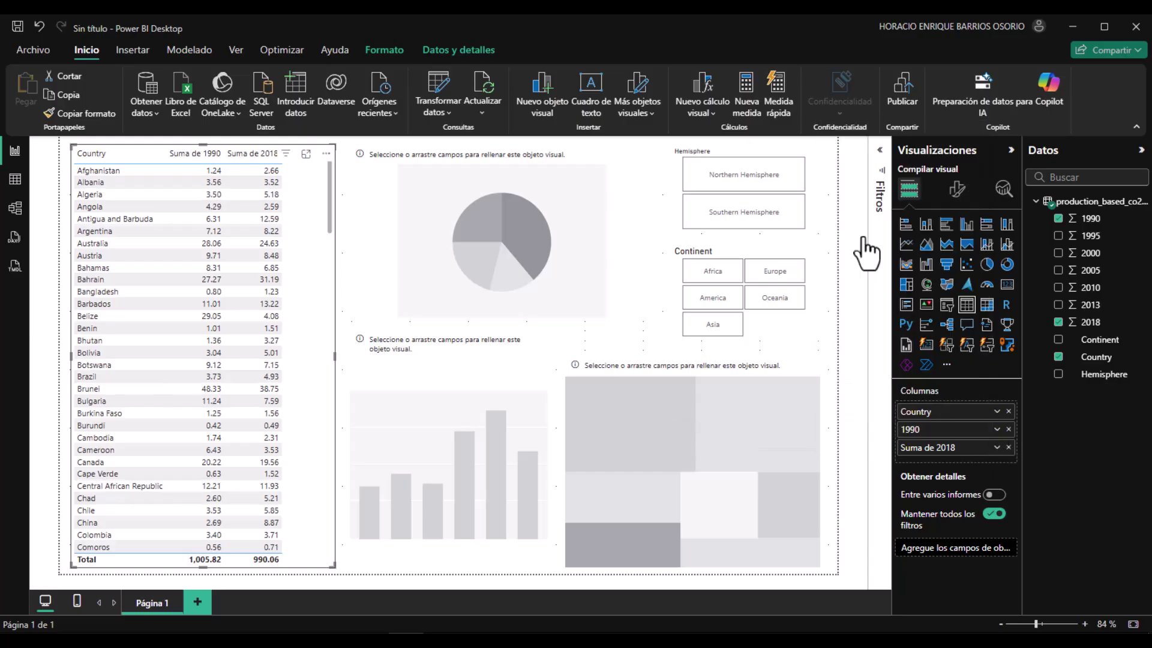
{"action": "left_click", "coordinate": [997, 447]}
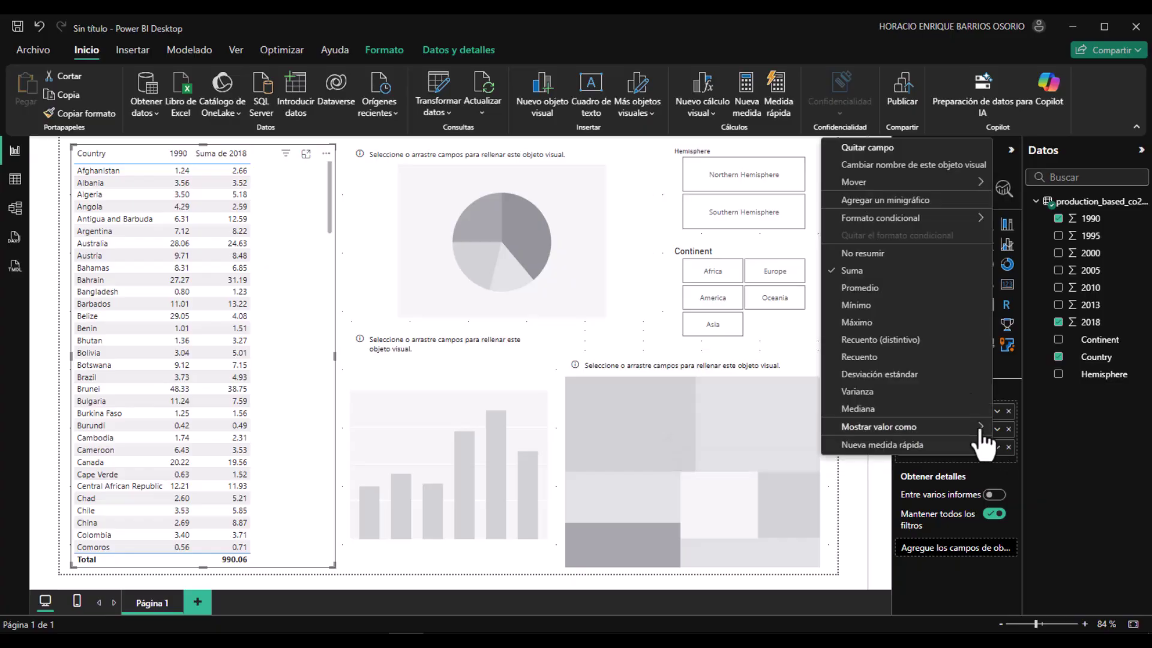
{"action": "left_click", "coordinate": [880, 255]}
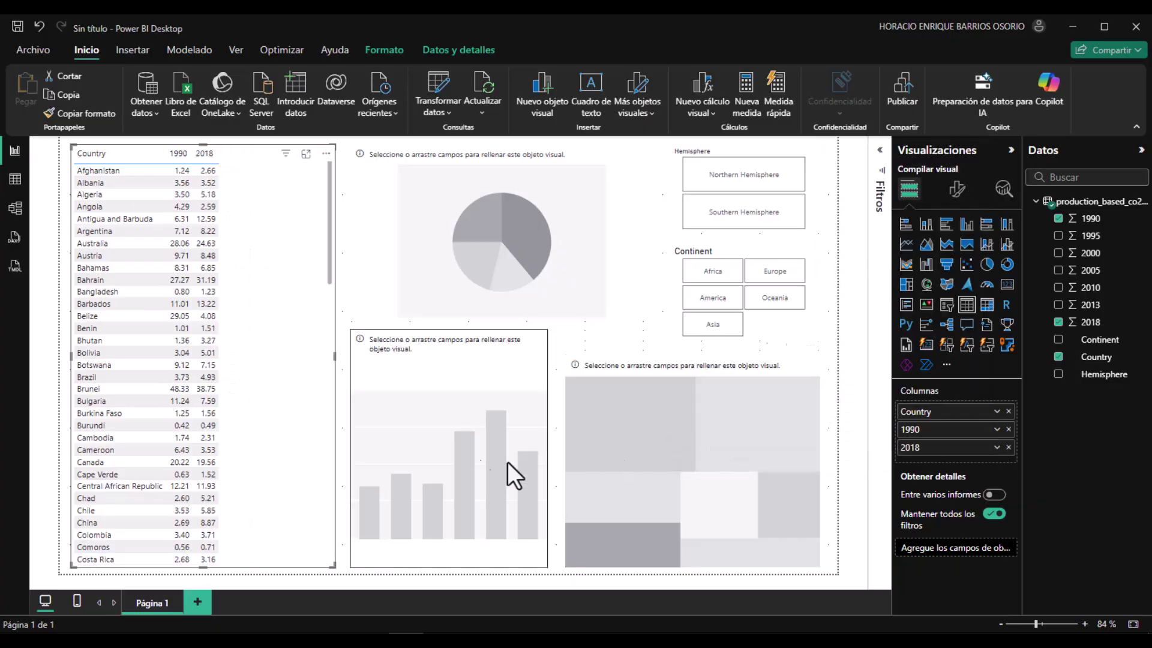
- Narrow the table visual to fit its columns and widen the pie and column charts toward it, aligning the two charts' edges
{"action": "left_click_drag", "start_coordinate": [334, 356], "coordinate": [239, 360]}
{"action": "left_click", "coordinate": [452, 241]}
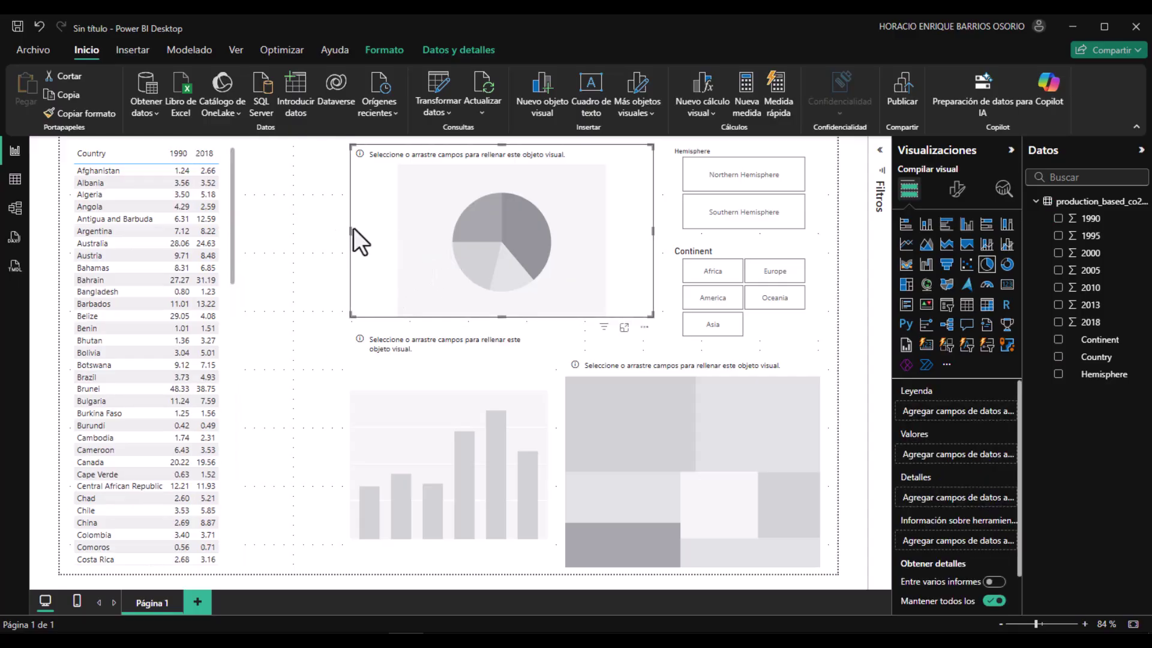
{"action": "left_click_drag", "start_coordinate": [350, 230], "coordinate": [293, 229]}
{"action": "left_click", "coordinate": [444, 503]}
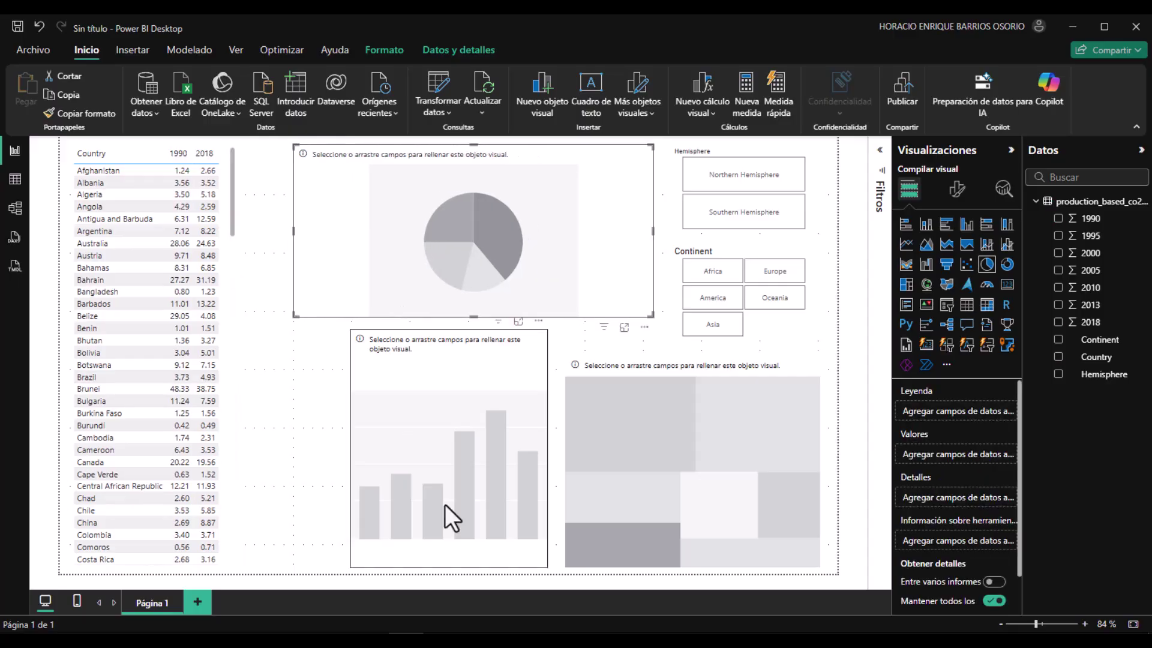
{"action": "left_click_drag", "start_coordinate": [349, 448], "coordinate": [261, 453]}
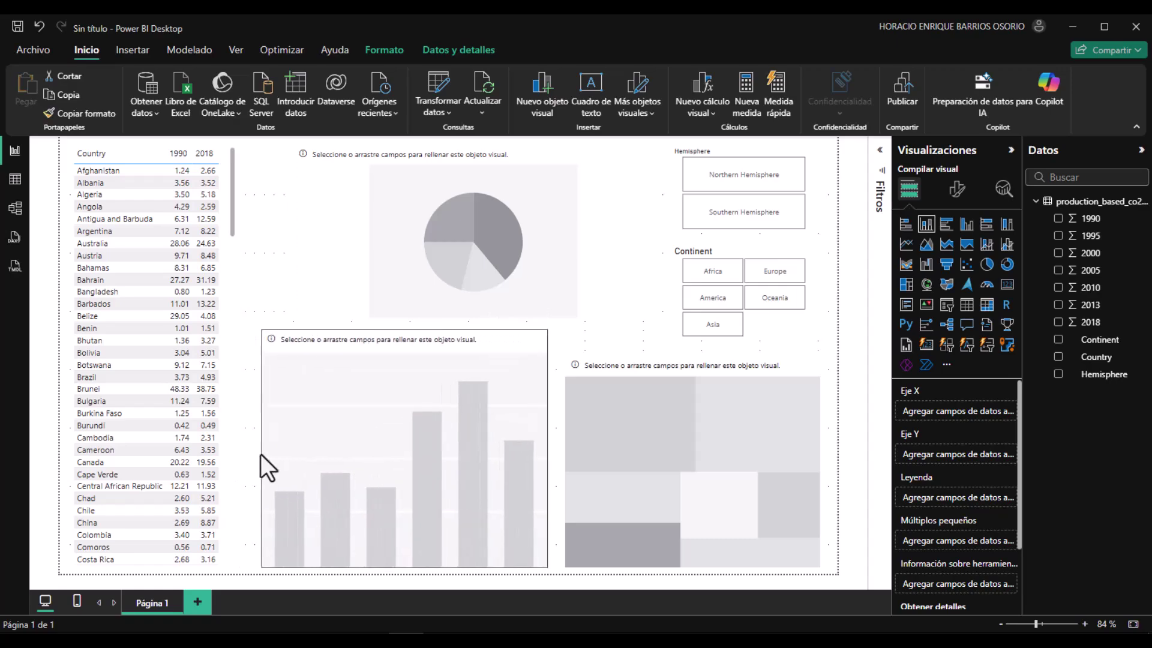
{"action": "left_click", "coordinate": [409, 229]}
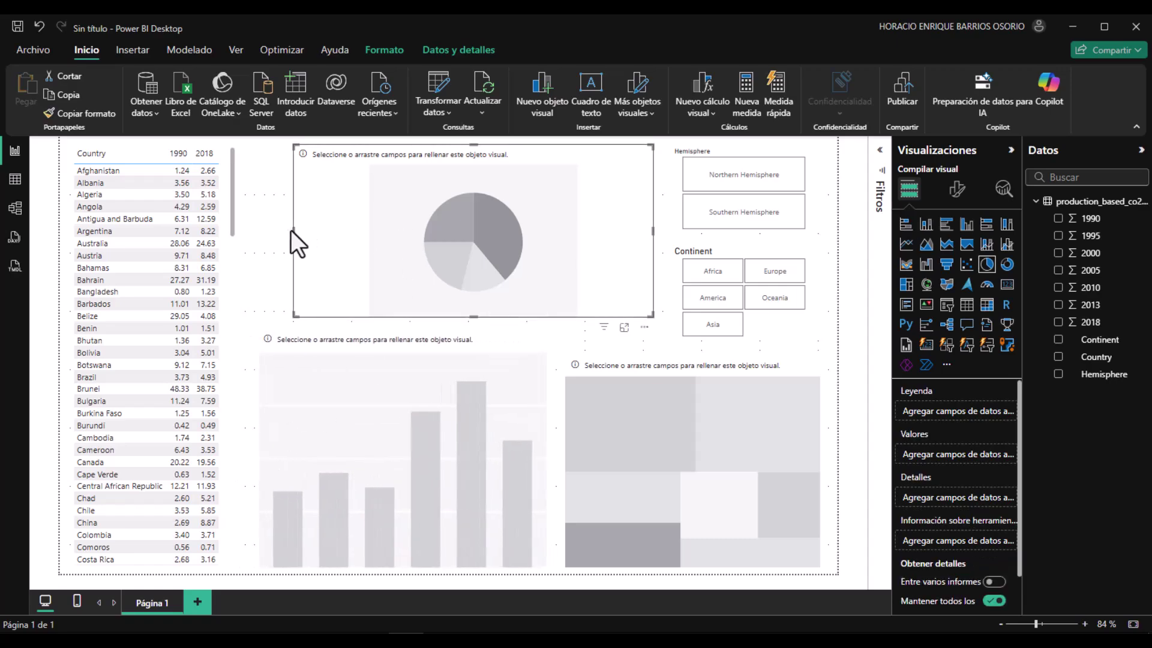
{"action": "left_click_drag", "start_coordinate": [293, 229], "coordinate": [257, 233]}
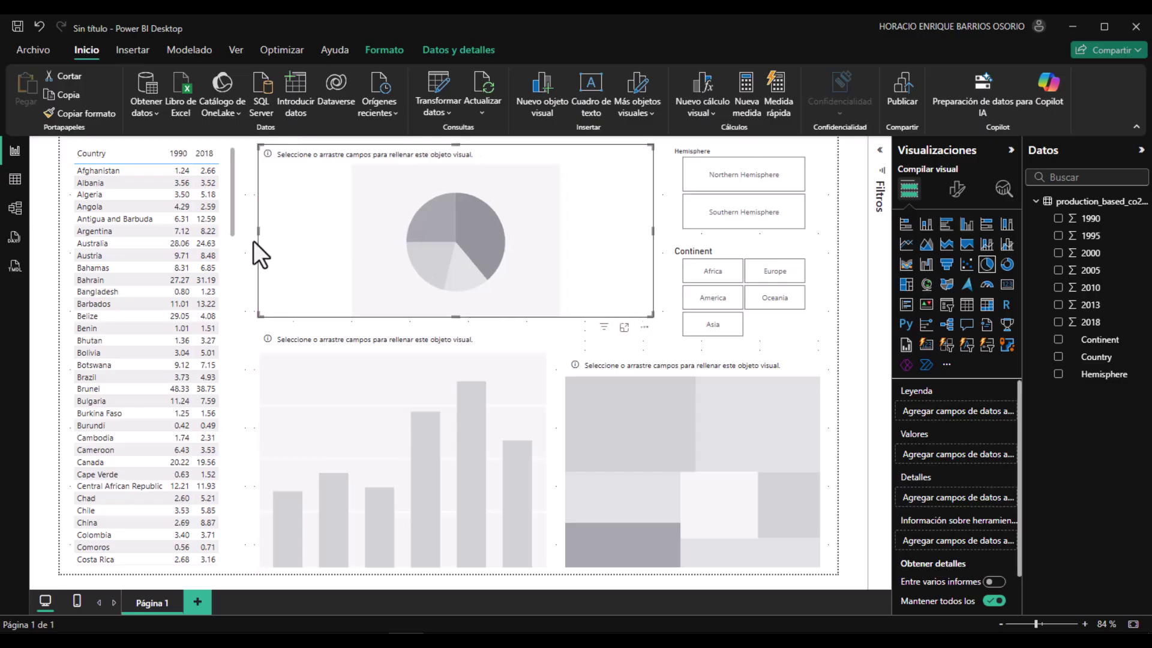
- Switch to the browser, review which columns the stacked column chart needs on its axes, and return to Power BI Desktop
{"action": "key", "text": "alt+Tab"}
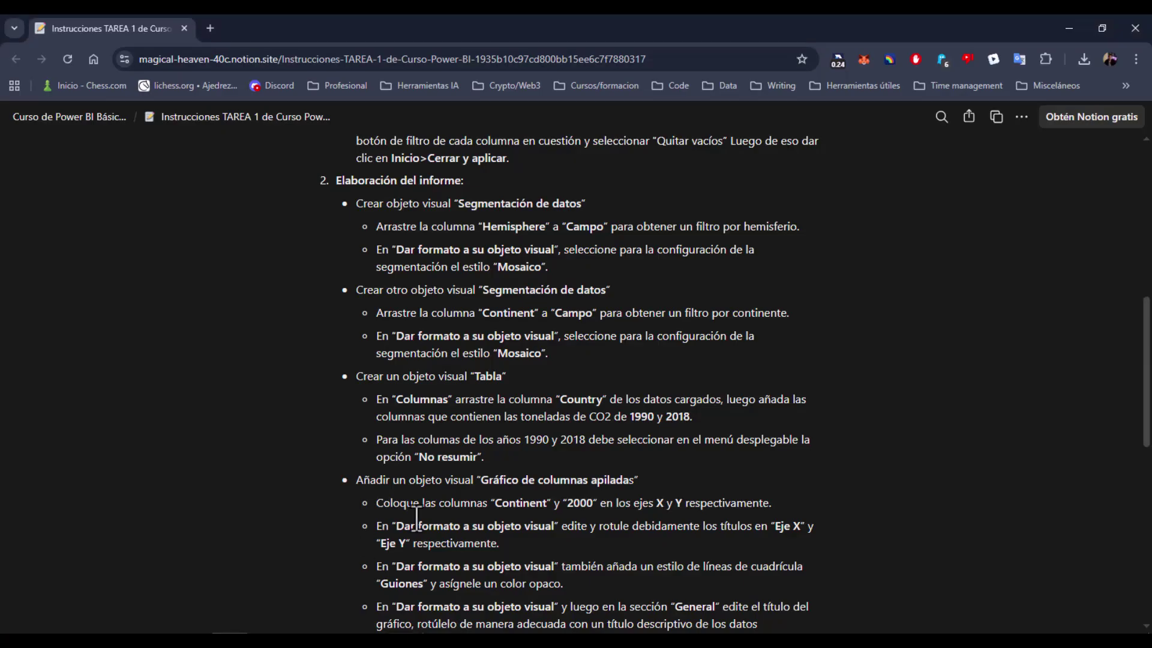
{"action": "scroll", "coordinate": [471, 486], "scroll_direction": "down", "scroll_amount": 3}
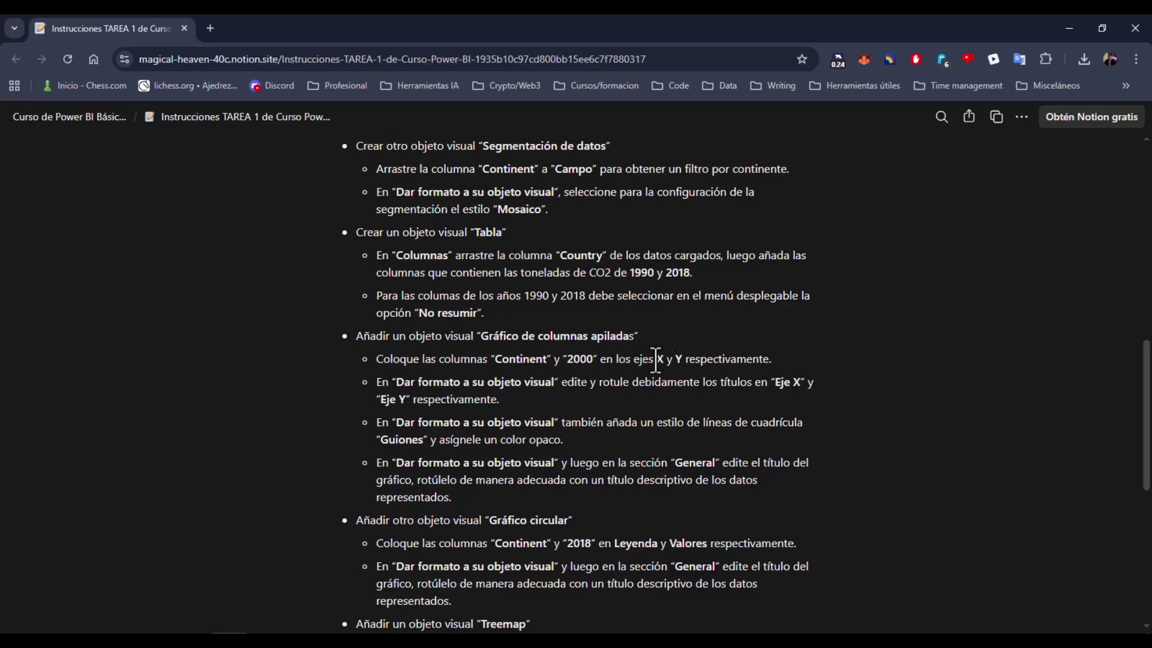
{"action": "key", "text": "alt+Tab"}
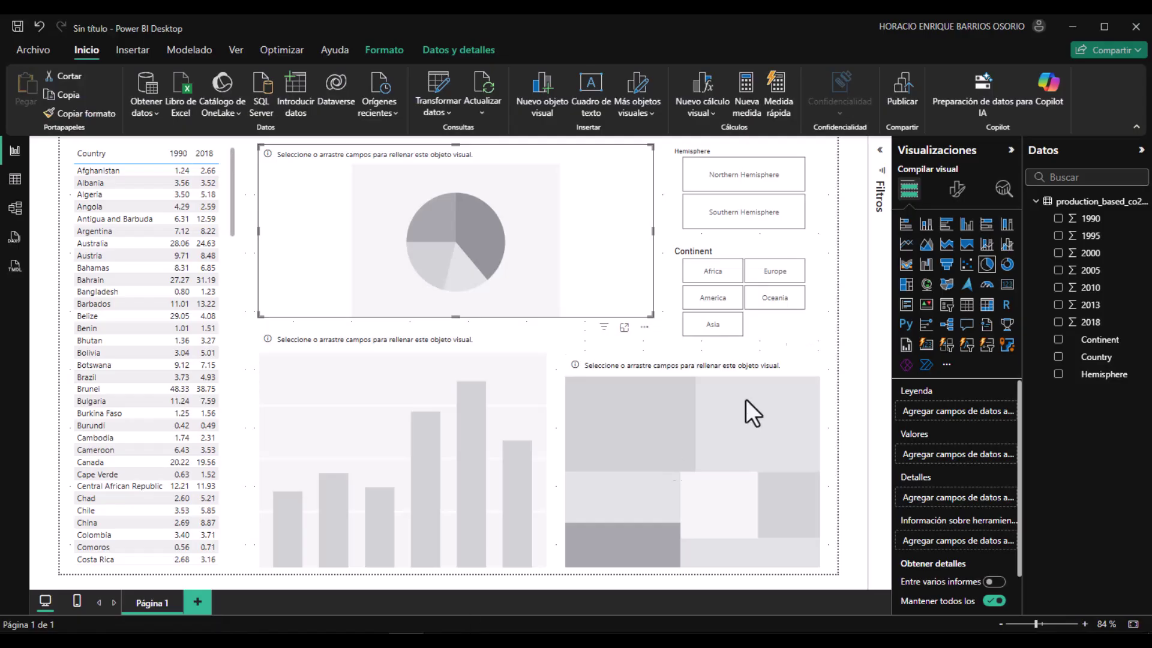
- Assign Continent to the X axis and 2000 to the Y axis of the stacked column chart
{"action": "left_click", "coordinate": [444, 434]}
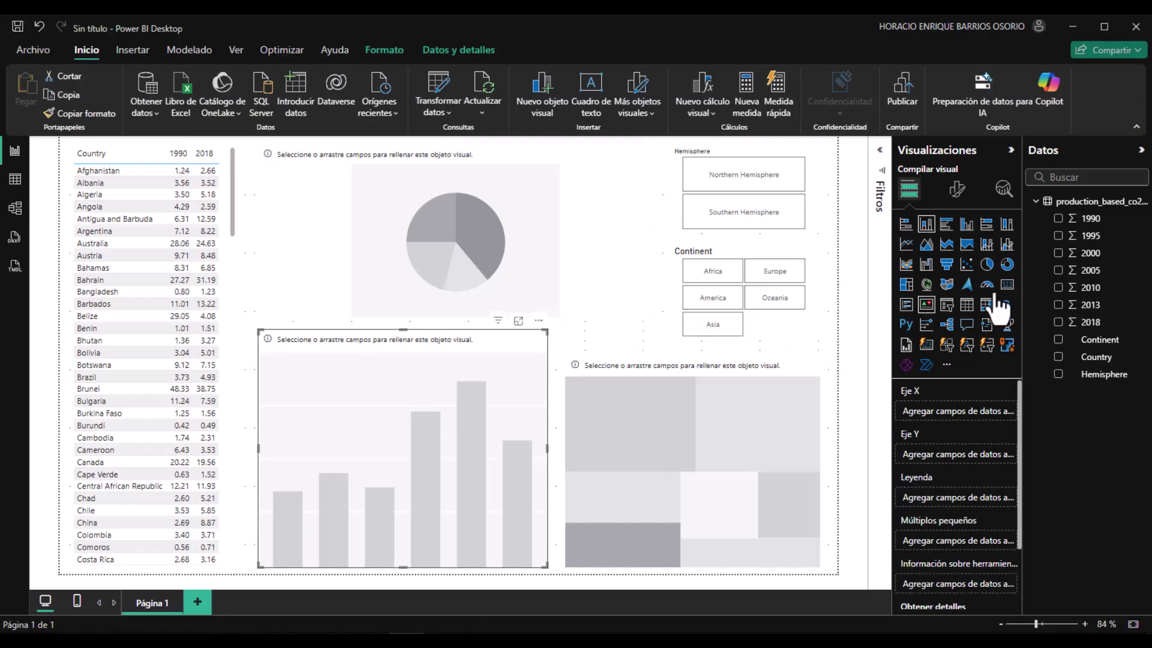
{"action": "left_click_drag", "start_coordinate": [1096, 255], "coordinate": [973, 454]}
{"action": "left_click_drag", "start_coordinate": [1099, 339], "coordinate": [977, 414]}
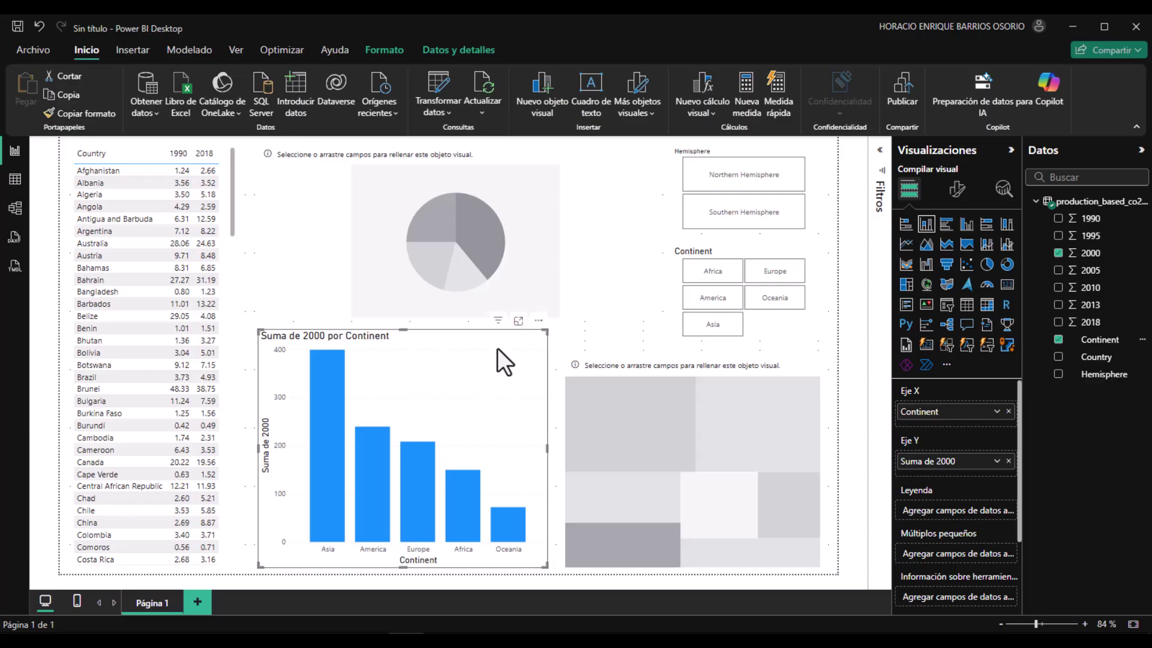
- Review the browser instructions on labelling the column chart's axis titles and return to Power BI Desktop
{"action": "mouse_move", "coordinate": [326, 400]}
{"action": "left_click", "coordinate": [229, 641]}
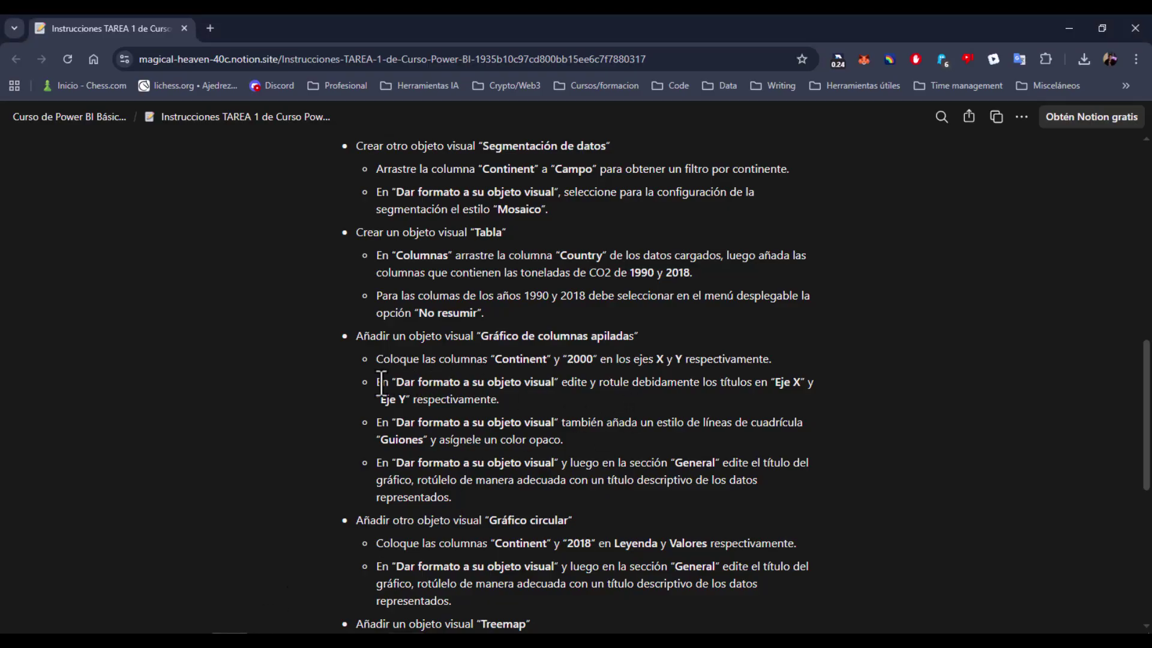
{"action": "left_click_drag", "start_coordinate": [379, 382], "coordinate": [524, 400]}
{"action": "left_click", "coordinate": [536, 408]}
{"action": "left_click", "coordinate": [1067, 29]}
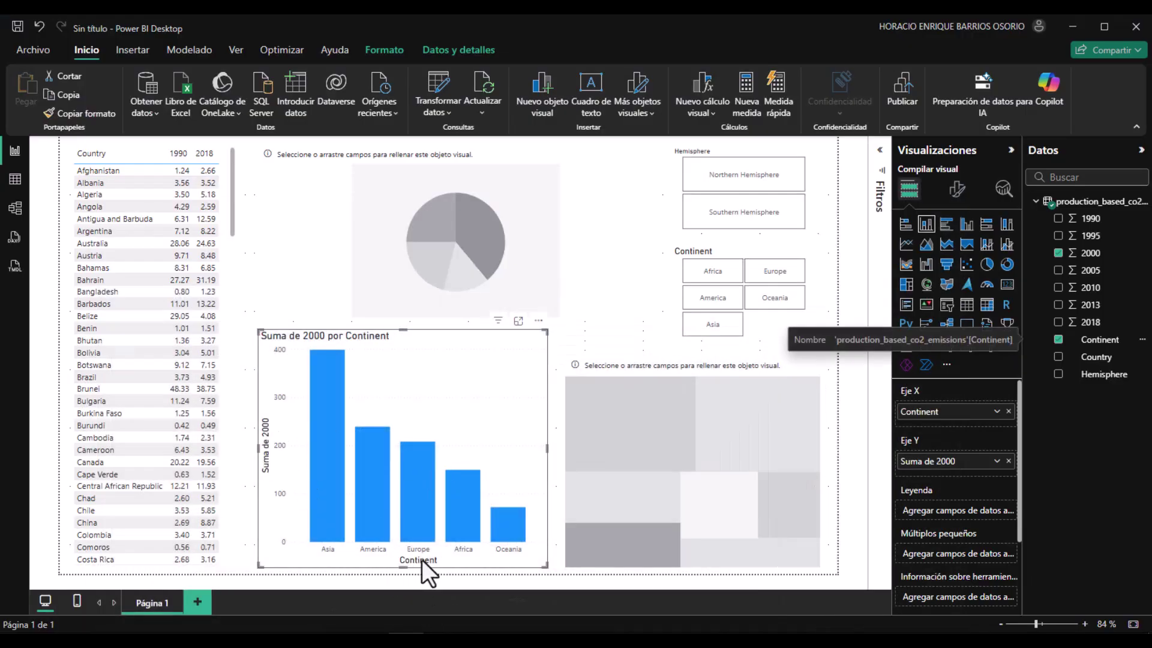
- Set the column chart's X axis title text to "Continente"
{"action": "left_click", "coordinate": [957, 190]}
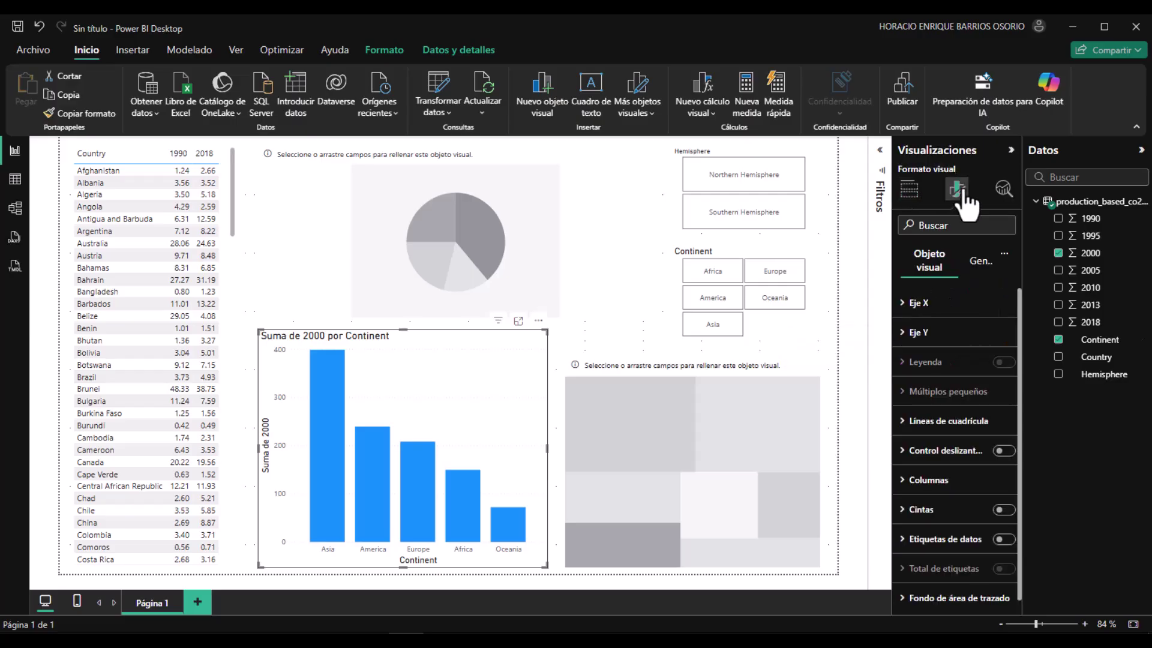
{"action": "left_click", "coordinate": [918, 303]}
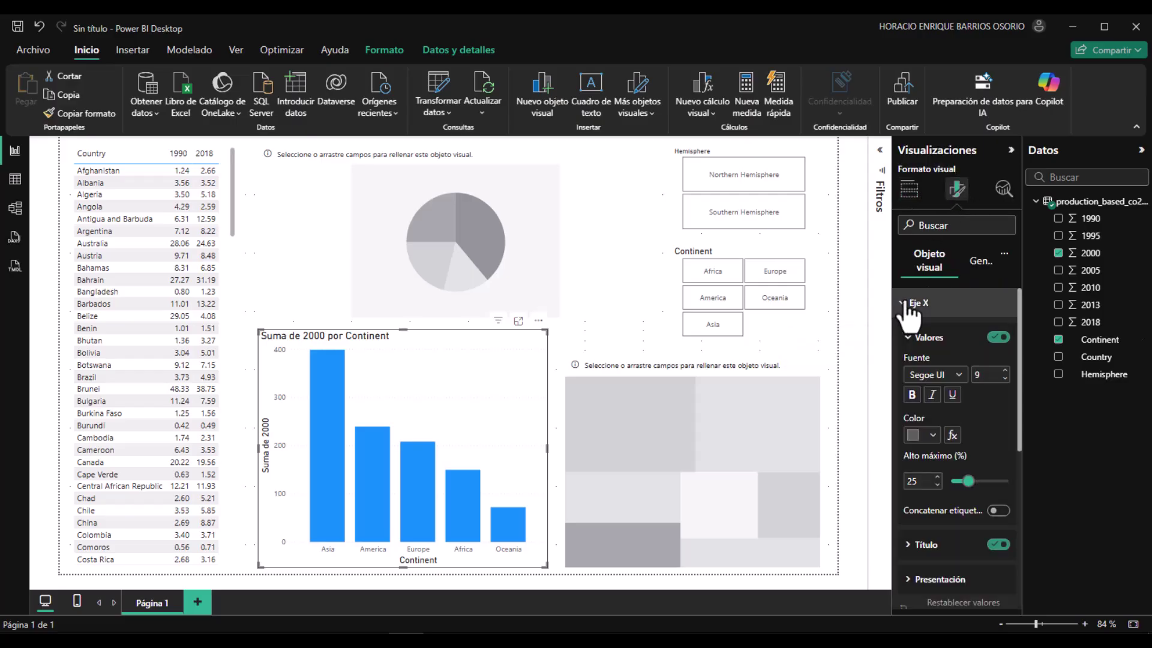
{"action": "scroll", "coordinate": [924, 384], "scroll_direction": "down", "scroll_amount": 4}
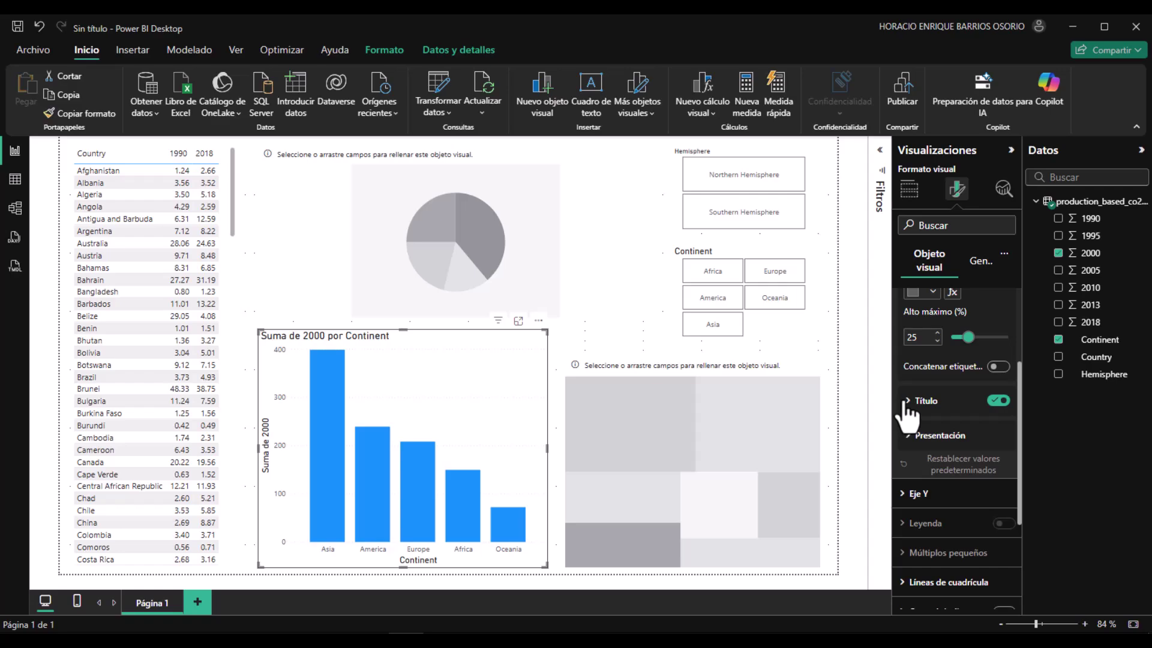
{"action": "left_click", "coordinate": [907, 401]}
{"action": "left_click", "coordinate": [939, 439]}
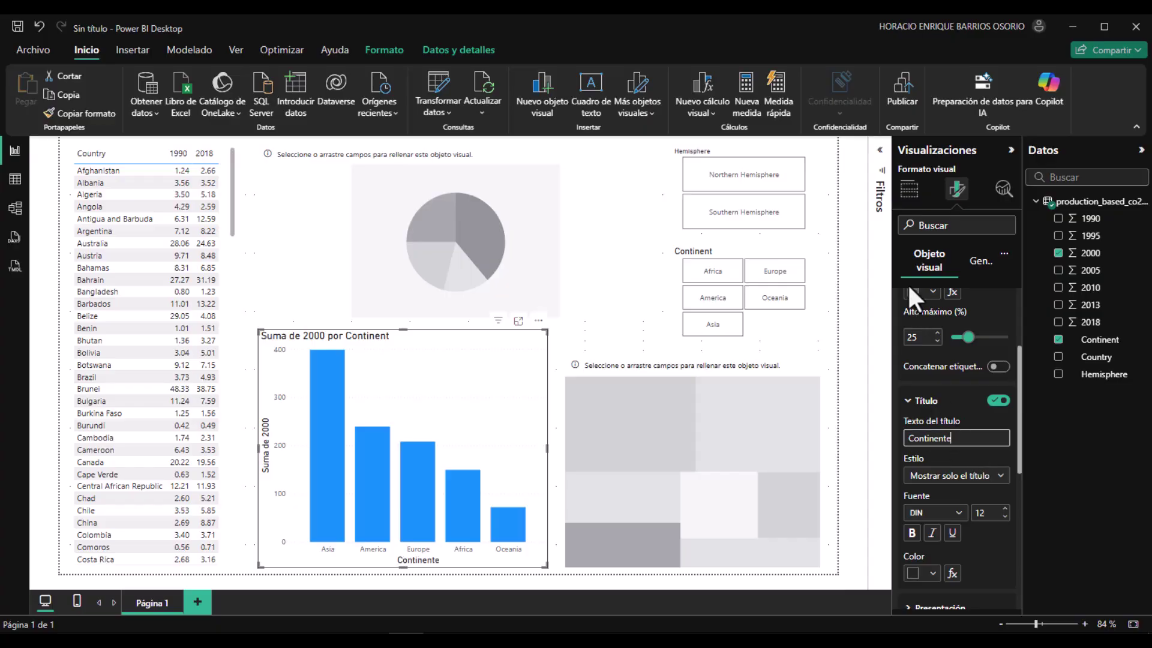
- Set the column chart's Y axis title text to "Toneladas métricas de CO2 en el año 2000"
{"action": "scroll", "coordinate": [948, 340], "scroll_direction": "down", "scroll_amount": 4}
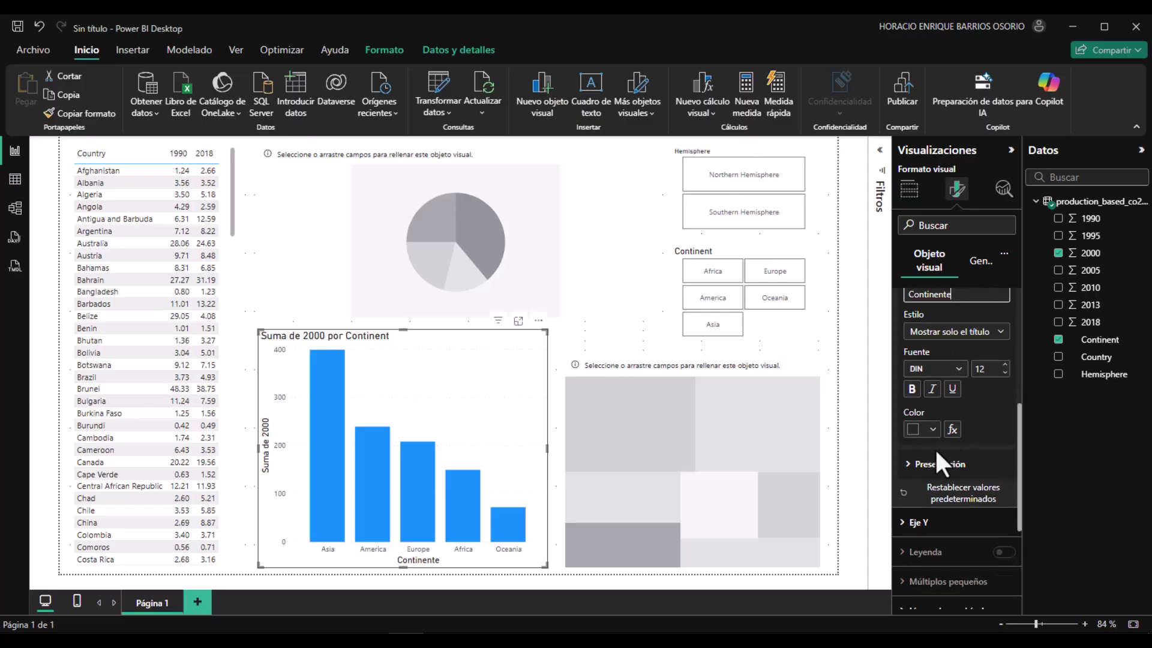
{"action": "scroll", "coordinate": [933, 476], "scroll_direction": "down", "scroll_amount": 4}
{"action": "left_click", "coordinate": [919, 379]}
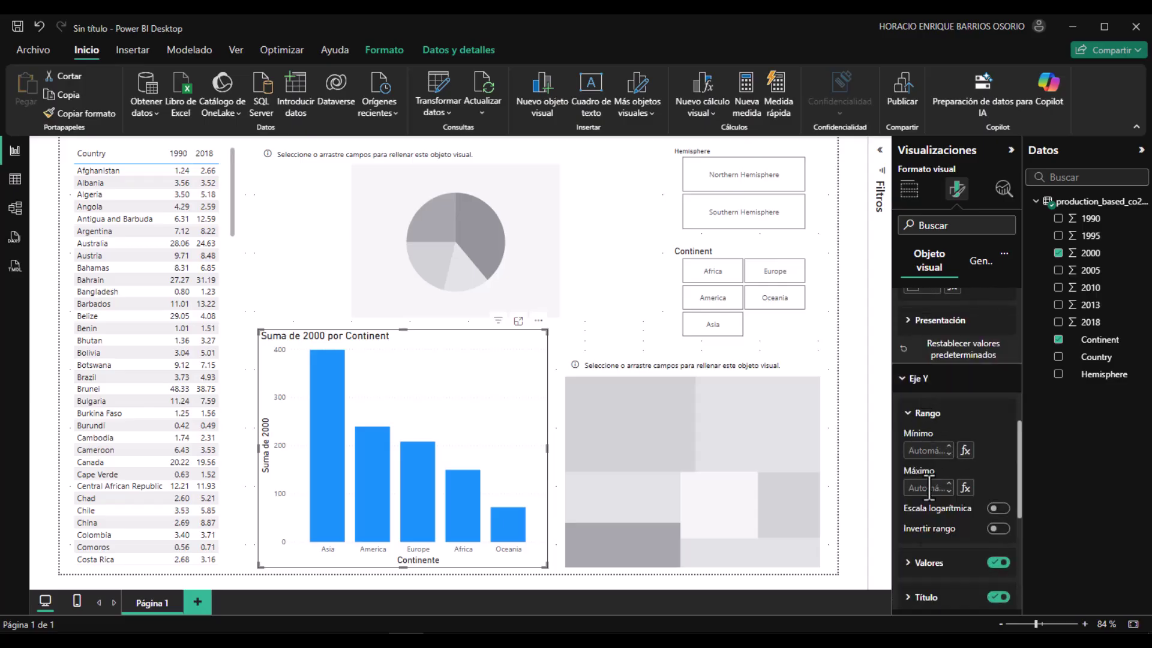
{"action": "left_click", "coordinate": [921, 597]}
{"action": "scroll", "coordinate": [924, 540], "scroll_direction": "down", "scroll_amount": 4}
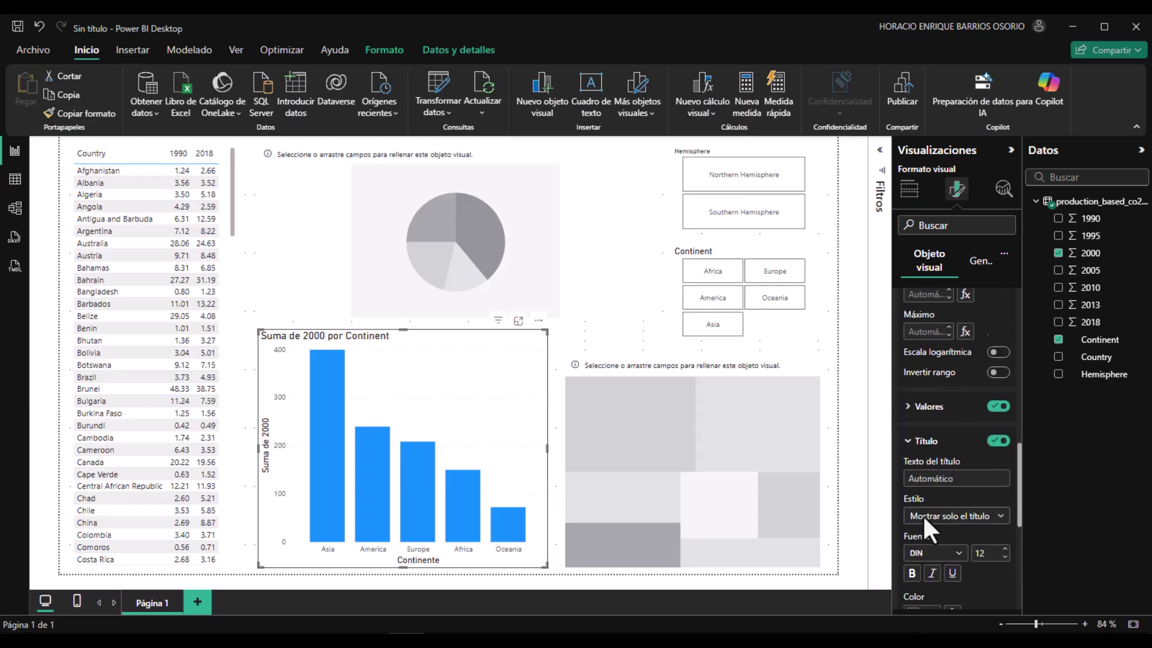
{"action": "left_click", "coordinate": [924, 418]}
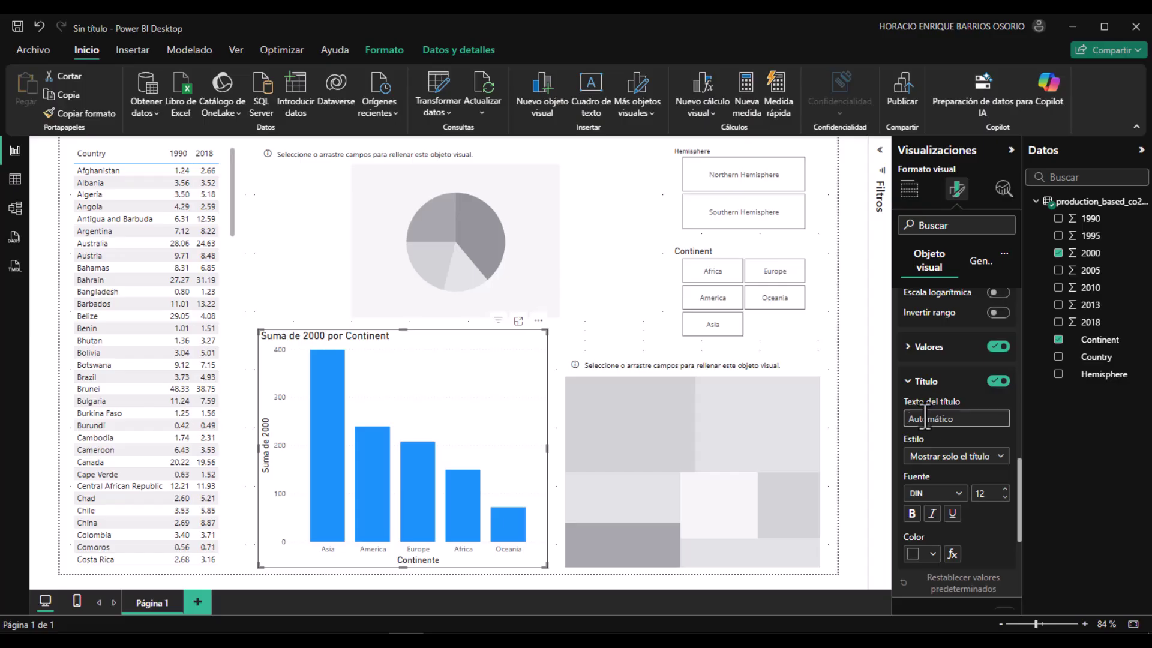
{"action": "type", "text": "Emision"}
{"action": "double_click", "coordinate": [926, 418]}
{"action": "type", "text": "Tonelad"}
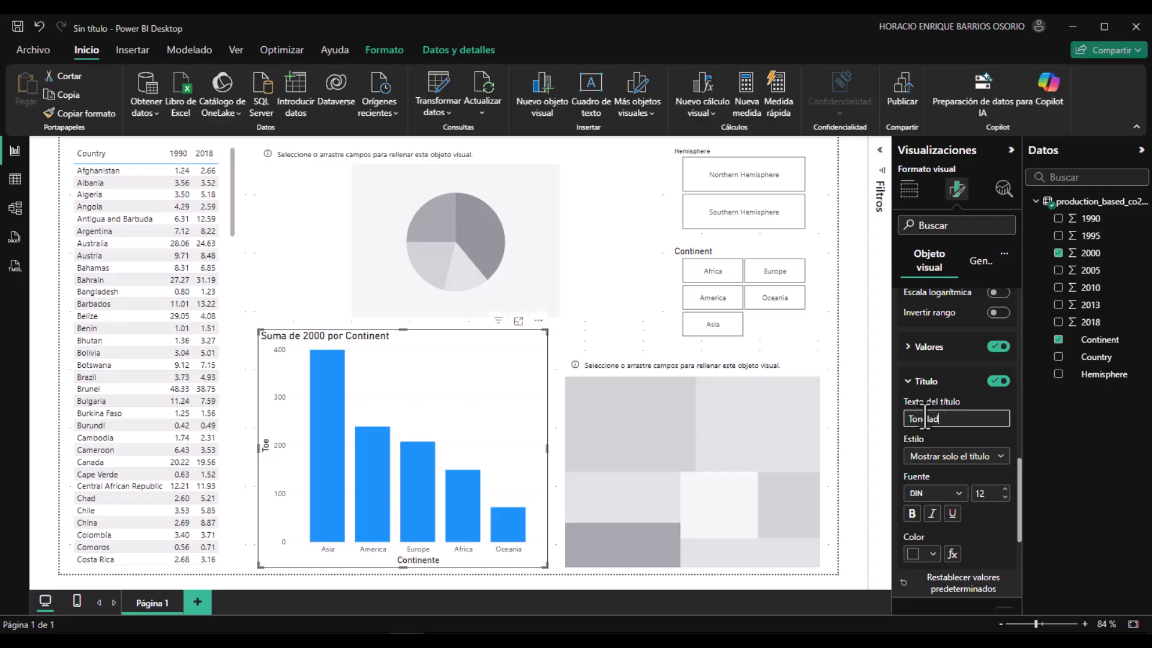
{"action": "type", "text": "as métricas de CO2"}
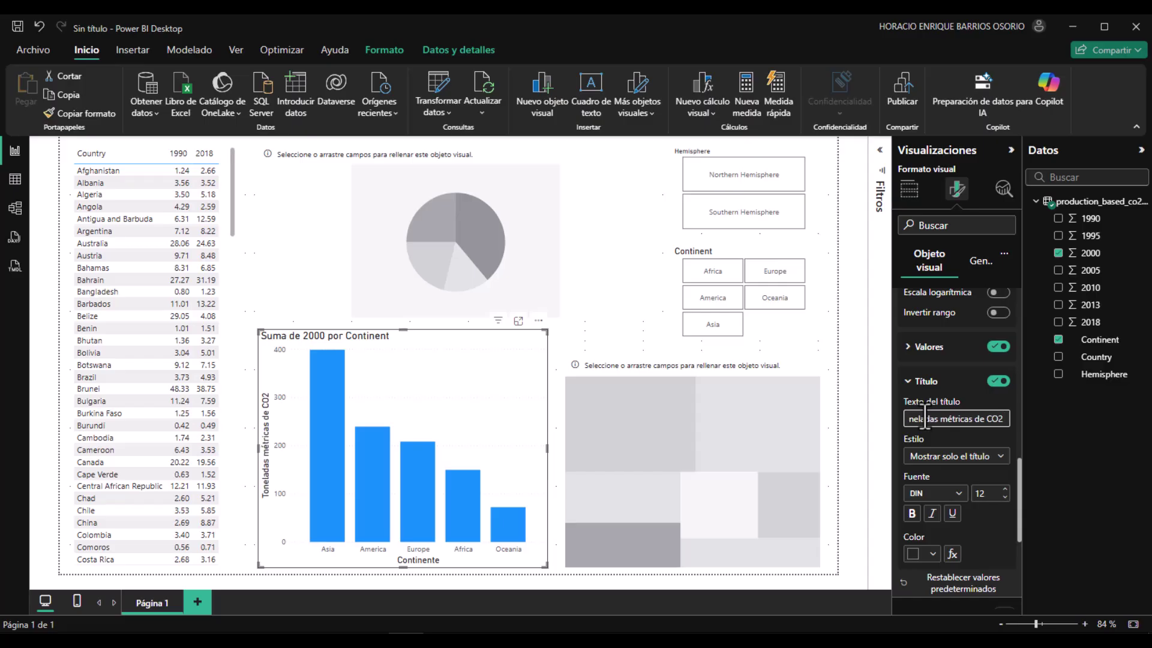
{"action": "type", "text": " en el año 2000"}
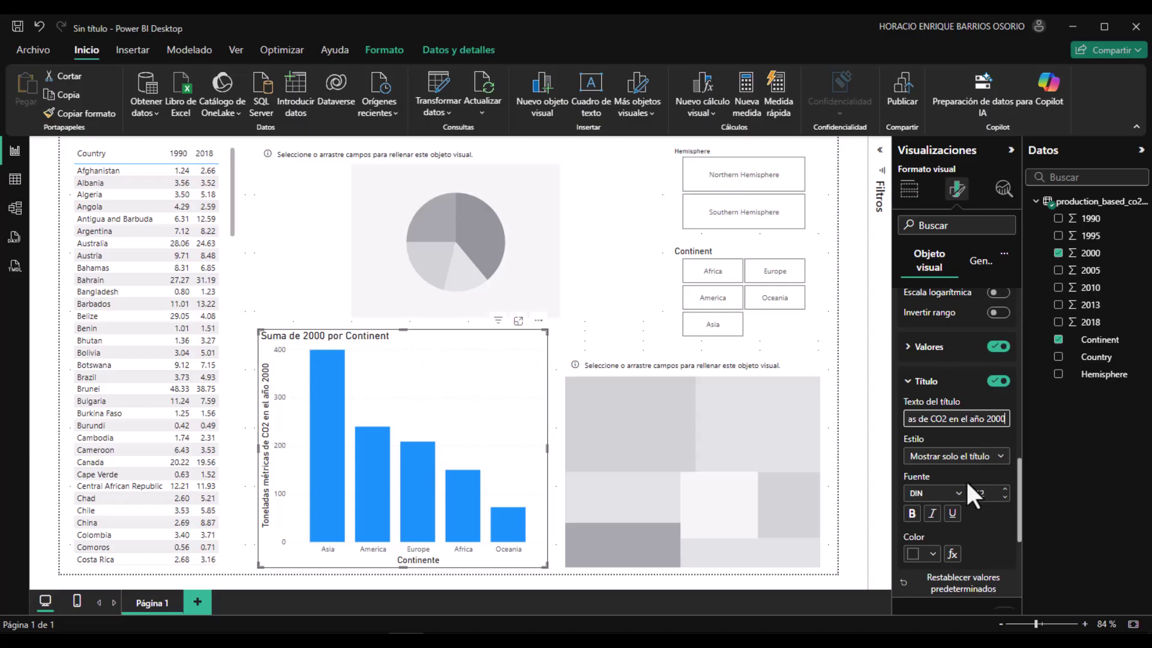
- Change the column chart's title to "Emisiones de CO2 [año 2000] or Continente"
{"action": "scroll", "coordinate": [966, 480], "scroll_direction": "down", "scroll_amount": 3}
{"action": "scroll", "coordinate": [966, 492], "scroll_direction": "up", "scroll_amount": 3}
{"action": "left_click", "coordinate": [973, 261]}
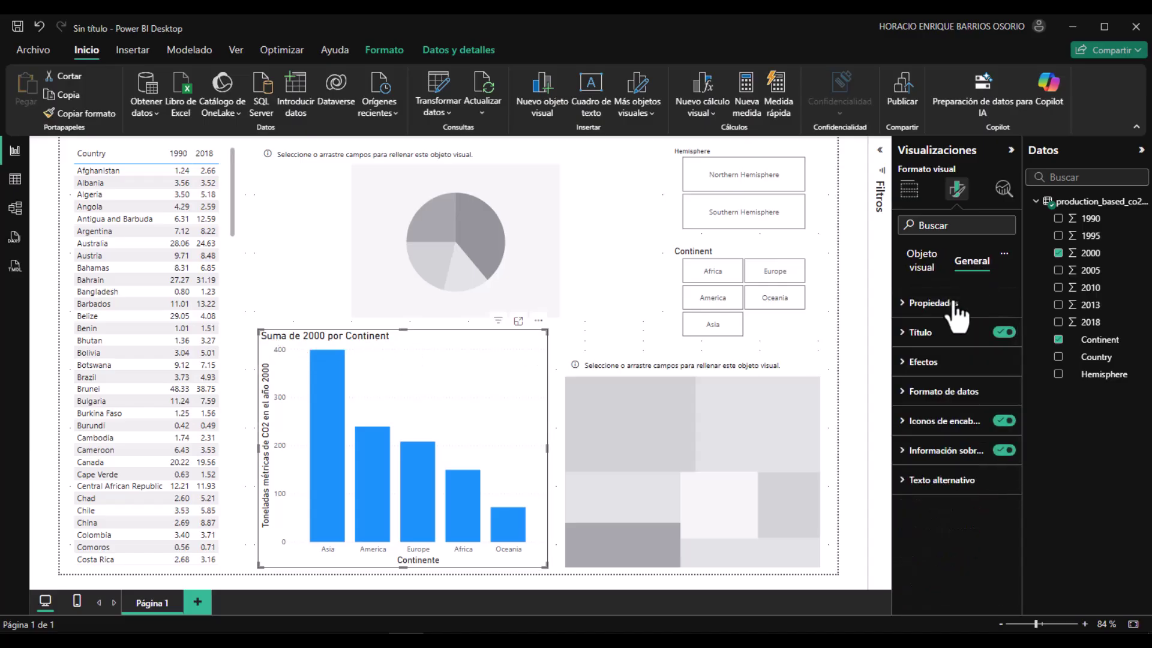
{"action": "left_click", "coordinate": [907, 335]}
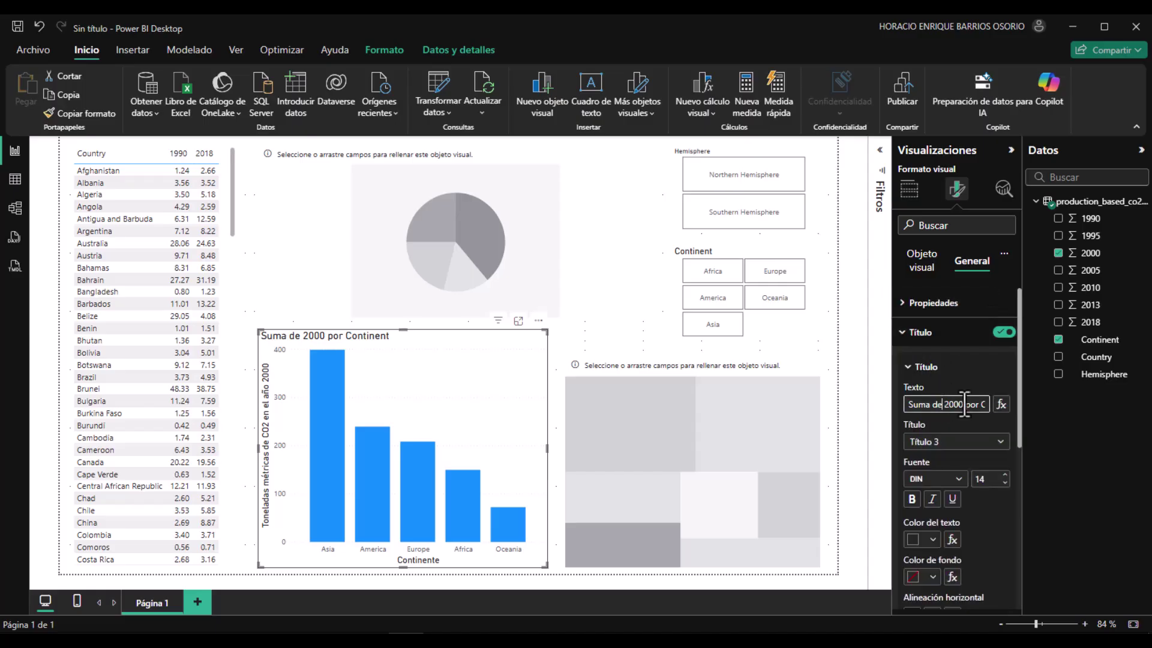
{"action": "left_click_drag", "start_coordinate": [965, 404], "coordinate": [903, 406]}
{"action": "type", "text": "Emisiones de CO\""}
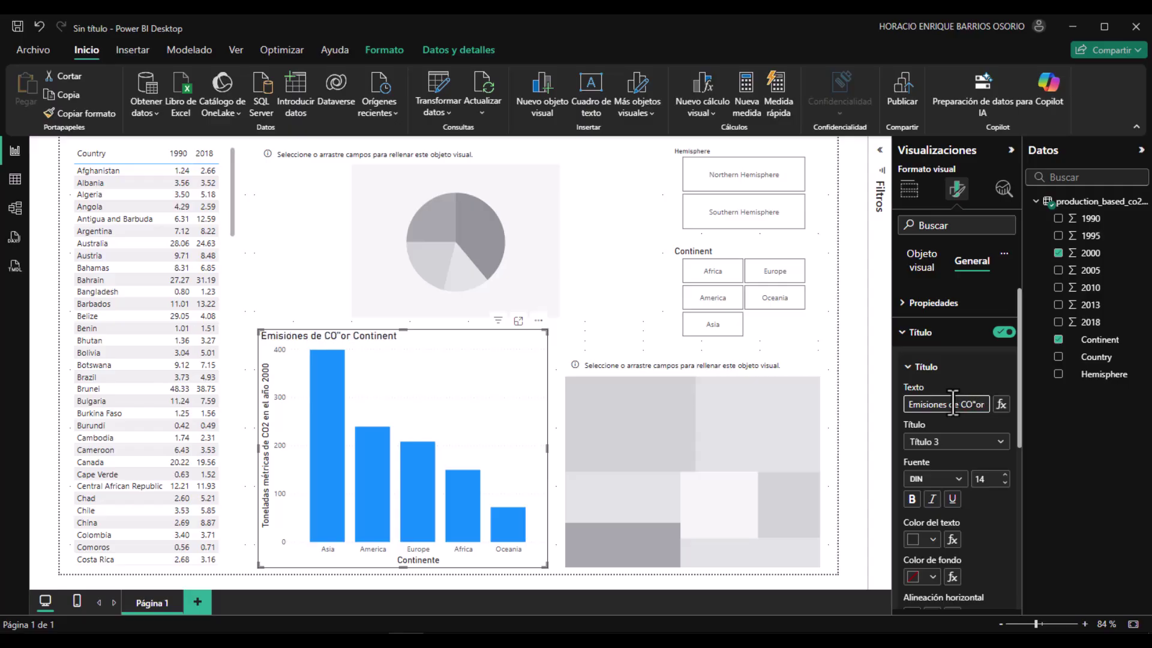
{"action": "type", "text": " [año 2000"}
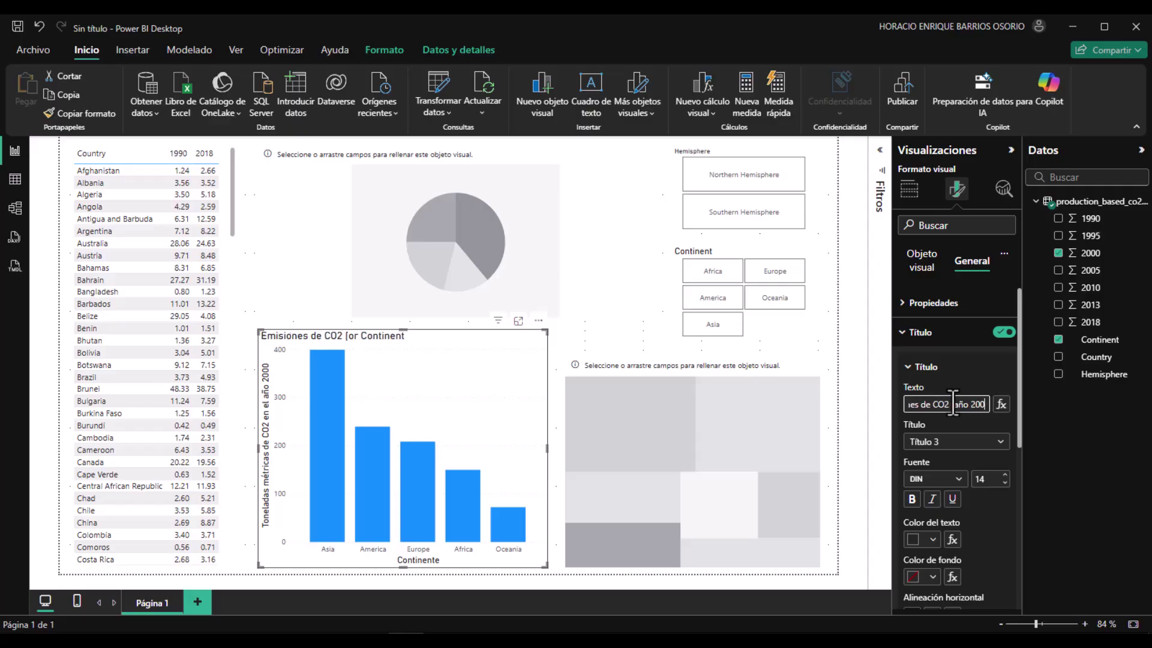
{"action": "type", "text": "]"}
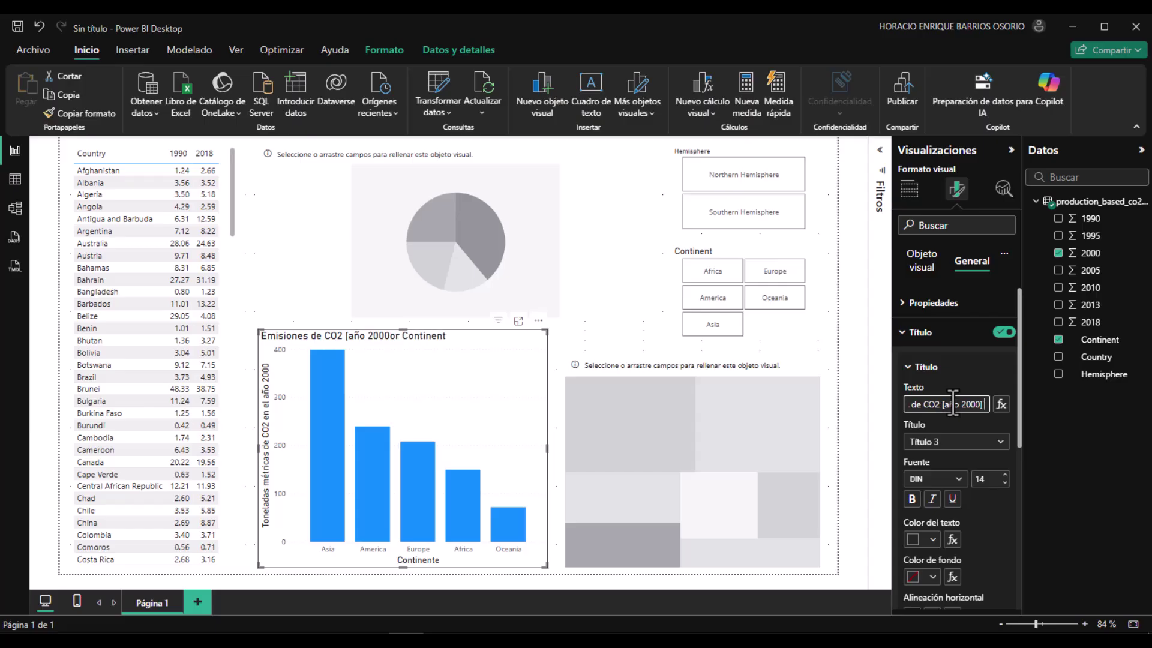
{"action": "key", "text": "End"}
{"action": "type", "text": "e"}
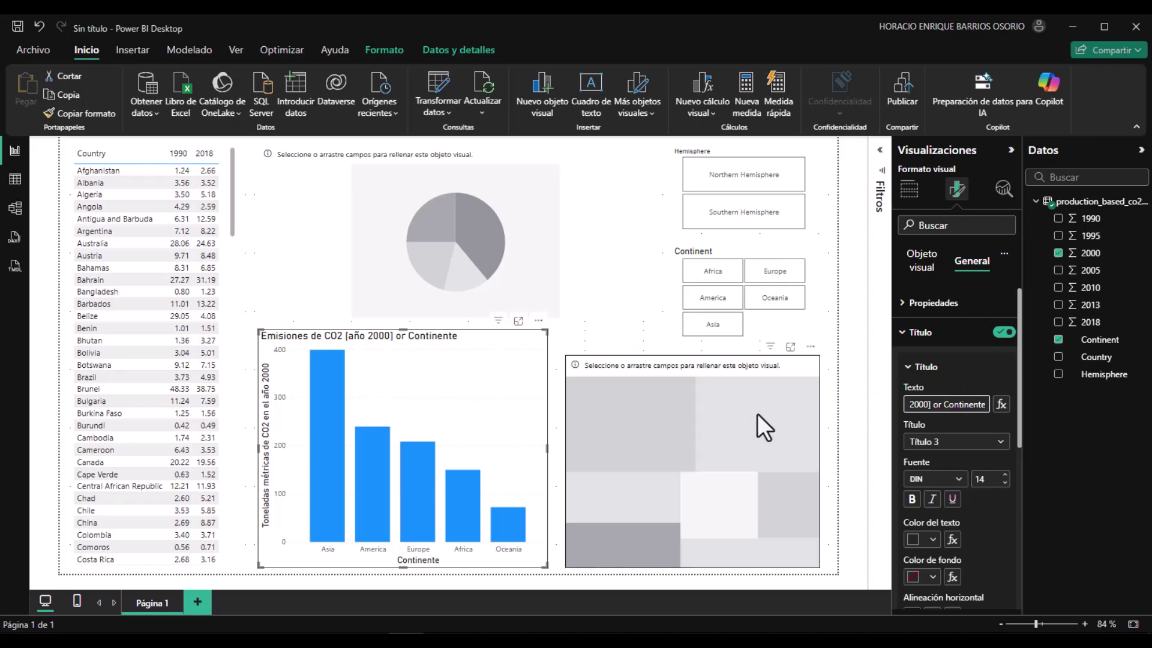
- Check the browser instructions and set the column chart's horizontal gridlines to the "Guiones" line style
{"action": "key", "text": "alt+Tab"}
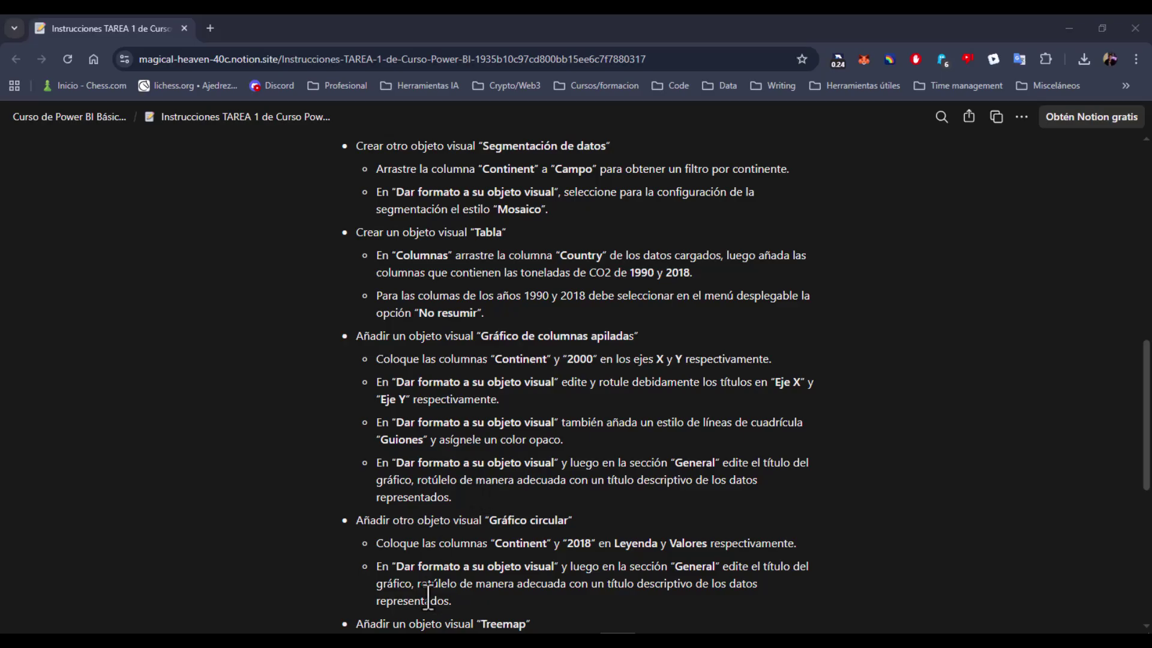
{"action": "left_click", "coordinate": [408, 640]}
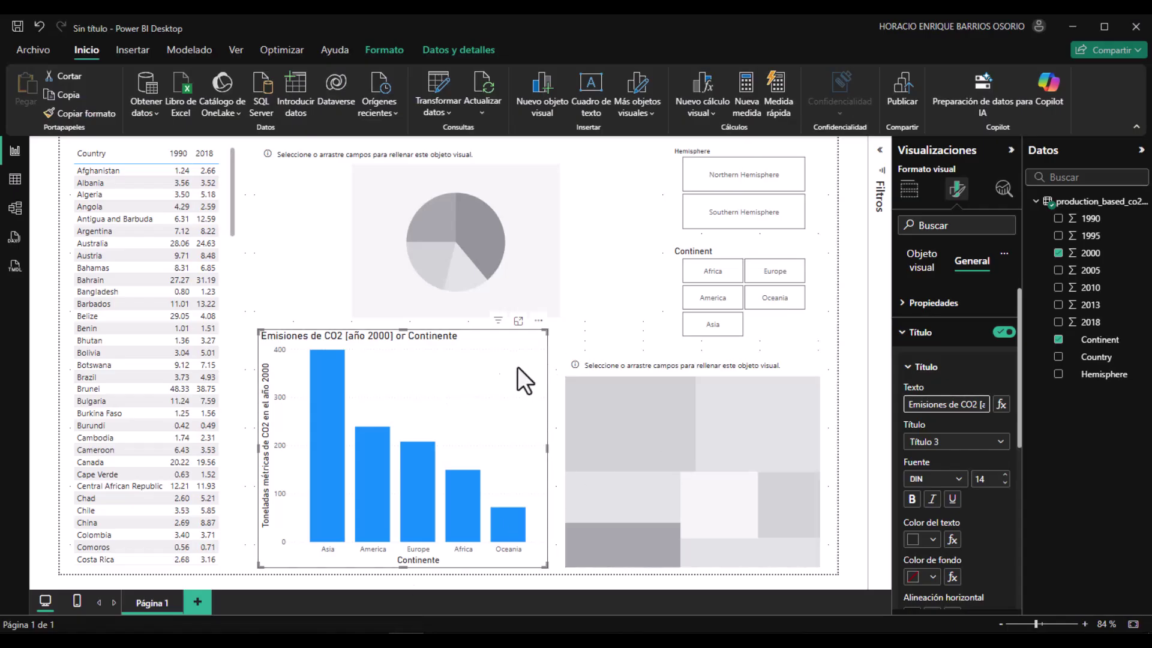
{"action": "left_click", "coordinate": [909, 190]}
{"action": "left_click", "coordinate": [956, 189]}
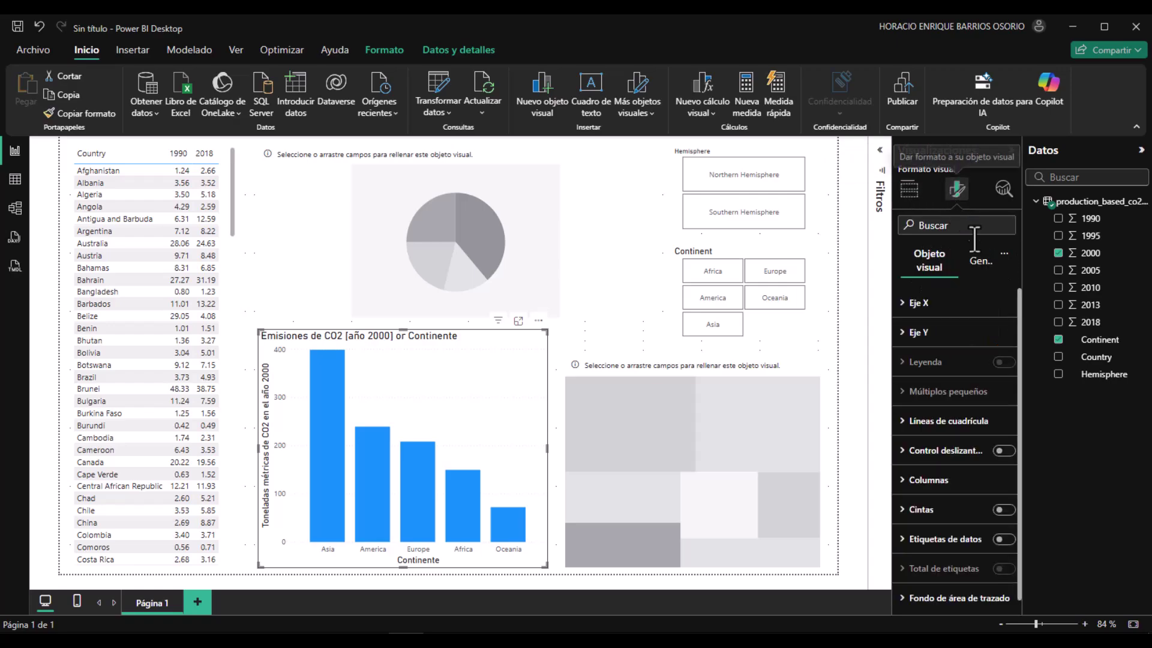
{"action": "left_click", "coordinate": [921, 421]}
{"action": "scroll", "coordinate": [924, 422], "scroll_direction": "down", "scroll_amount": 1}
{"action": "scroll", "coordinate": [922, 411], "scroll_direction": "down", "scroll_amount": 1}
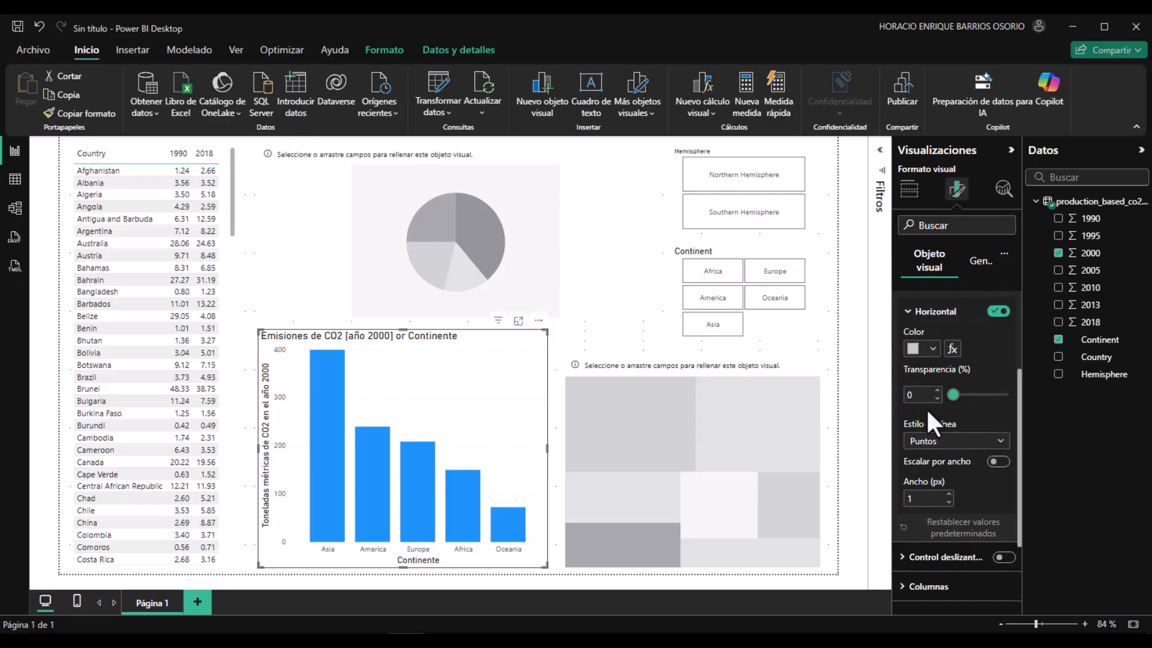
{"action": "left_click", "coordinate": [958, 444]}
{"action": "left_click", "coordinate": [933, 475]}
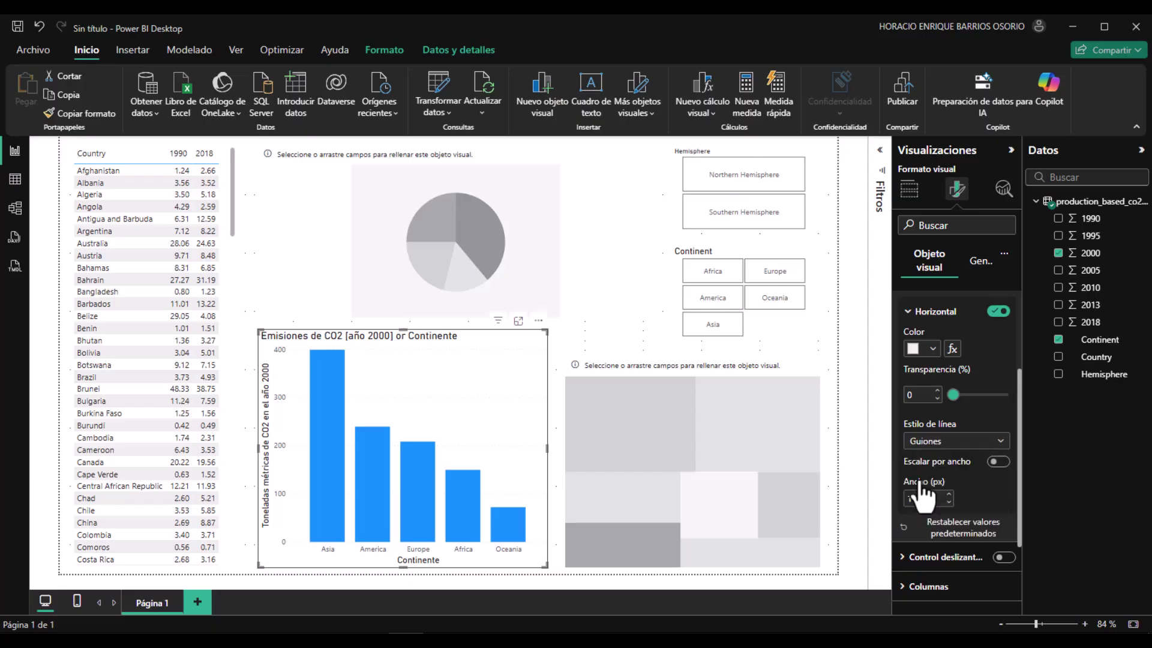
- Set the colour of the column chart's horizontal gridlines to black
{"action": "left_click", "coordinate": [932, 349]}
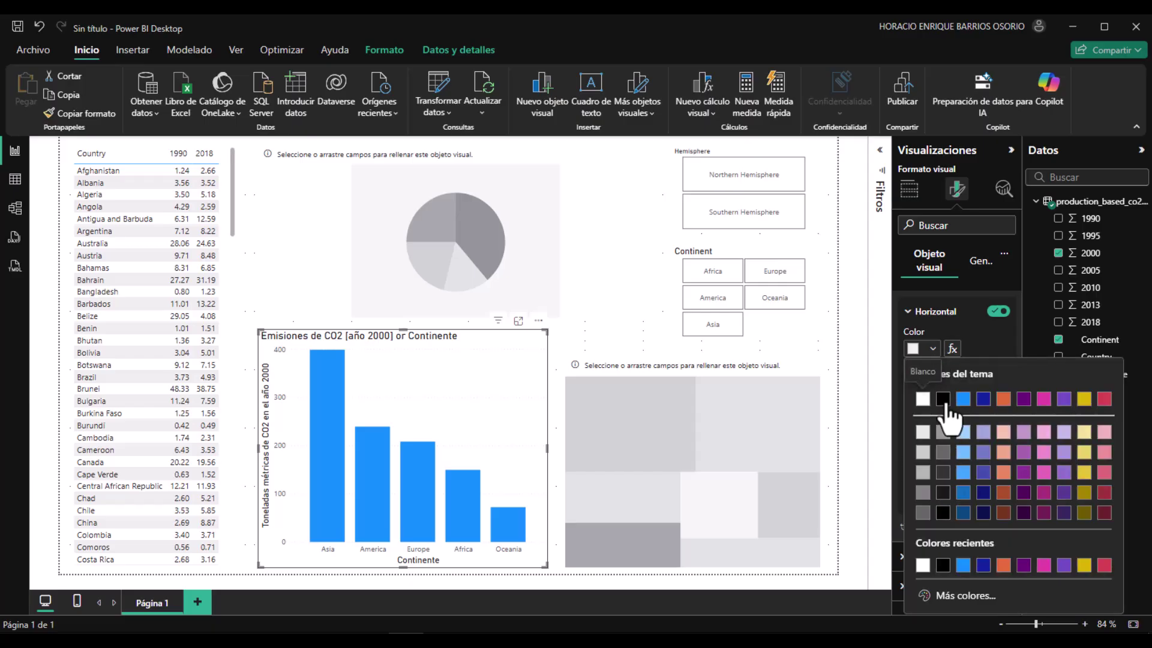
{"action": "left_click", "coordinate": [943, 399]}
{"action": "left_click", "coordinate": [933, 353]}
{"action": "left_click", "coordinate": [946, 466]}
{"action": "left_click", "coordinate": [933, 351]}
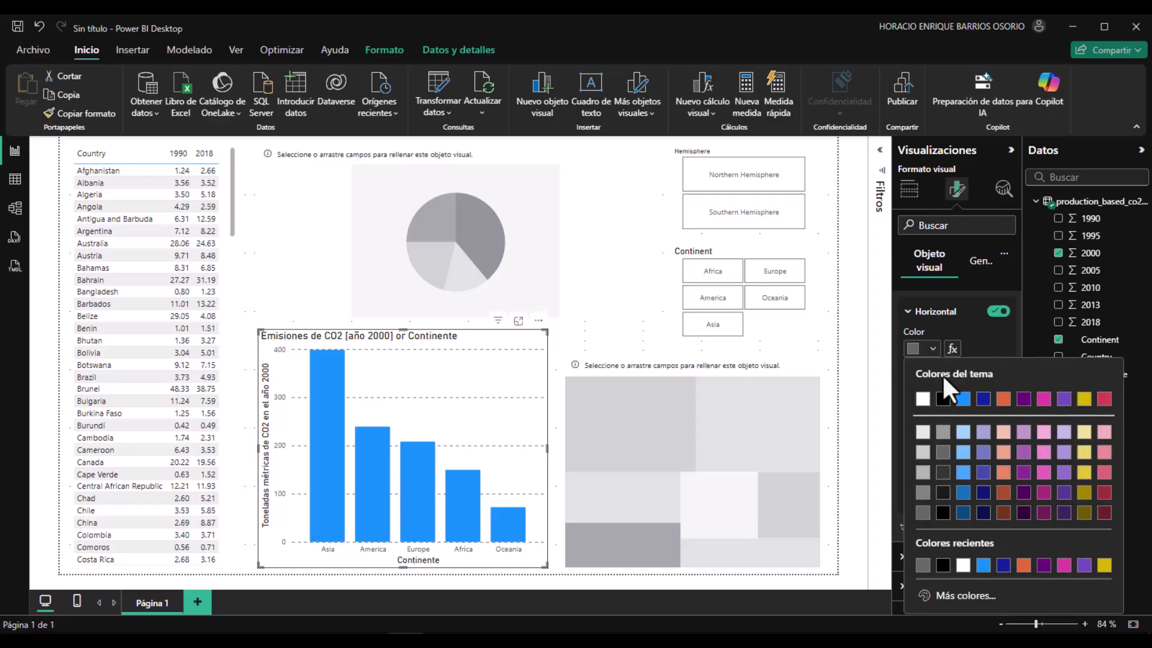
{"action": "left_click", "coordinate": [944, 399]}
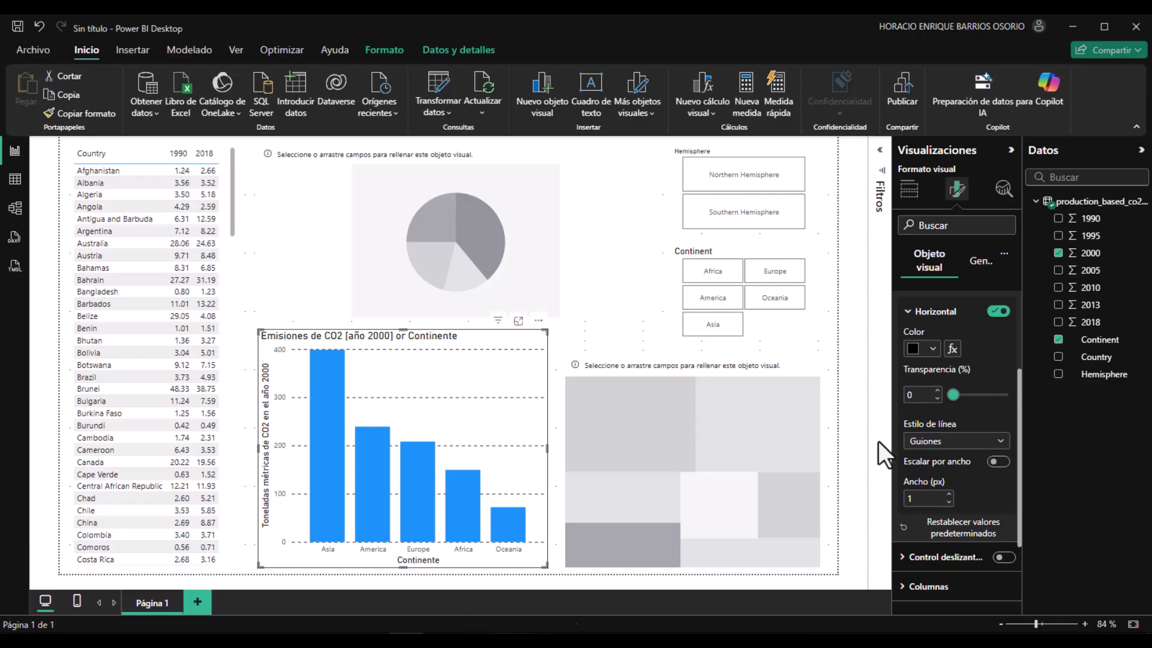
- Review the browser instructions for the remaining column chart, pie chart and treemap requirements and return to Power BI Desktop
{"action": "left_click", "coordinate": [230, 640]}
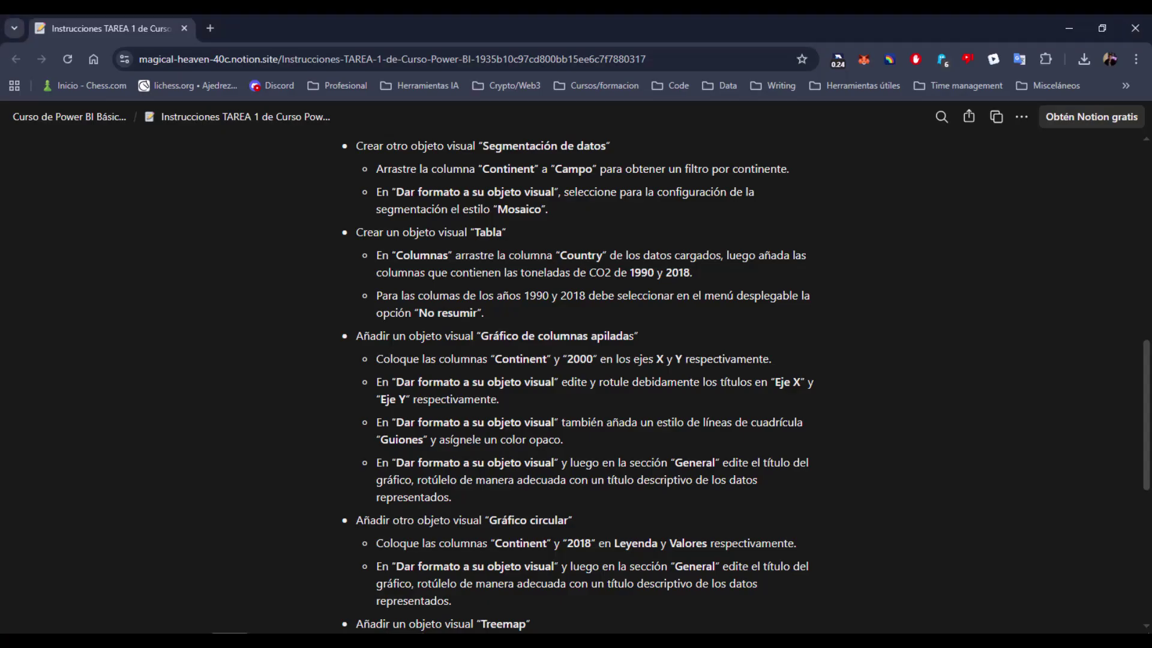
{"action": "key", "text": "alt+Tab"}
{"action": "scroll", "coordinate": [954, 390], "scroll_direction": "down", "scroll_amount": 2}
{"action": "scroll", "coordinate": [944, 420], "scroll_direction": "down", "scroll_amount": 2}
{"action": "scroll", "coordinate": [923, 429], "scroll_direction": "up", "scroll_amount": 5}
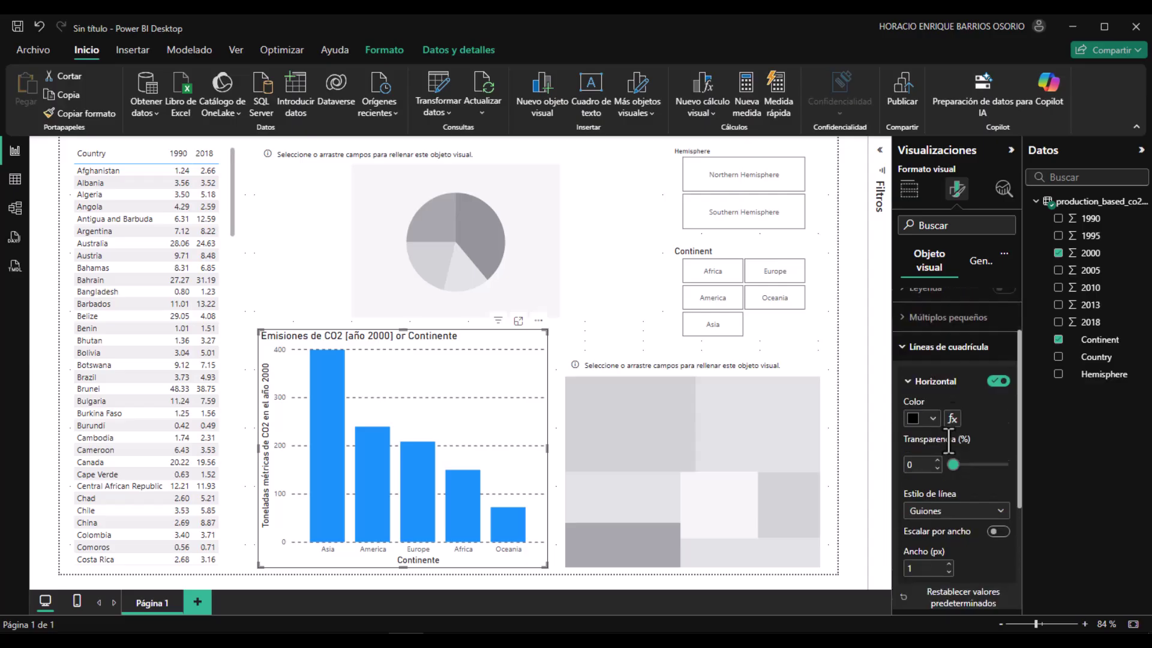
{"action": "left_click", "coordinate": [903, 422]}
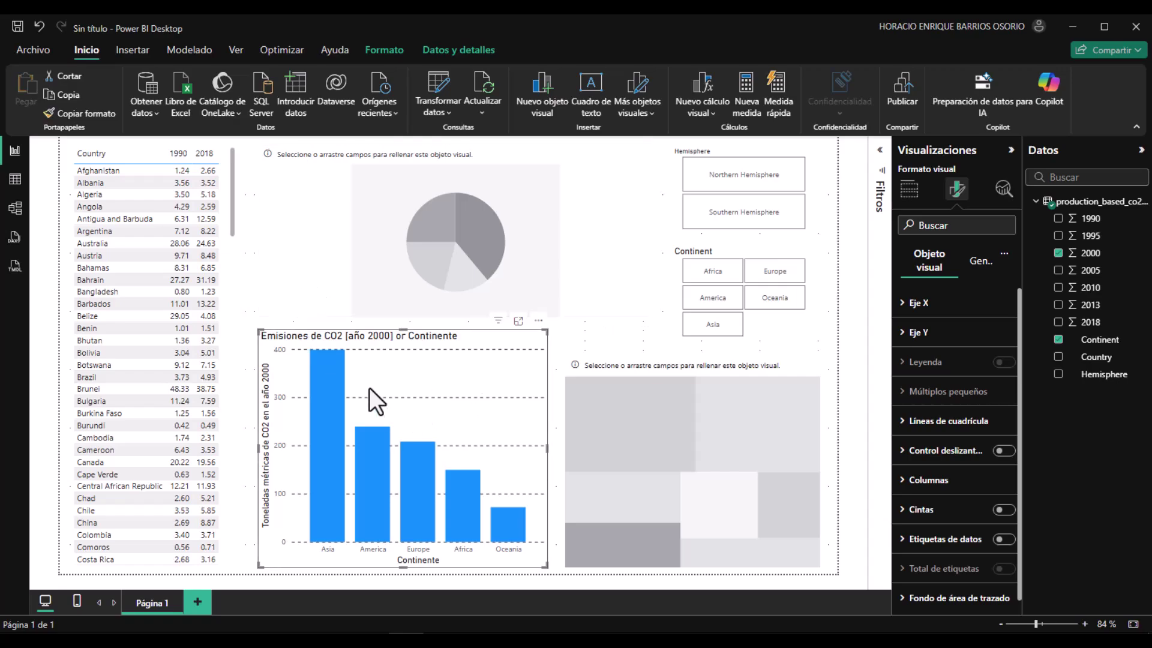
{"action": "left_click", "coordinate": [384, 640]}
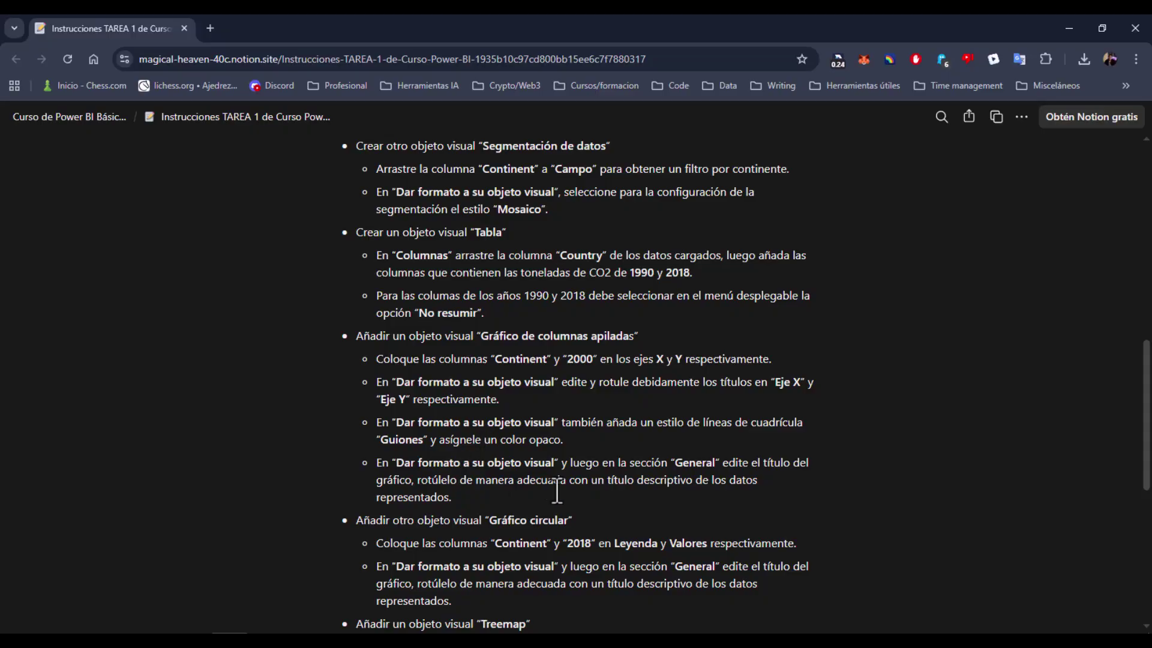
{"action": "scroll", "coordinate": [555, 486], "scroll_direction": "down", "scroll_amount": 1}
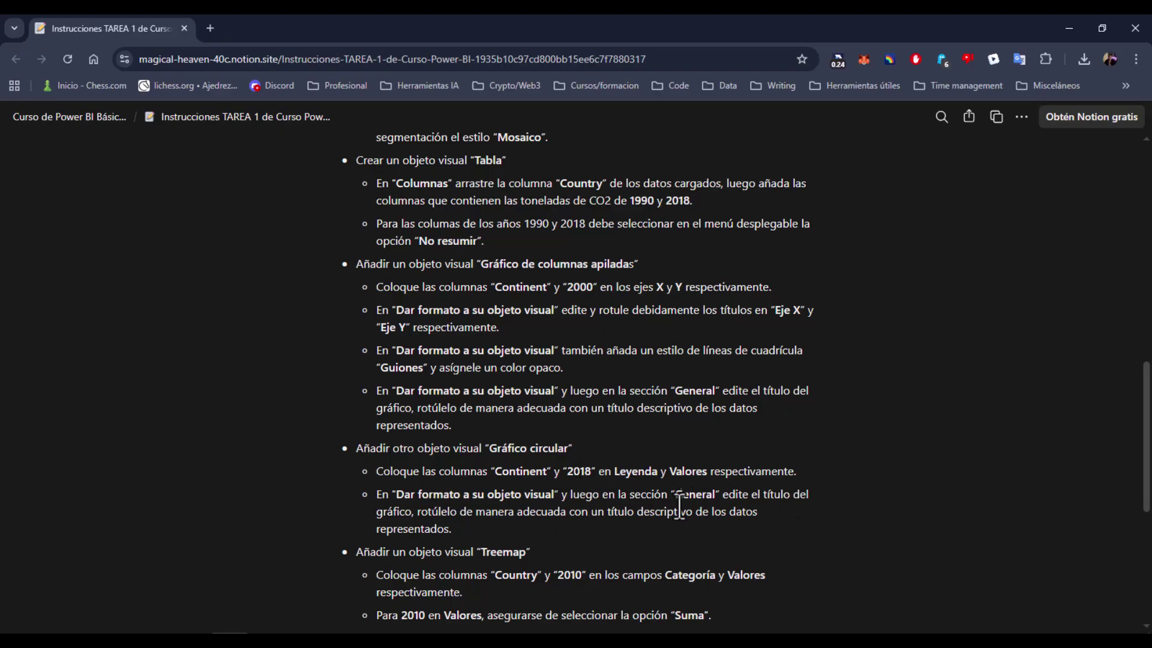
{"action": "scroll", "coordinate": [492, 498], "scroll_direction": "down", "scroll_amount": 2}
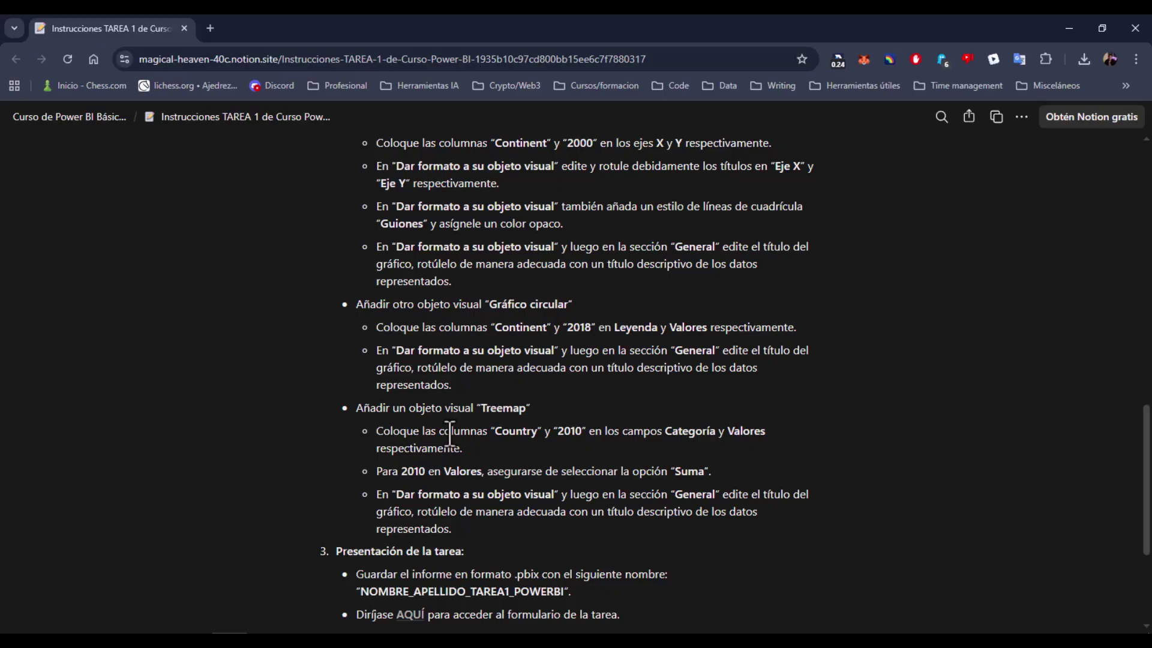
{"action": "left_click", "coordinate": [406, 640]}
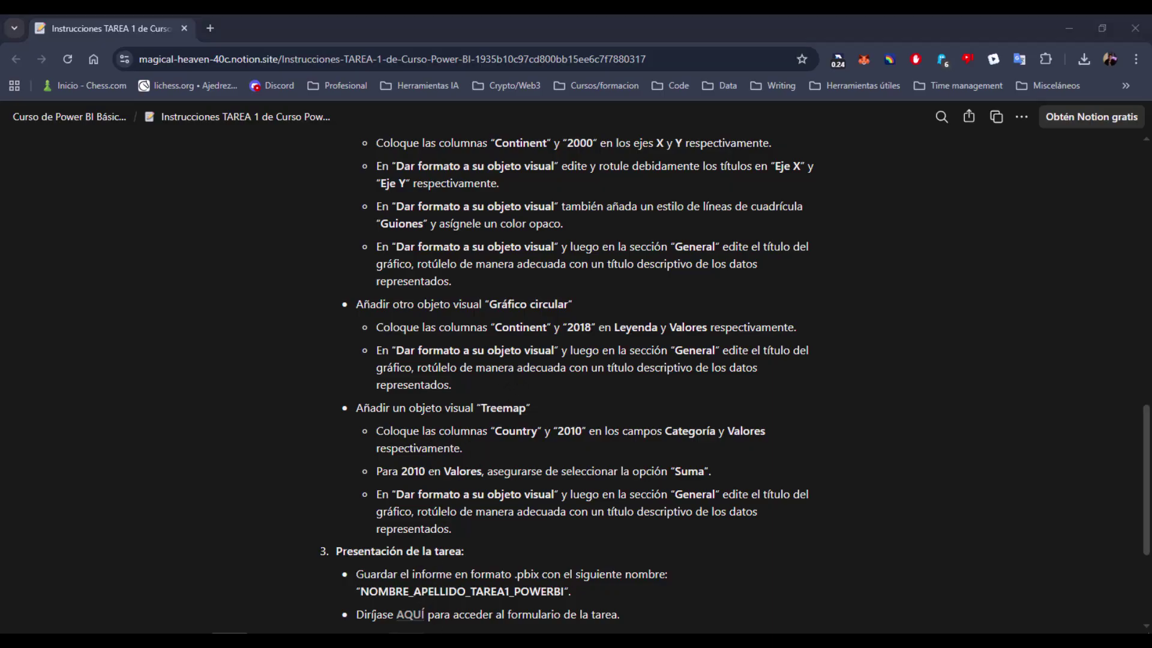
- Assign the Continent column to the pie chart's legend and the 2018 column to its values
{"action": "left_click", "coordinate": [484, 233]}
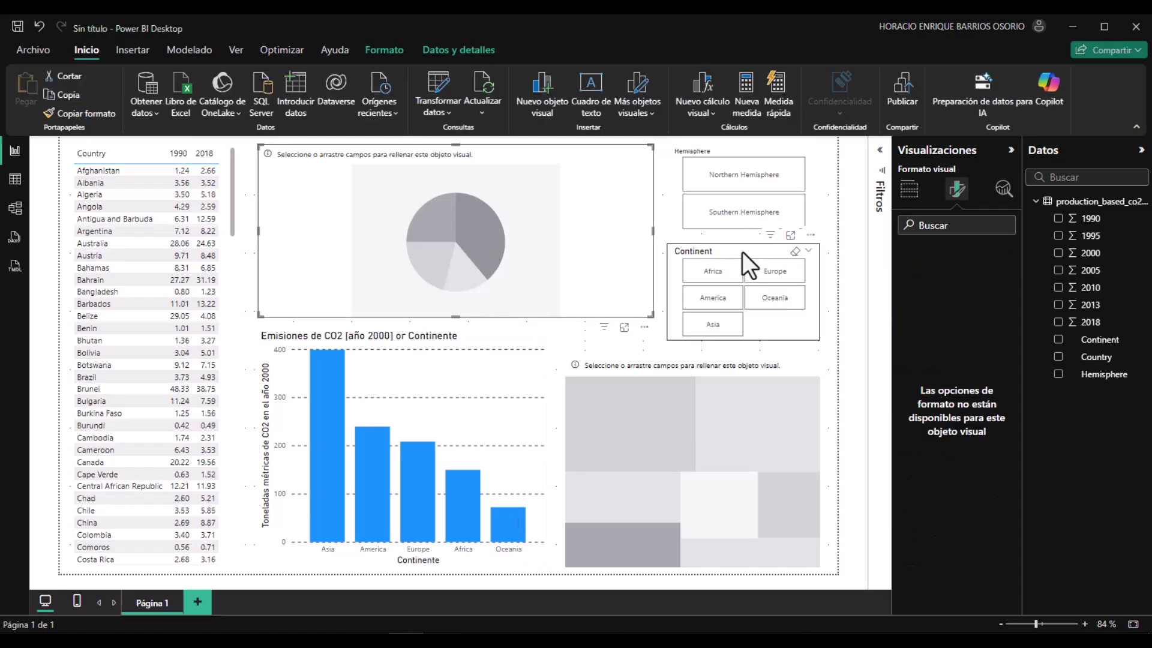
{"action": "left_click", "coordinate": [908, 189]}
{"action": "left_click_drag", "start_coordinate": [1071, 323], "coordinate": [959, 454]}
{"action": "left_click_drag", "start_coordinate": [1107, 347], "coordinate": [978, 411]}
- Change the pie chart's title to "Emisiones de CO2 [2018] por Continente"
{"action": "left_click", "coordinate": [957, 190]}
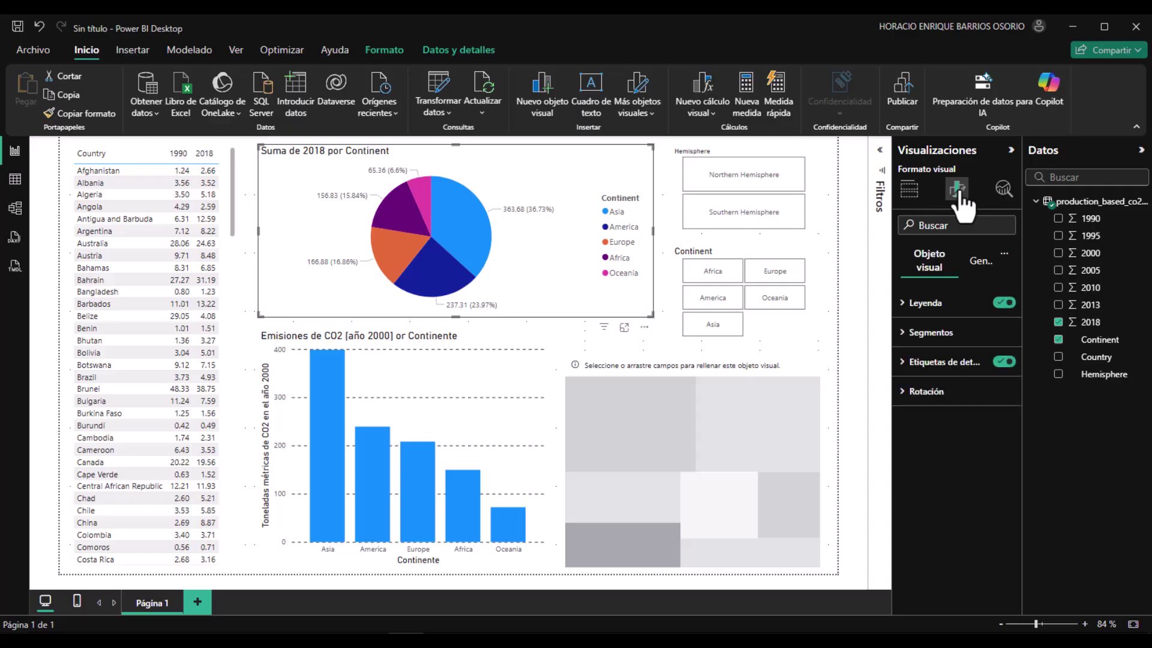
{"action": "left_click", "coordinate": [967, 264]}
{"action": "left_click", "coordinate": [924, 332]}
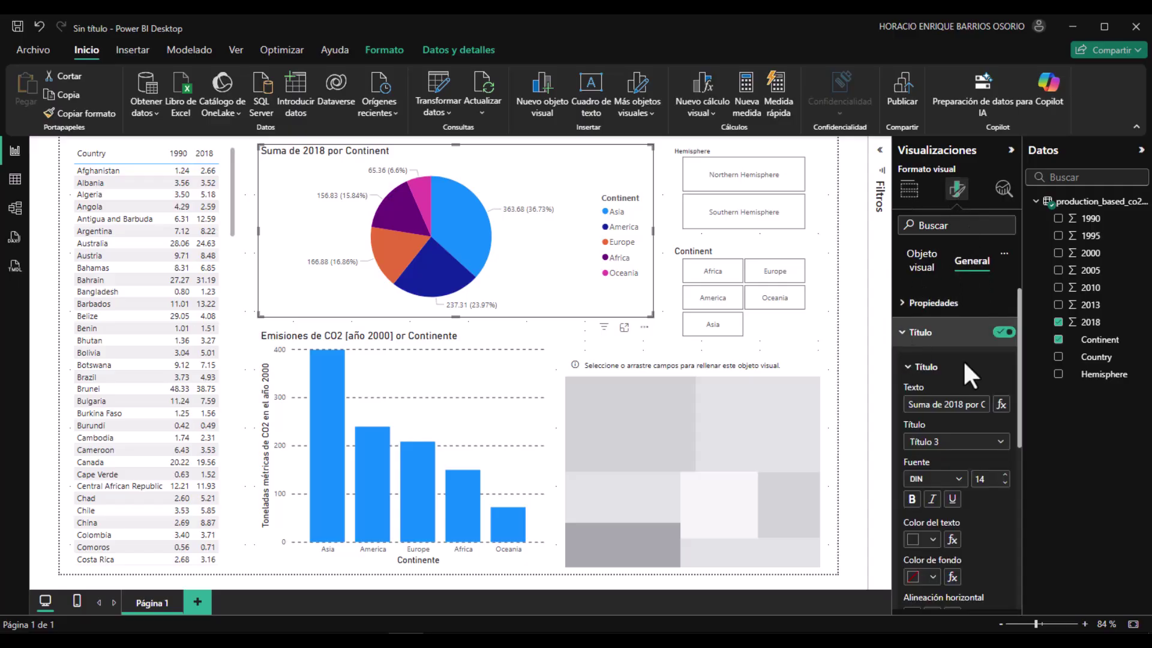
{"action": "left_click", "coordinate": [932, 404]}
{"action": "left_click_drag", "start_coordinate": [964, 406], "coordinate": [843, 400]}
{"action": "key", "text": "End"}
{"action": "key", "text": "shift+Home"}
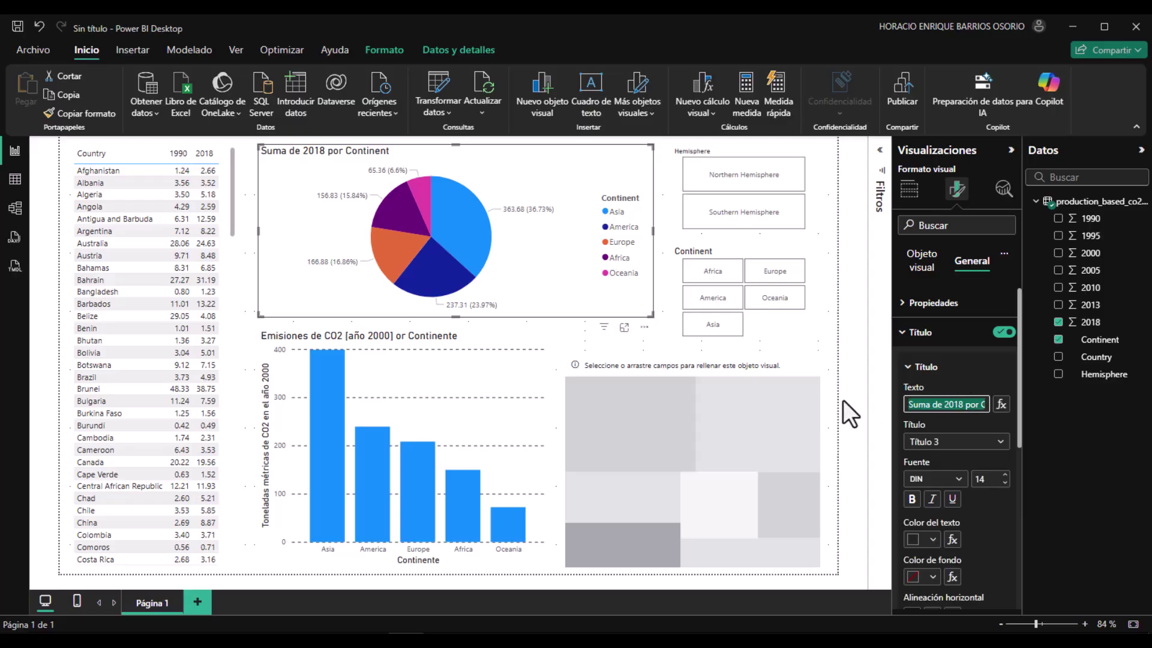
{"action": "type", "text": "Emisiones de CO2 [2018] por Continente"}
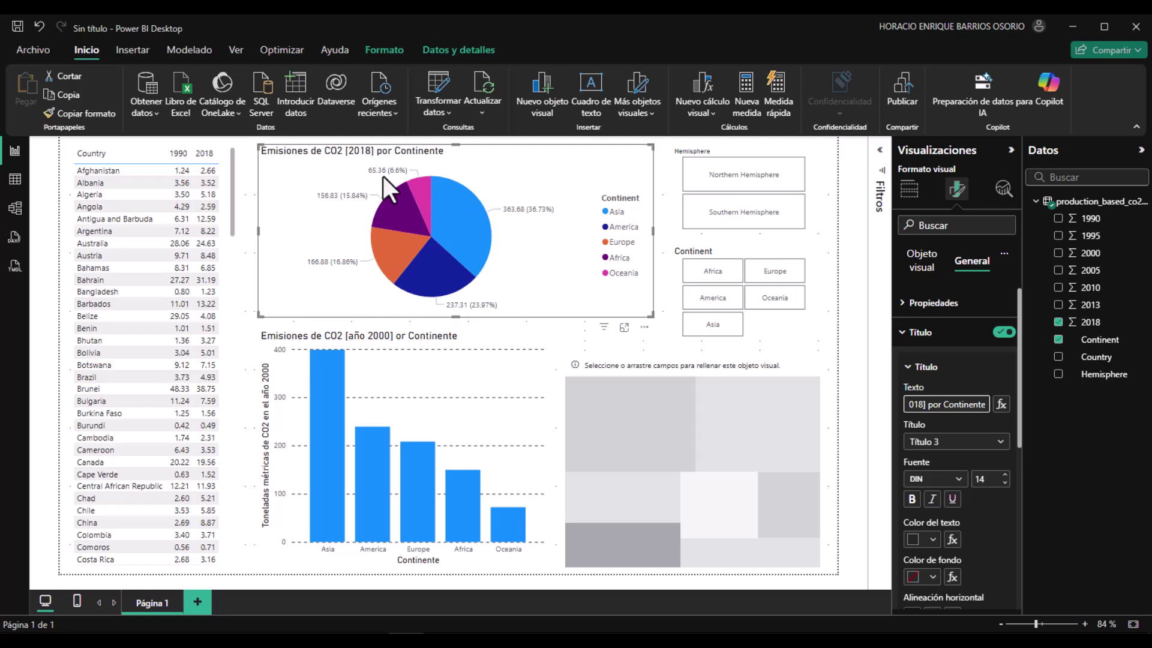
- Read the treemap and task submission instructions in the browser and return to Power BI Desktop
{"action": "mouse_move", "coordinate": [372, 174]}
{"action": "key", "text": "alt+Tab"}
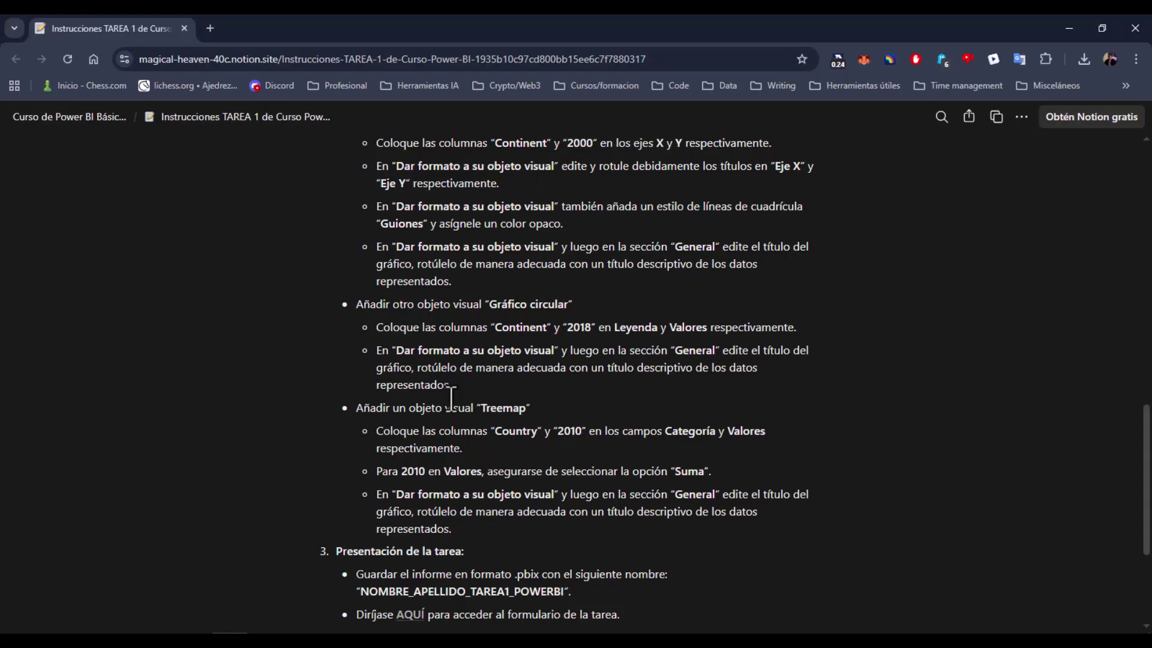
{"action": "double_click", "coordinate": [504, 432]}
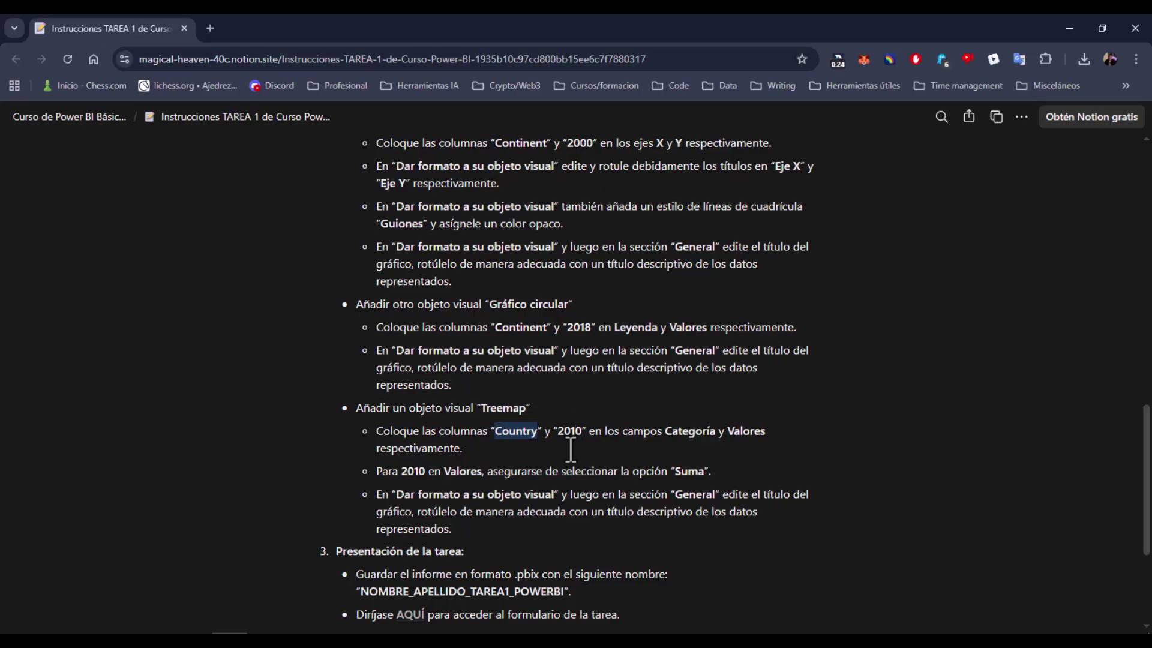
{"action": "scroll", "coordinate": [570, 438], "scroll_direction": "down", "scroll_amount": 2}
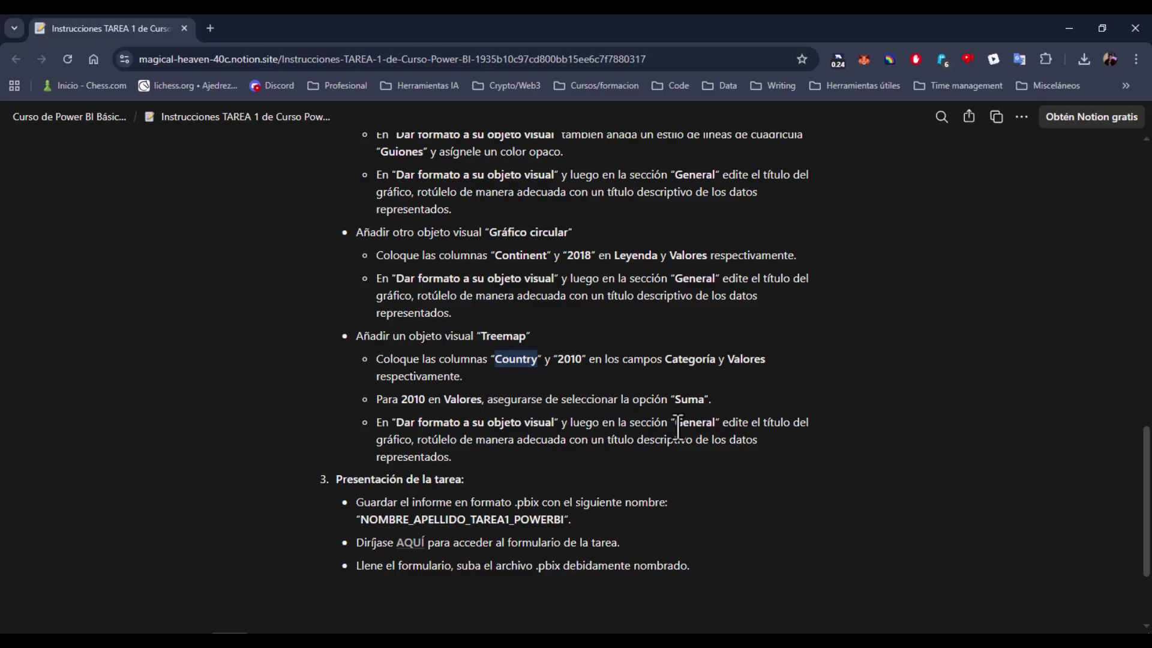
{"action": "key", "text": "alt+Tab"}
- Assign the Country column to the treemap's "Categoría" field
{"action": "left_click", "coordinate": [699, 424]}
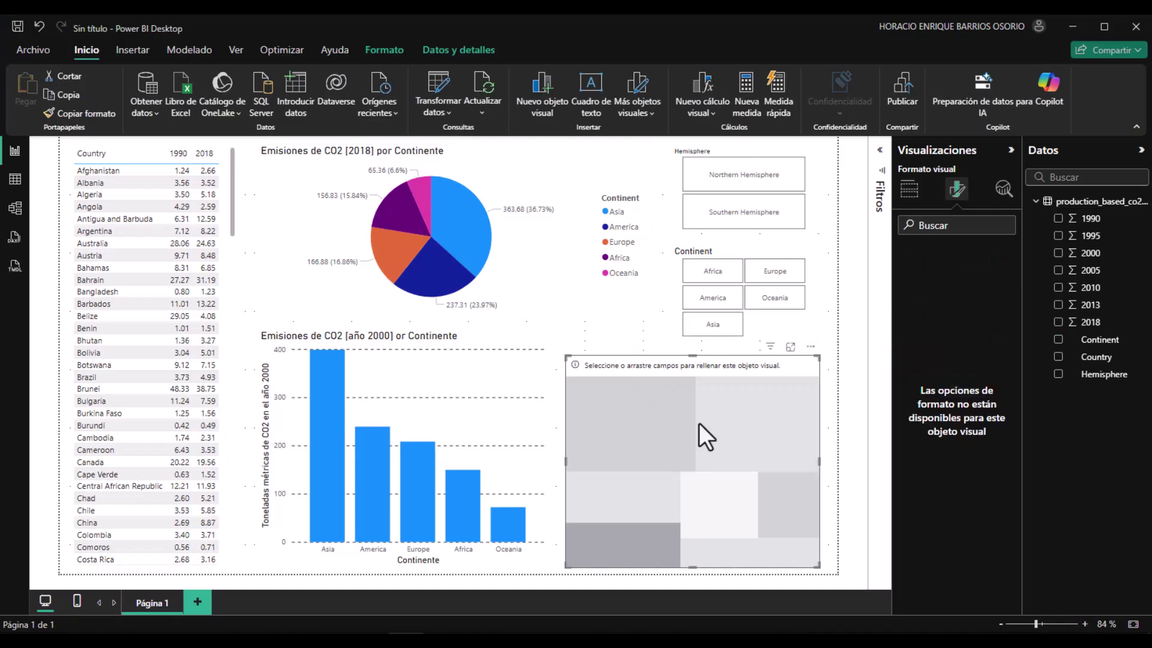
{"action": "left_click", "coordinate": [910, 191]}
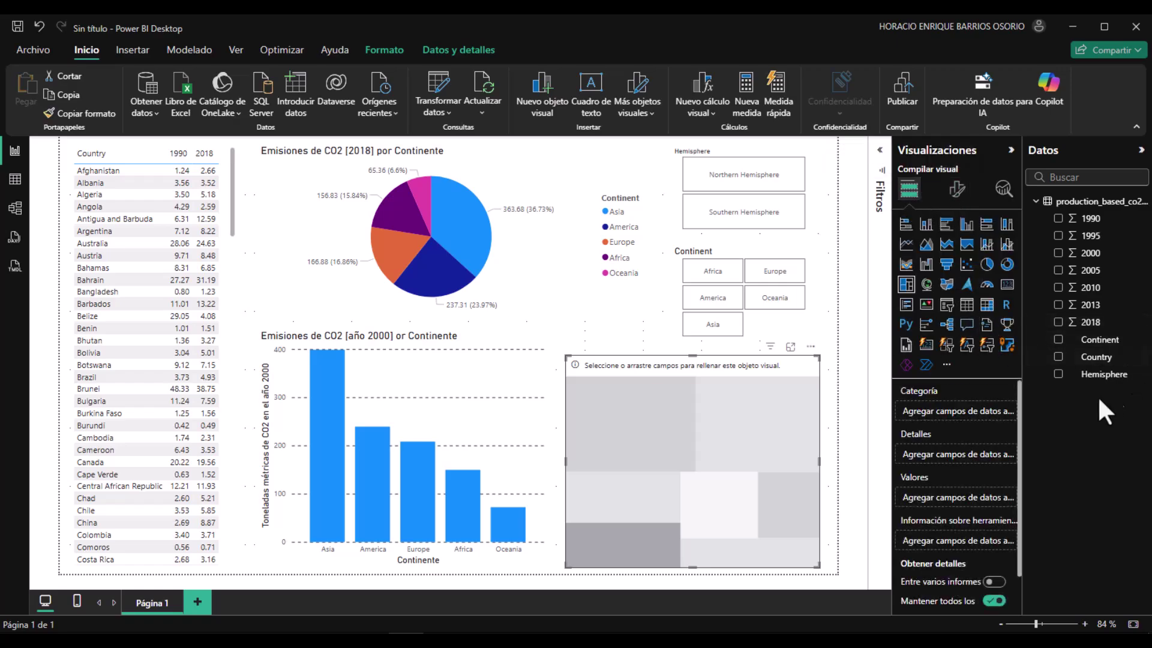
{"action": "left_click_drag", "start_coordinate": [1104, 356], "coordinate": [1091, 339]}
{"action": "key", "text": "alt+Tab"}
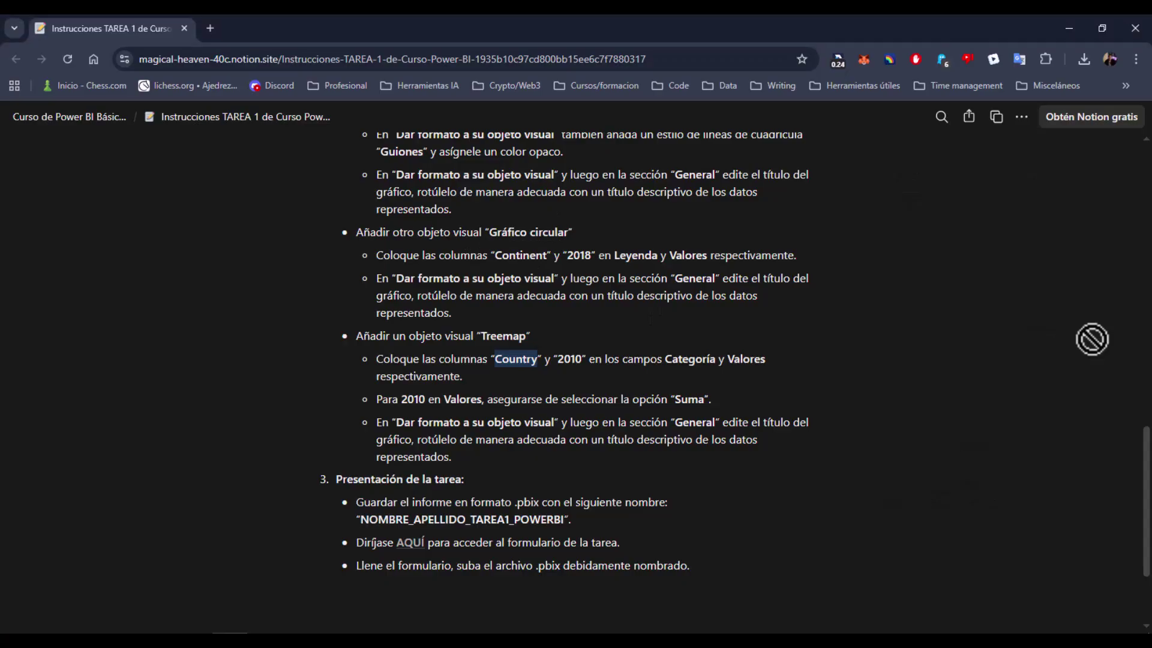
{"action": "key", "text": "alt+Tab"}
{"action": "left_click_drag", "start_coordinate": [1091, 339], "coordinate": [973, 412]}
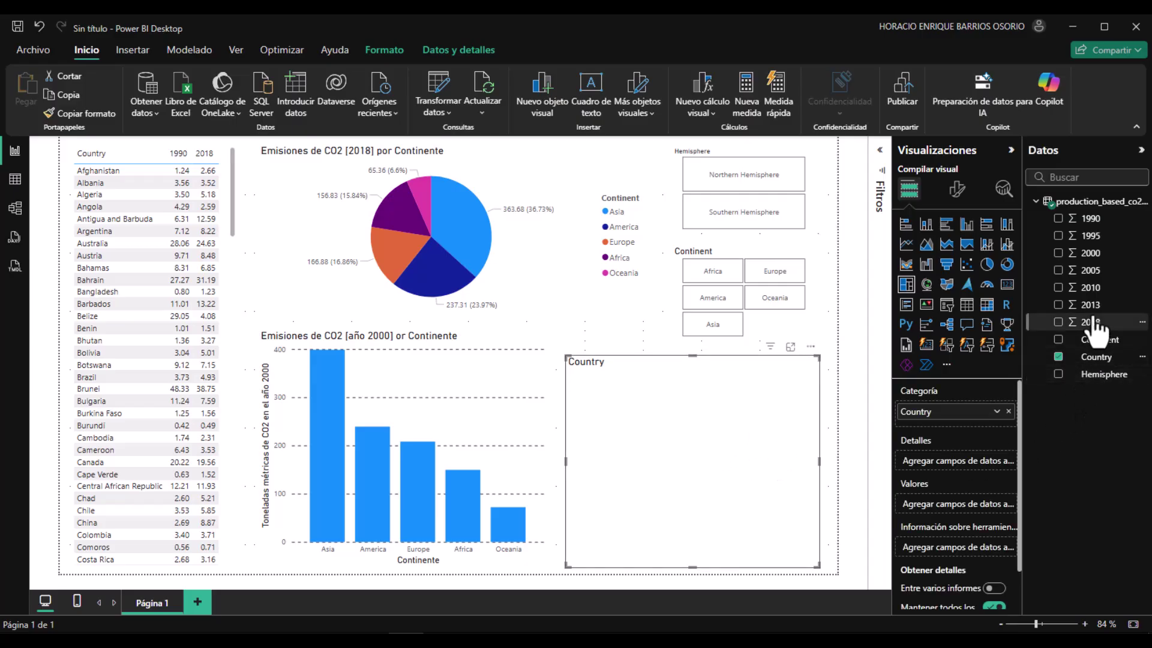
- Assign the 2010 column to the treemap's "Valores" field, aggregated with "Suma"
{"action": "key", "text": "alt+Tab"}
{"action": "key", "text": "alt+Tab"}
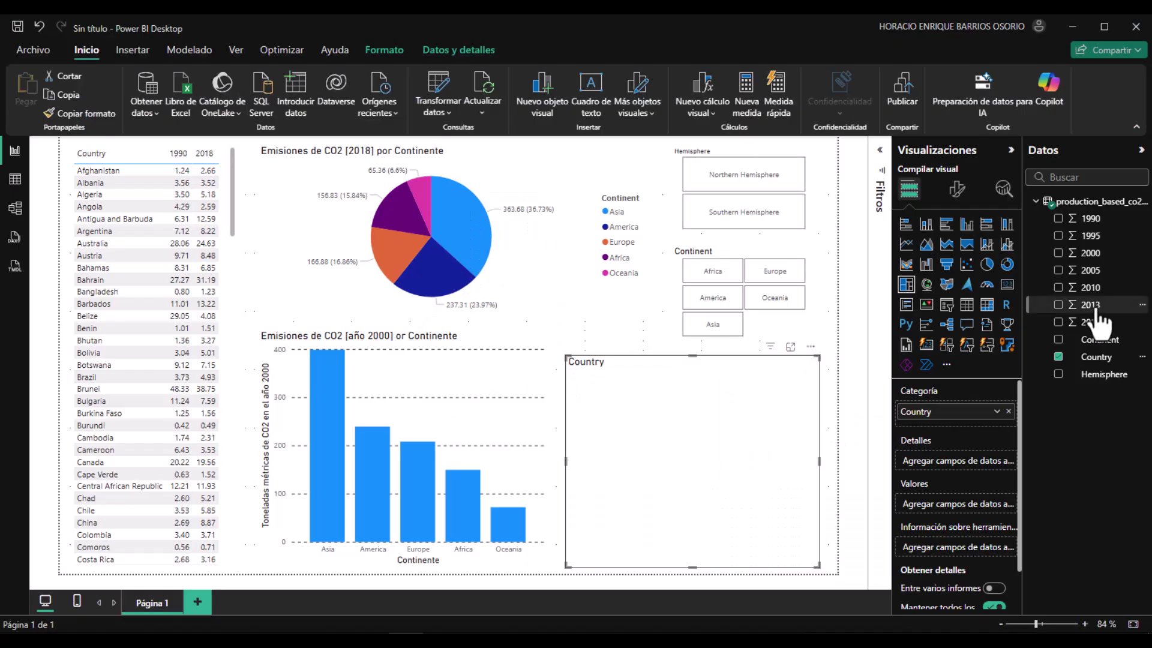
{"action": "left_click_drag", "start_coordinate": [1090, 287], "coordinate": [968, 504]}
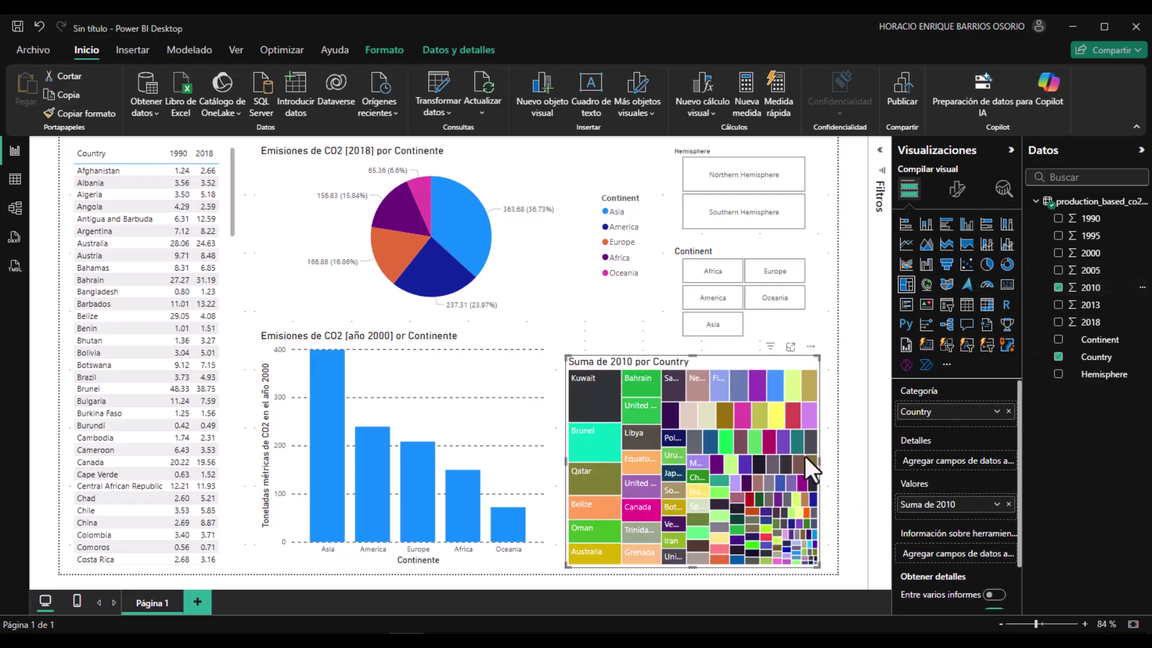
{"action": "left_click", "coordinate": [996, 505]}
{"action": "left_click", "coordinate": [898, 330]}
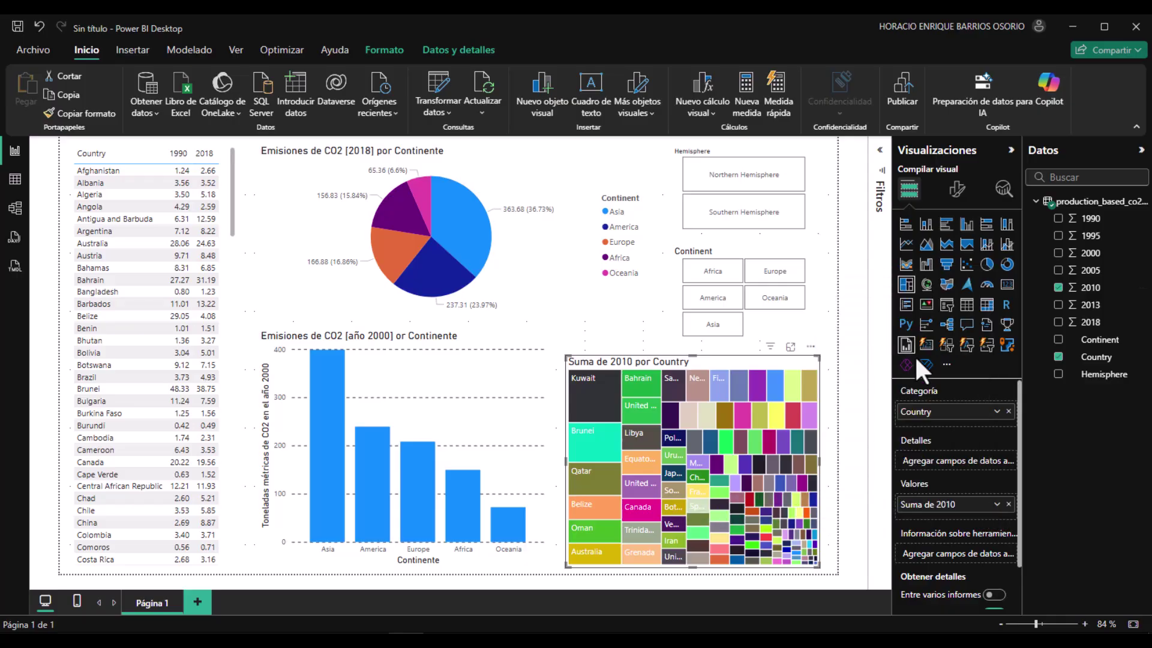
- Change the treemap's title to "Comparativa de emisiones de CO2 por País [ton. métricas]"
{"action": "left_click", "coordinate": [957, 190]}
{"action": "left_click", "coordinate": [973, 264]}
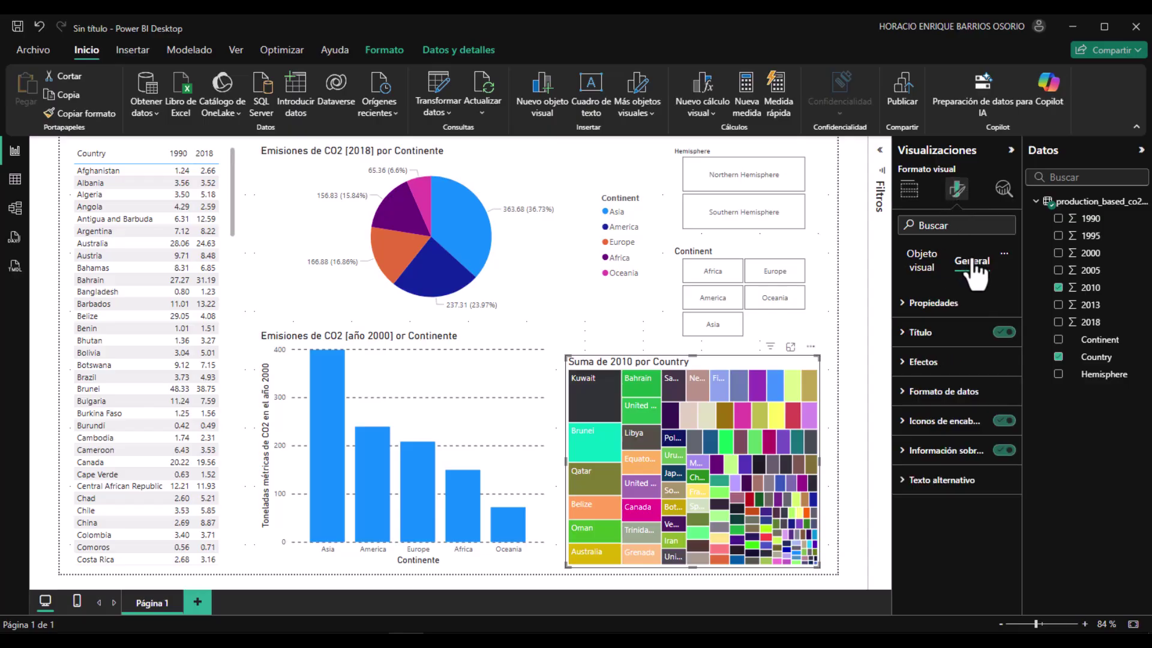
{"action": "left_click", "coordinate": [919, 331]}
{"action": "left_click", "coordinate": [945, 405]}
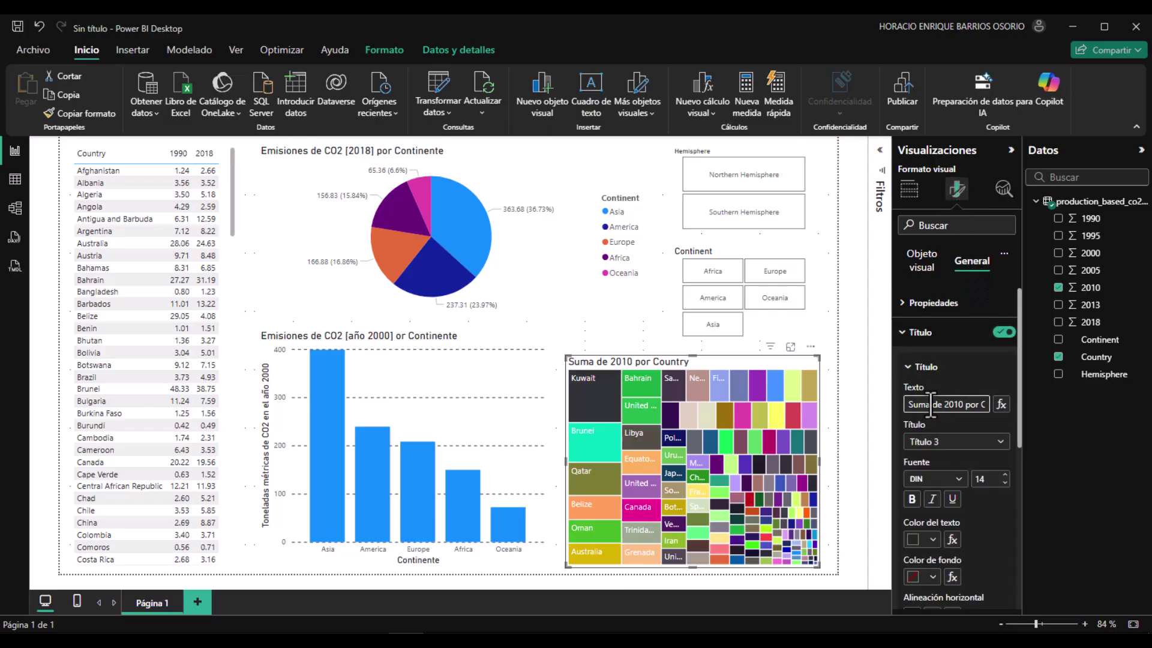
{"action": "triple_click", "coordinate": [945, 405]}
{"action": "type", "text": "Comparativa de emisiones de CO"}
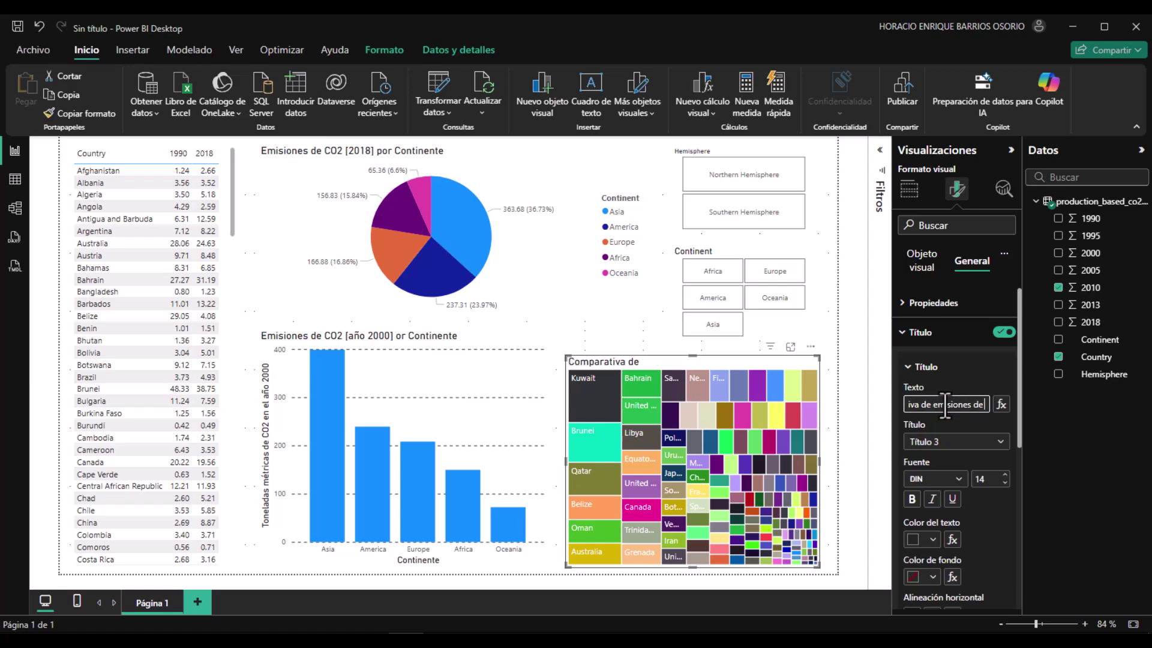
{"action": "type", "text": "2 por"}
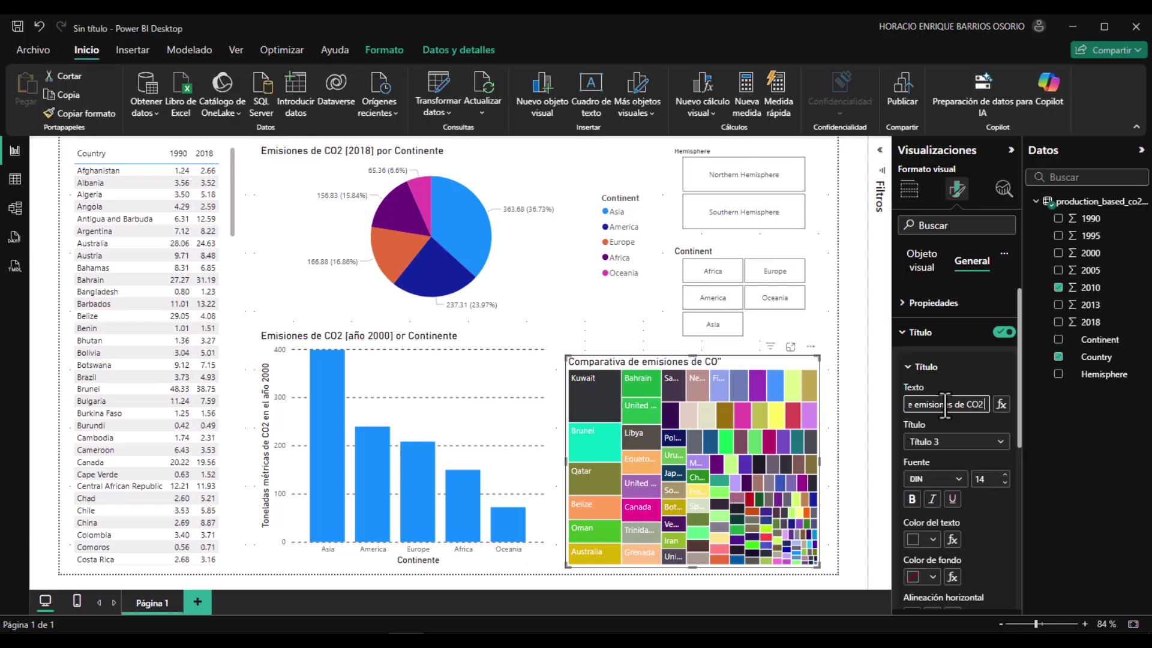
{"action": "type", "text": " País "}
{"action": "type", "text": "[ton"}
{"action": "type", "text": ". me"}
{"action": "type", "text": "´t"}
{"action": "key", "text": "BackSpace"}
{"action": "key", "text": "BackSpace"}
{"action": "key", "text": "BackSpace"}
{"action": "type", "text": "étricas]"}
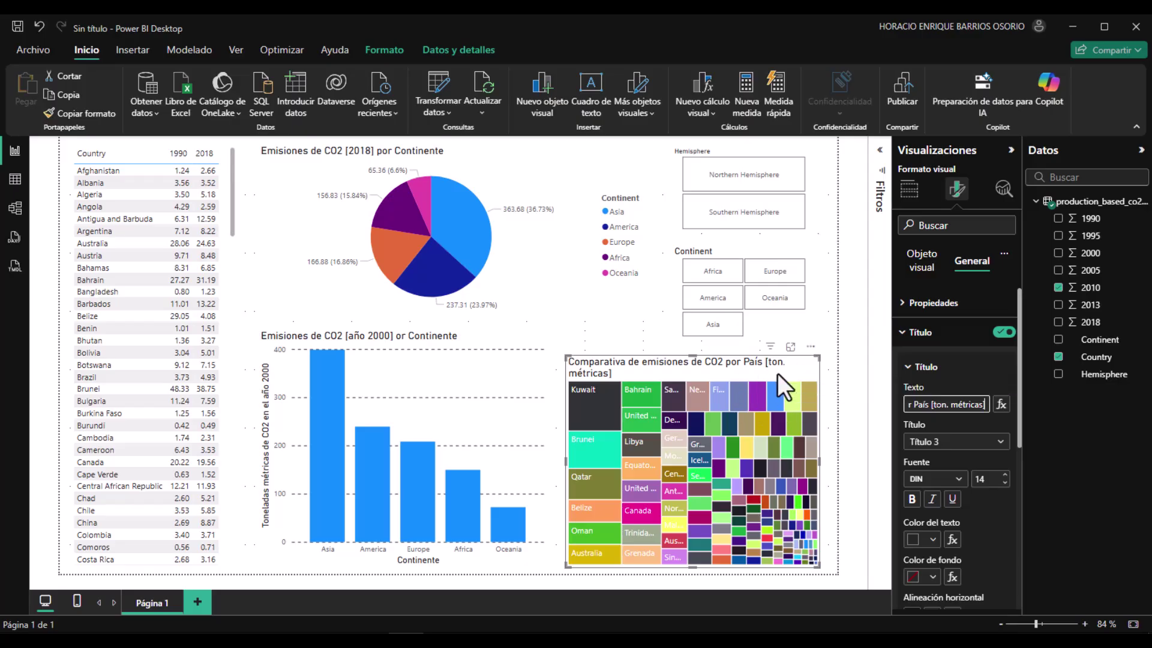
- Check the .pbix saving and file-naming instructions for the task submission in the browser and return to Power BI Desktop
{"action": "key", "text": "alt+Tab"}
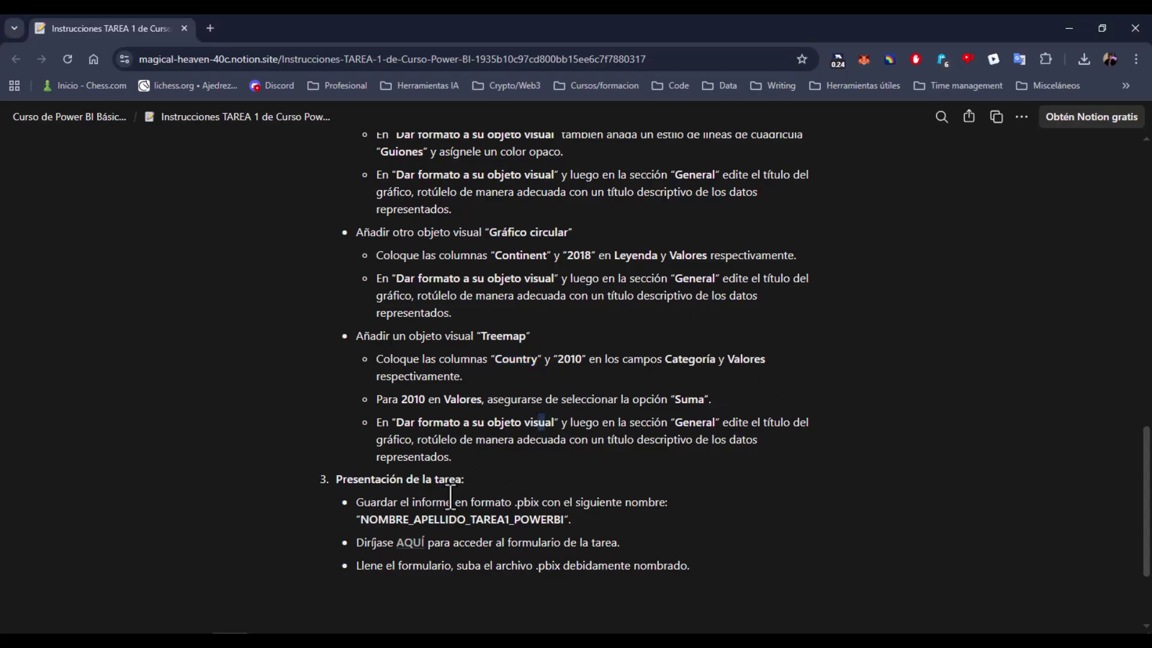
{"action": "left_click_drag", "start_coordinate": [356, 502], "coordinate": [561, 504]}
{"action": "left_click", "coordinate": [393, 520]}
{"action": "left_click_drag", "start_coordinate": [364, 517], "coordinate": [513, 519]}
{"action": "left_click", "coordinate": [416, 520]}
{"action": "left_click", "coordinate": [549, 519]}
{"action": "key", "text": "alt+Tab"}
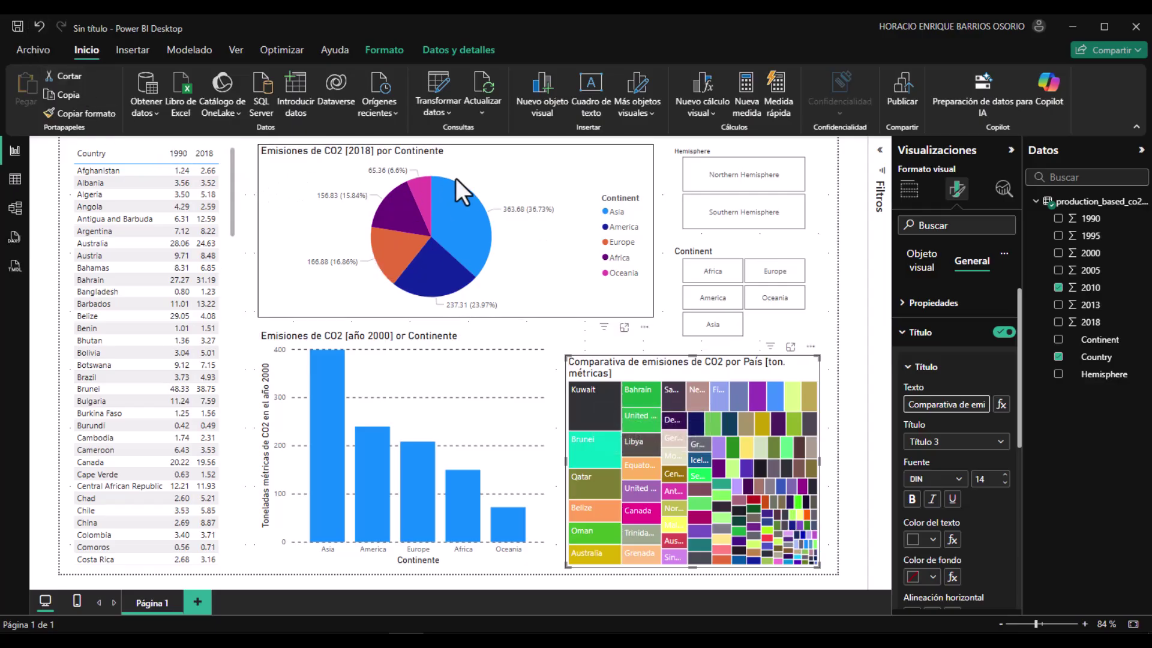
- Cross-highlight the report by the pie chart's Asia slice, clear the highlight, and review the column and pie charts
{"action": "left_click", "coordinate": [516, 215]}
{"action": "left_click", "coordinate": [484, 210]}
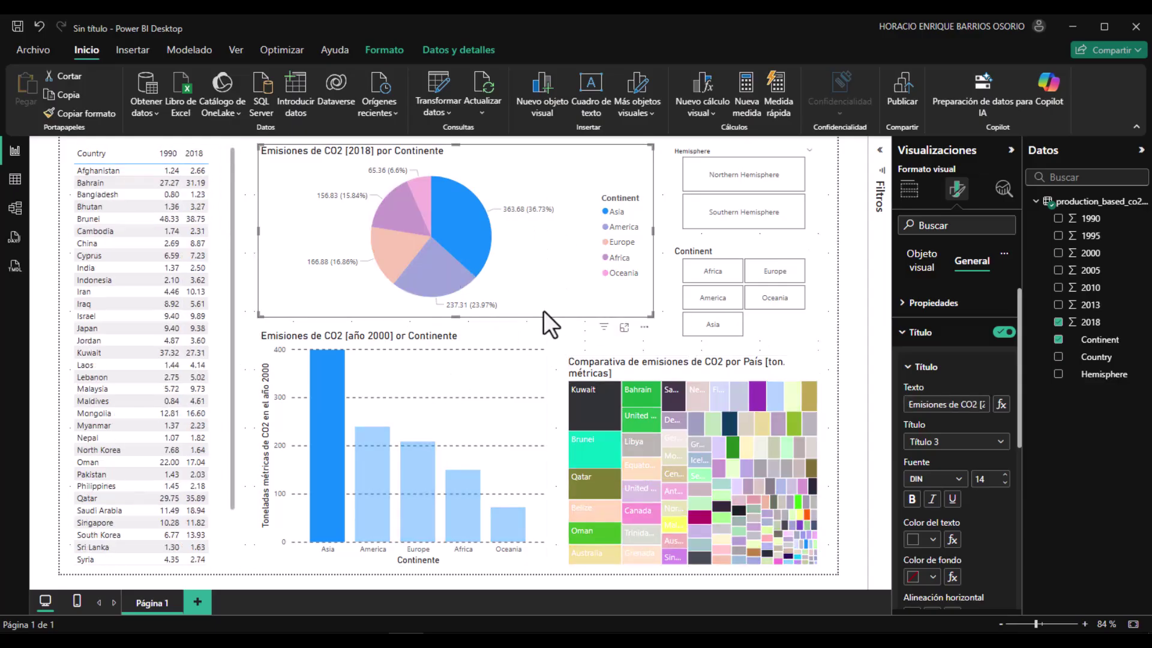
{"action": "left_click", "coordinate": [445, 214]}
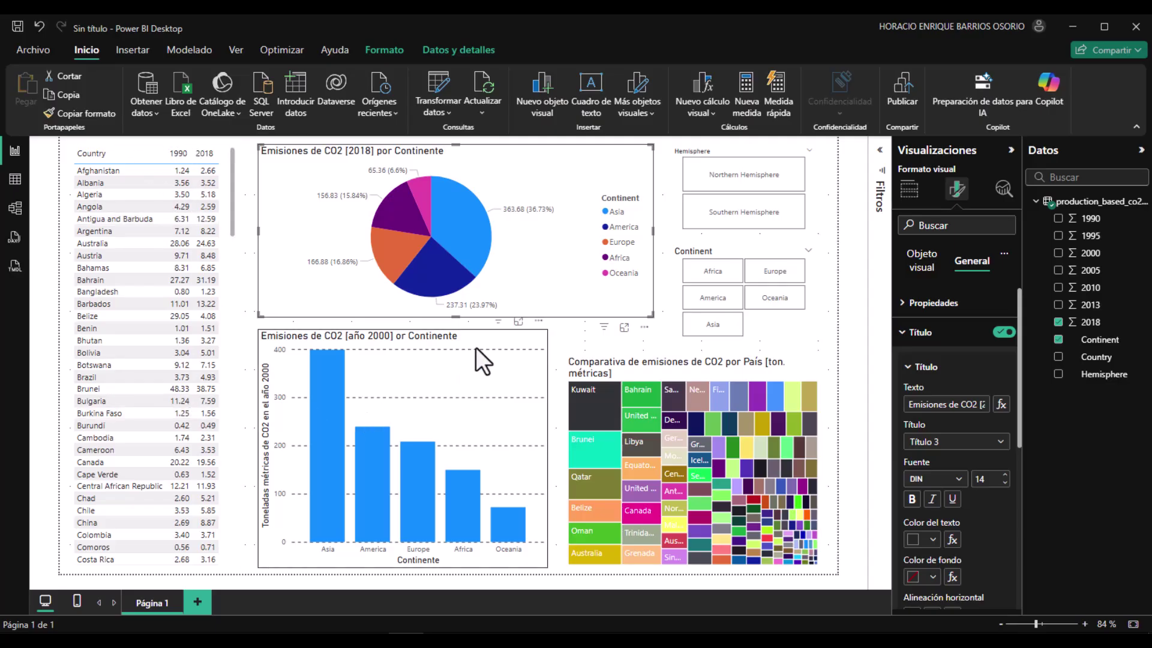
{"action": "left_click", "coordinate": [428, 338]}
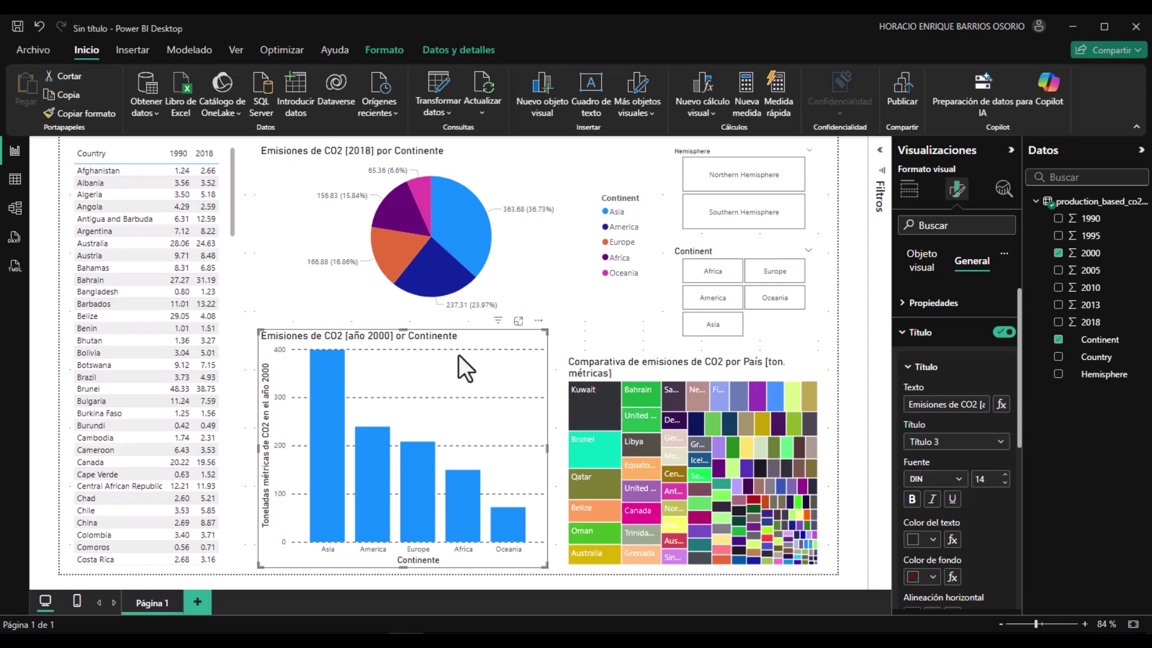
{"action": "left_click", "coordinate": [539, 225]}
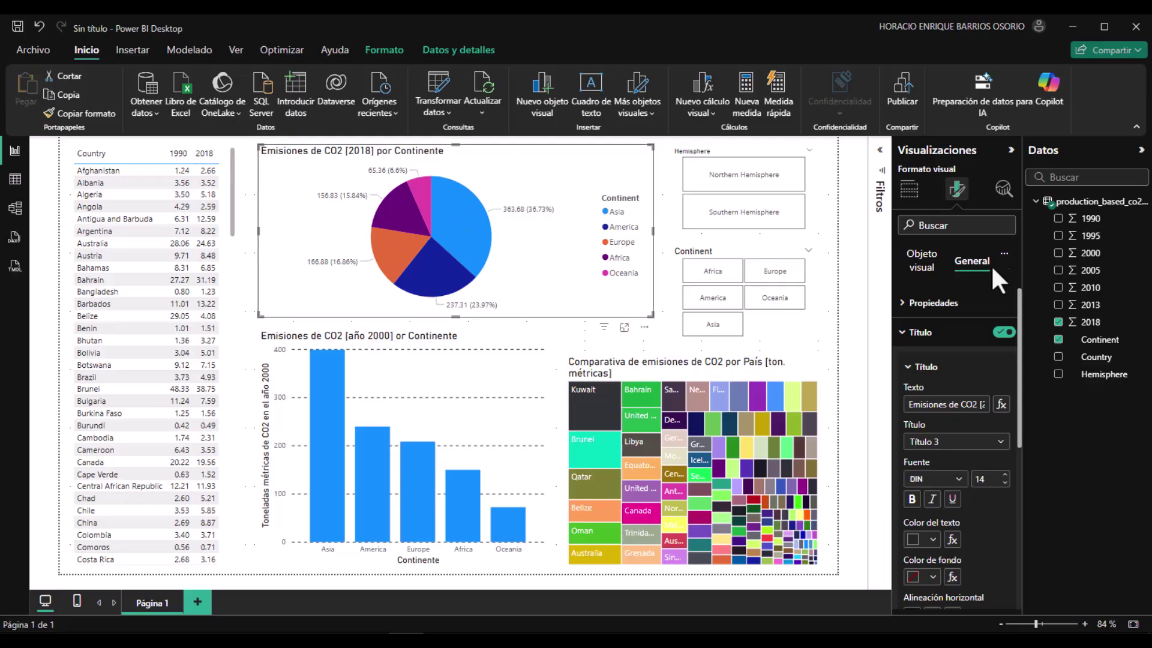
- Return to the visual-building options and add a new blank page to the report
{"action": "left_click", "coordinate": [908, 189]}
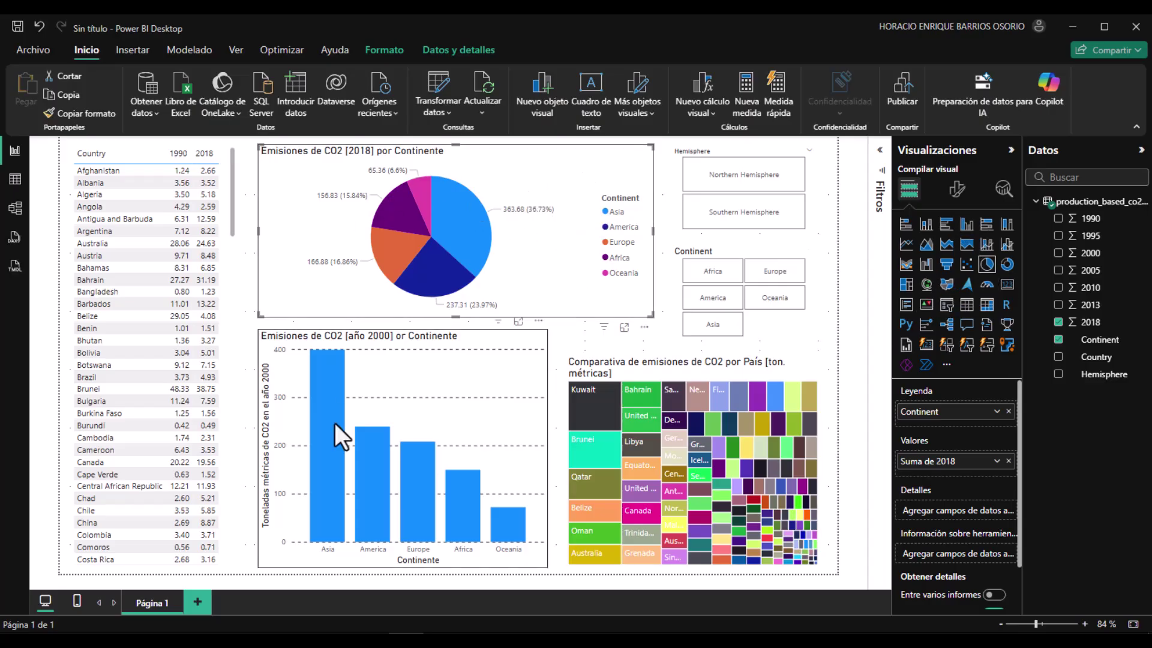
{"action": "left_click", "coordinate": [198, 601]}
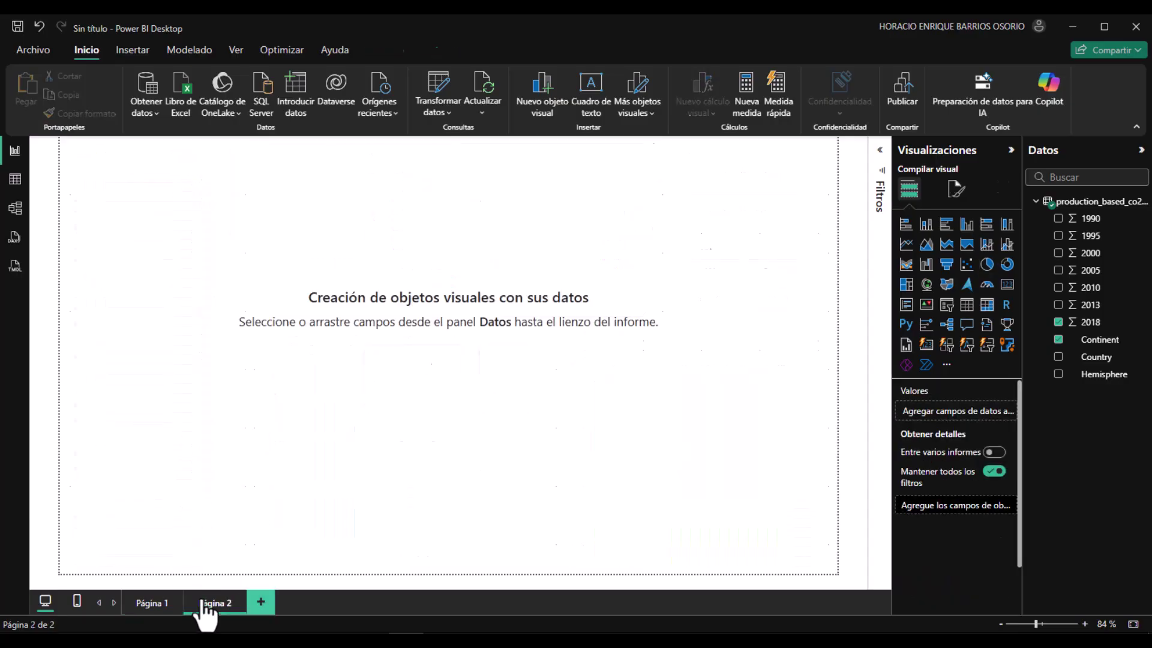